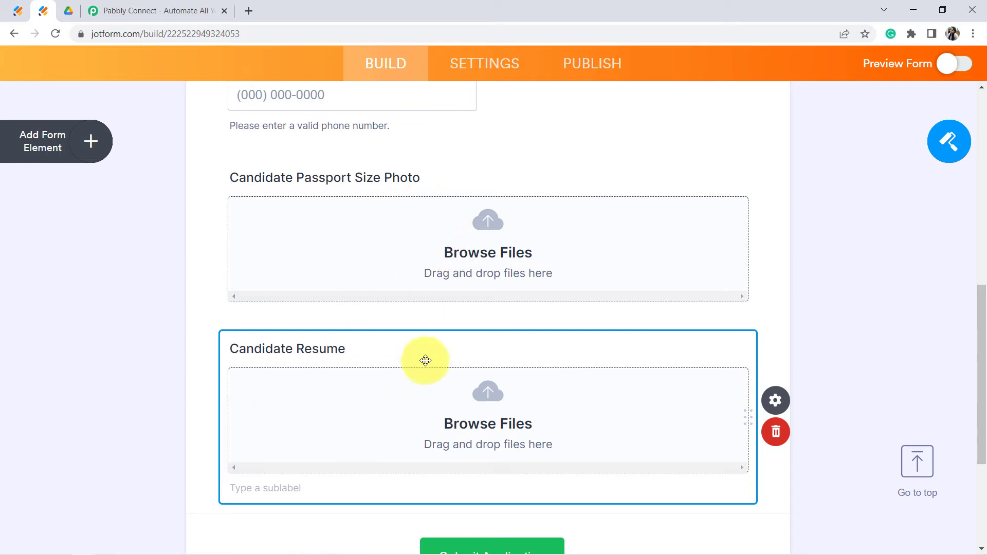
Switch to Google Drive and open the New Candidates Data folder
{"action": "left_click", "coordinate": [67, 10]}
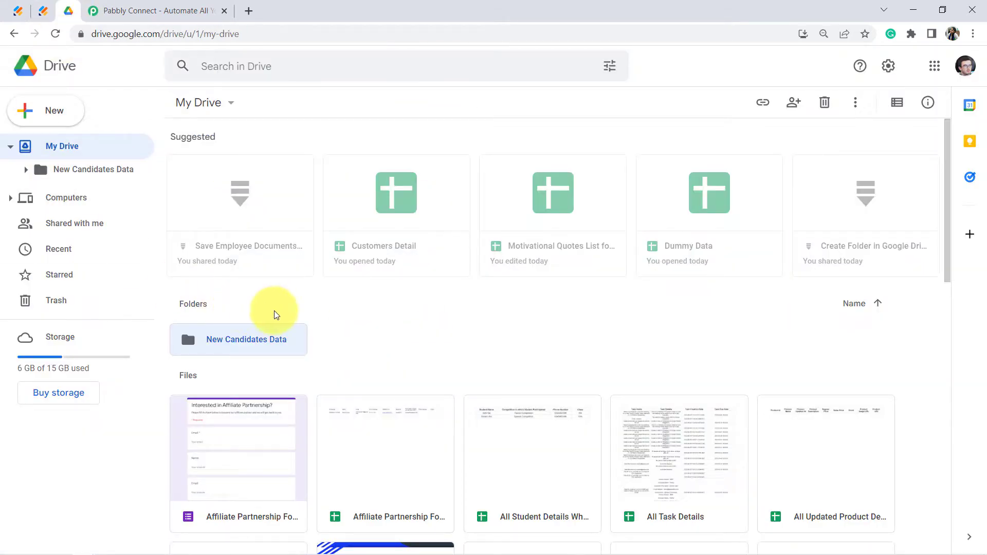
{"action": "left_click", "coordinate": [238, 347]}
{"action": "double_click", "coordinate": [267, 344]}
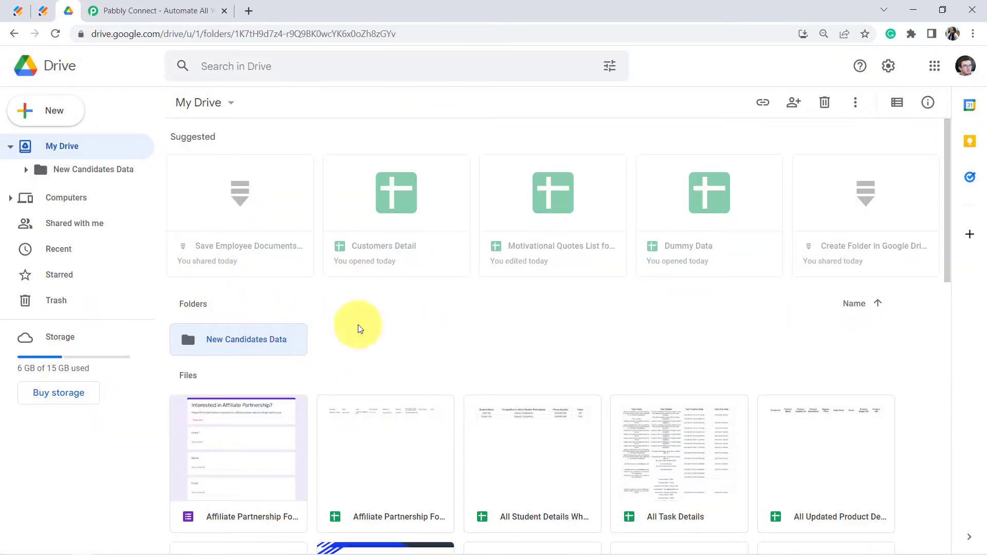
Switch to the Pabbly Connect website, sign in and access the Pabbly Connect dashboard
{"action": "left_click", "coordinate": [149, 7]}
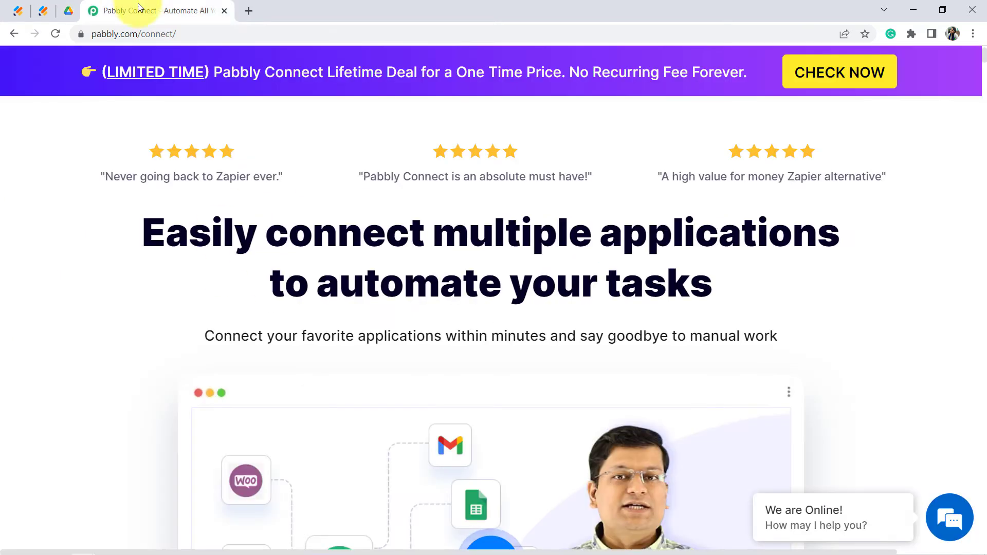
{"action": "left_click_drag", "start_coordinate": [122, 38], "coordinate": [206, 42]}
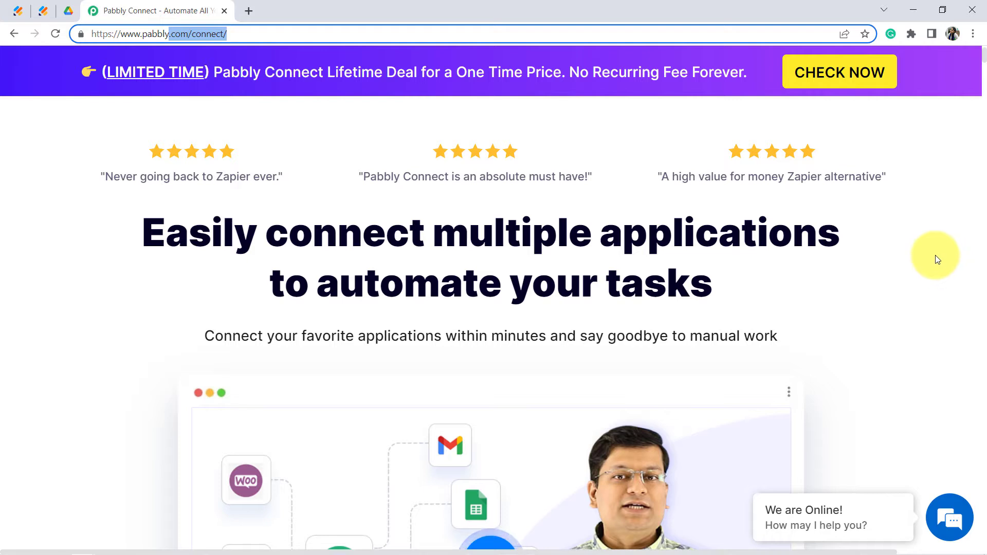
{"action": "scroll", "coordinate": [936, 258], "scroll_direction": "up", "scroll_amount": 1}
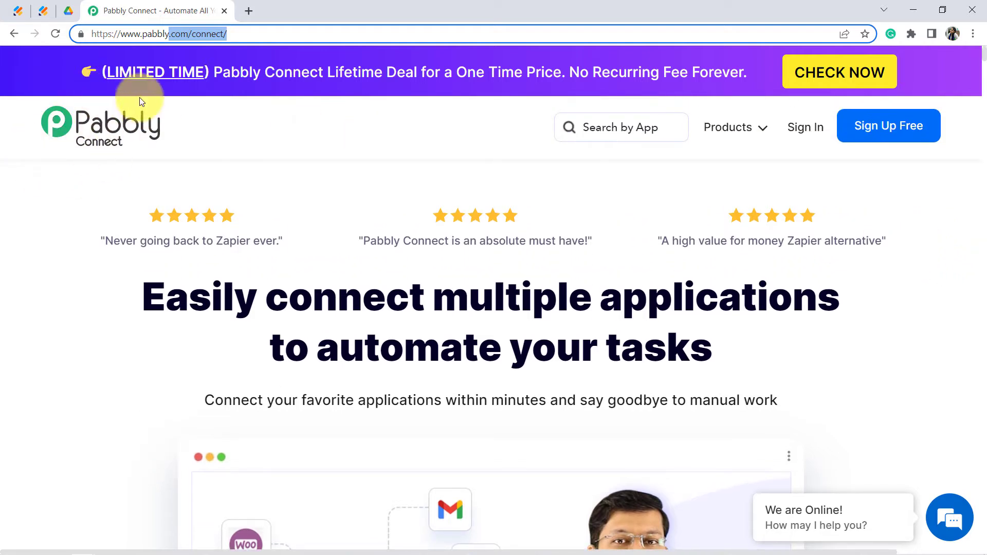
{"action": "left_click_drag", "start_coordinate": [133, 34], "coordinate": [248, 35]}
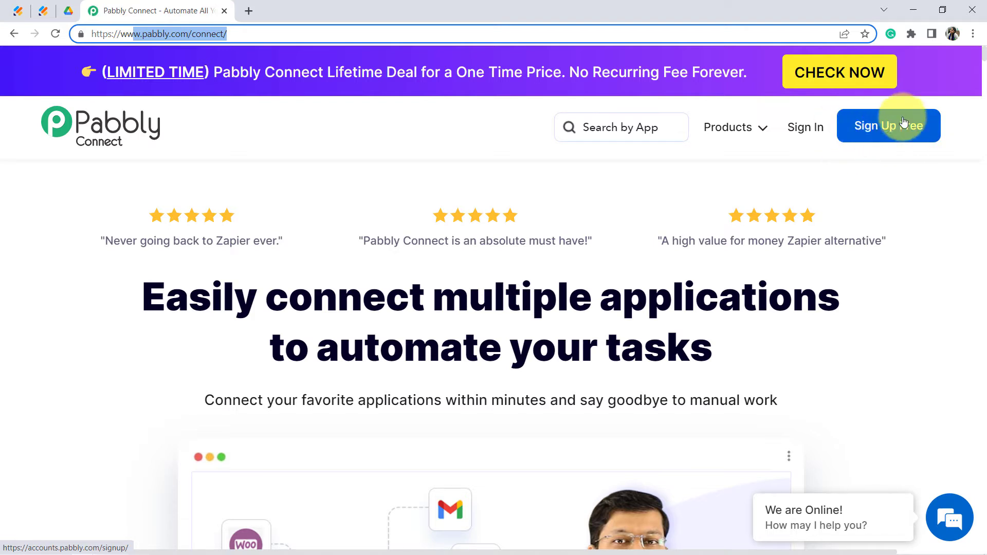
{"action": "left_click", "coordinate": [810, 131]}
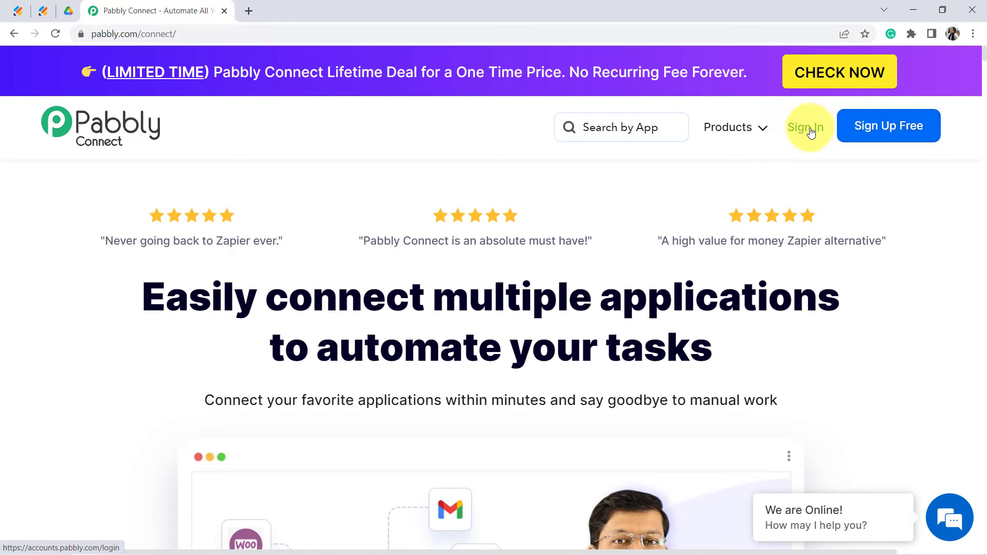
{"action": "left_click", "coordinate": [810, 132]}
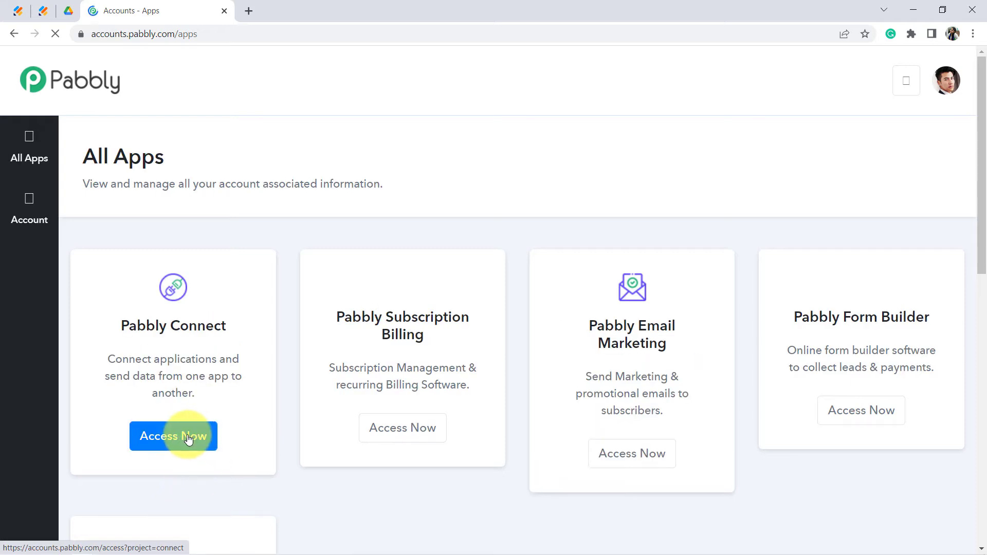
{"action": "left_click", "coordinate": [188, 437]}
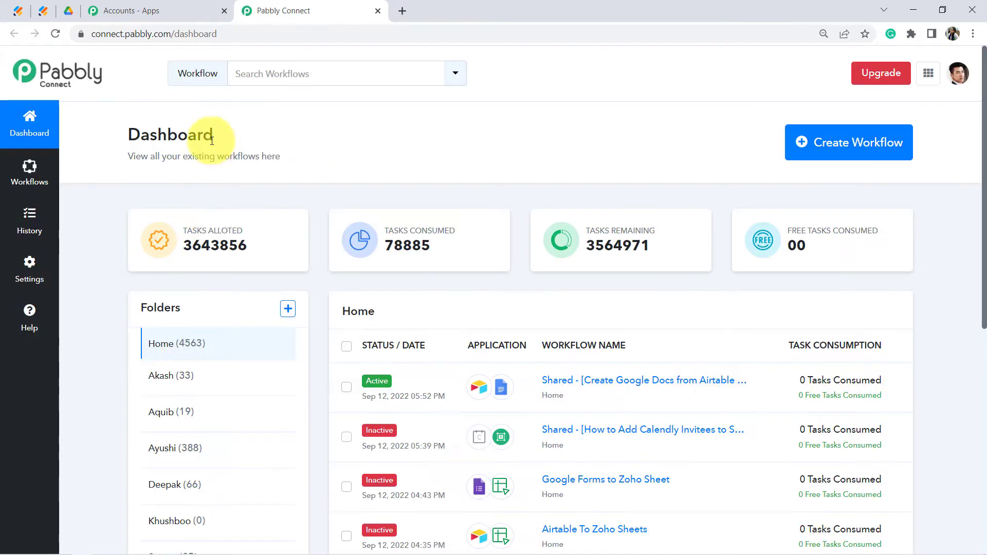
Set the browser zoom for the Pabbly Connect dashboard to 125%
{"action": "left_click_drag", "start_coordinate": [213, 135], "coordinate": [139, 134]}
{"action": "left_click", "coordinate": [973, 34]}
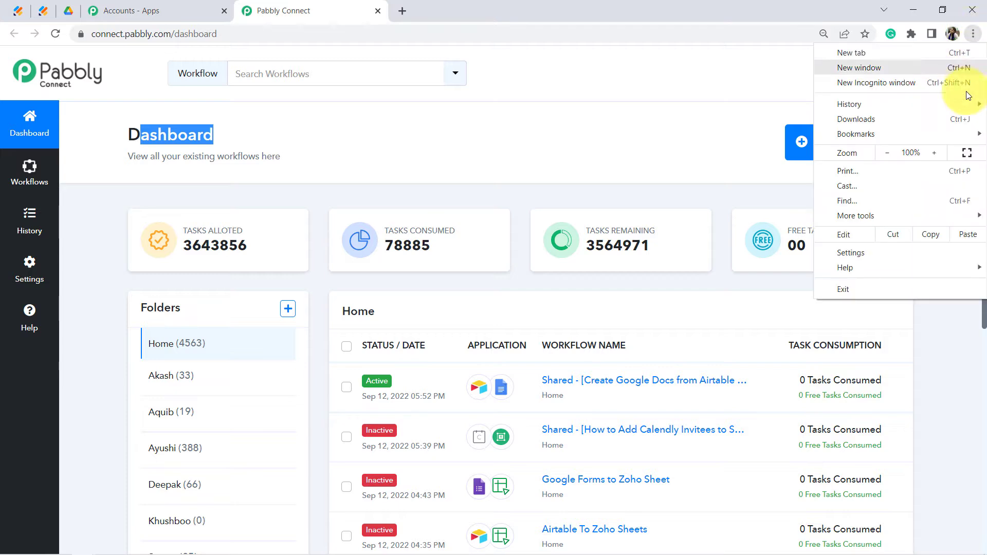
{"action": "left_click", "coordinate": [934, 153]}
{"action": "left_click", "coordinate": [935, 152]}
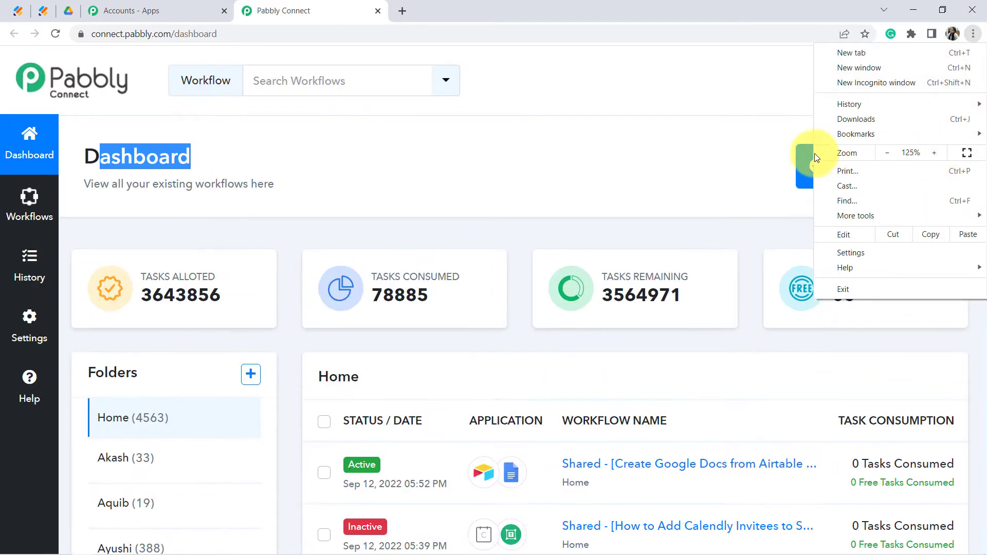
{"action": "left_click", "coordinate": [771, 153]}
Create a workflow named "JotForm to Google Drive Automation"
{"action": "left_click", "coordinate": [864, 167]}
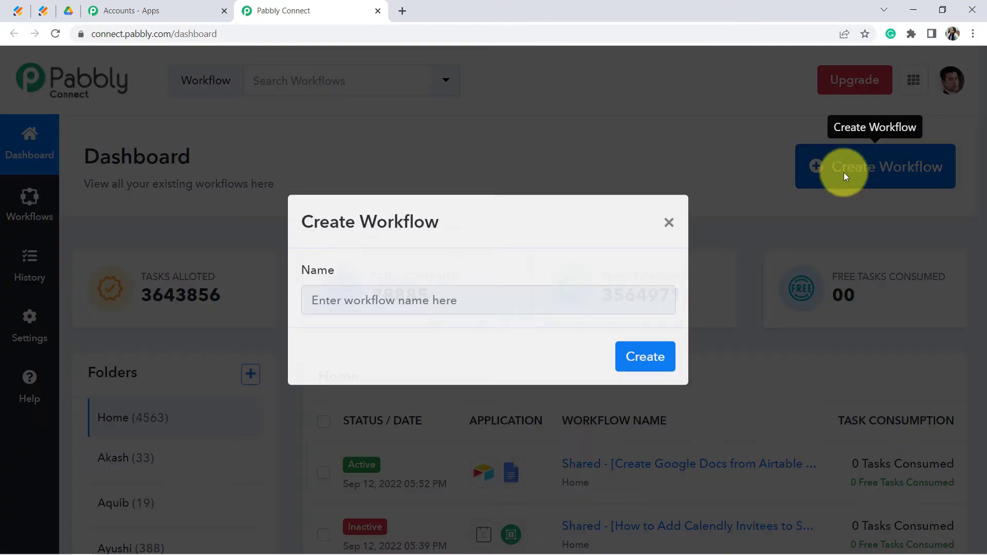
{"action": "left_click", "coordinate": [379, 308]}
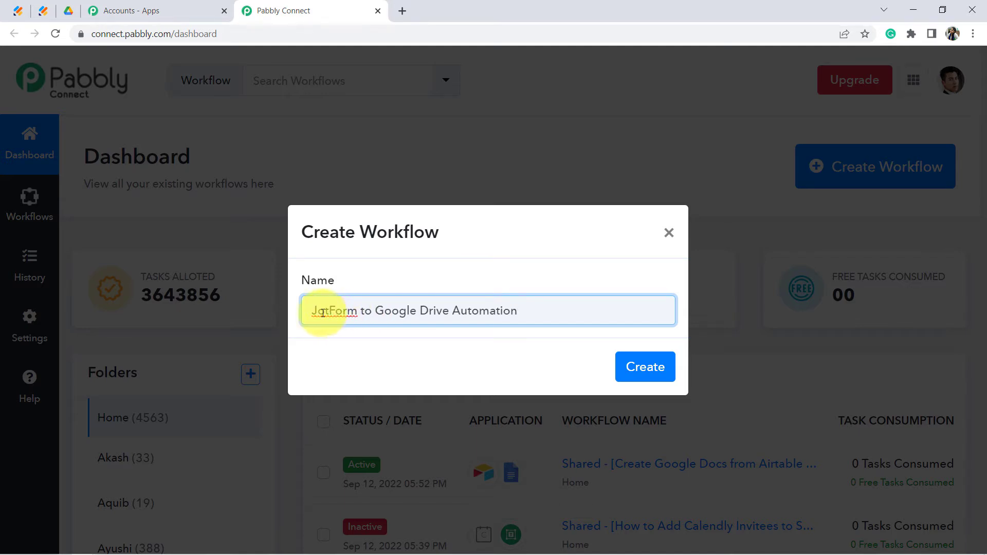
{"action": "left_click_drag", "start_coordinate": [375, 317], "coordinate": [491, 311]}
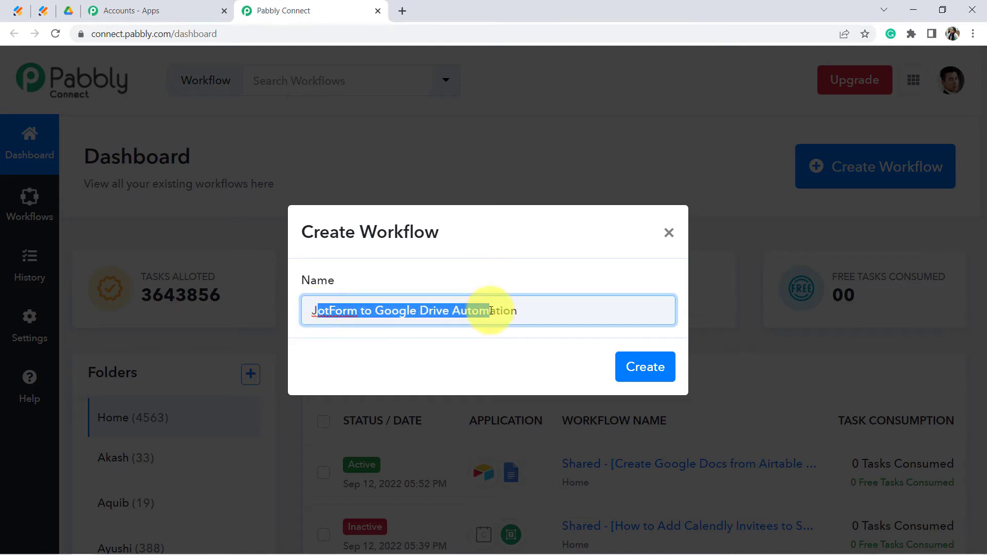
{"action": "left_click", "coordinate": [502, 310]}
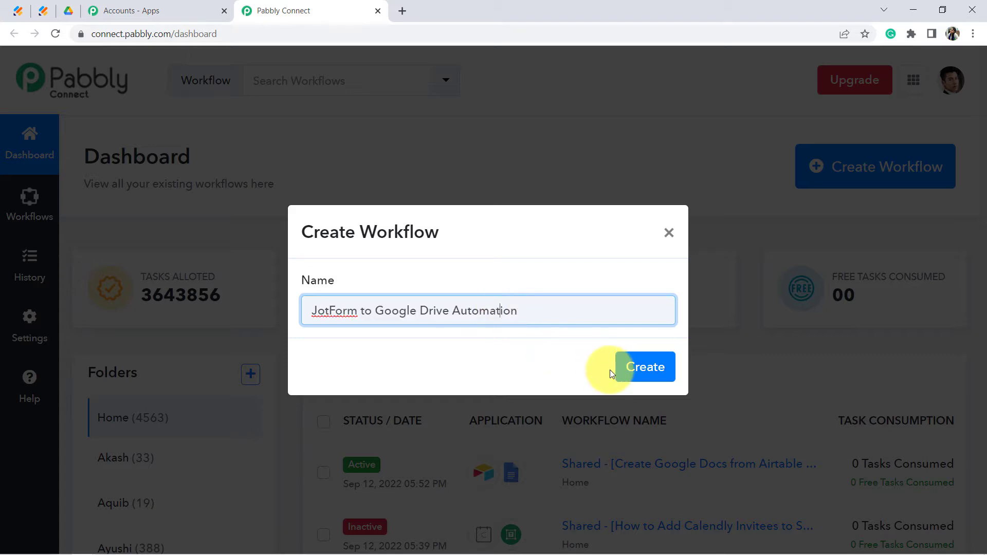
{"action": "left_click", "coordinate": [638, 379]}
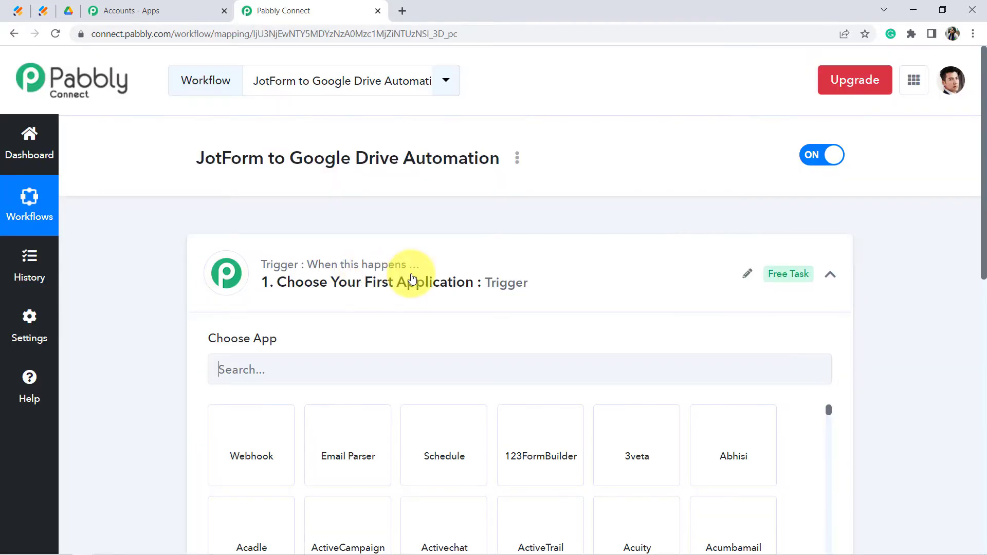
Choose JotForm as the workflow's trigger application with New Response as the trigger event
{"action": "left_click", "coordinate": [383, 274]}
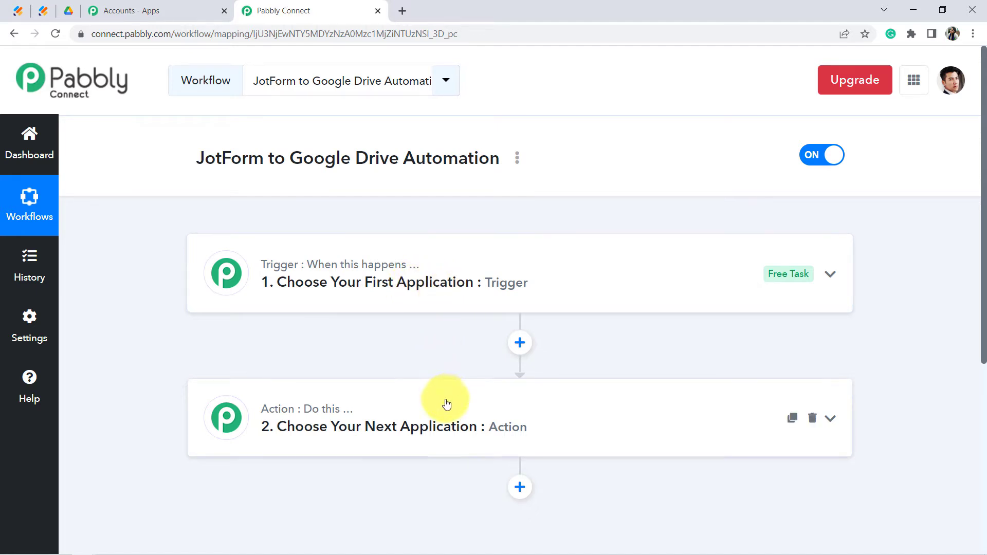
{"action": "left_click", "coordinate": [355, 284]}
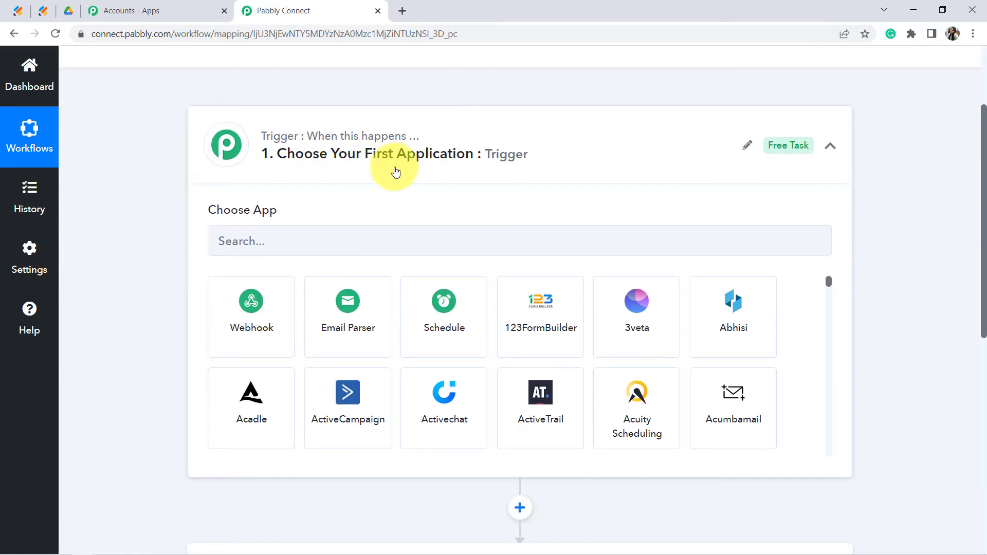
{"action": "left_click", "coordinate": [251, 242]}
{"action": "type", "text": "j"}
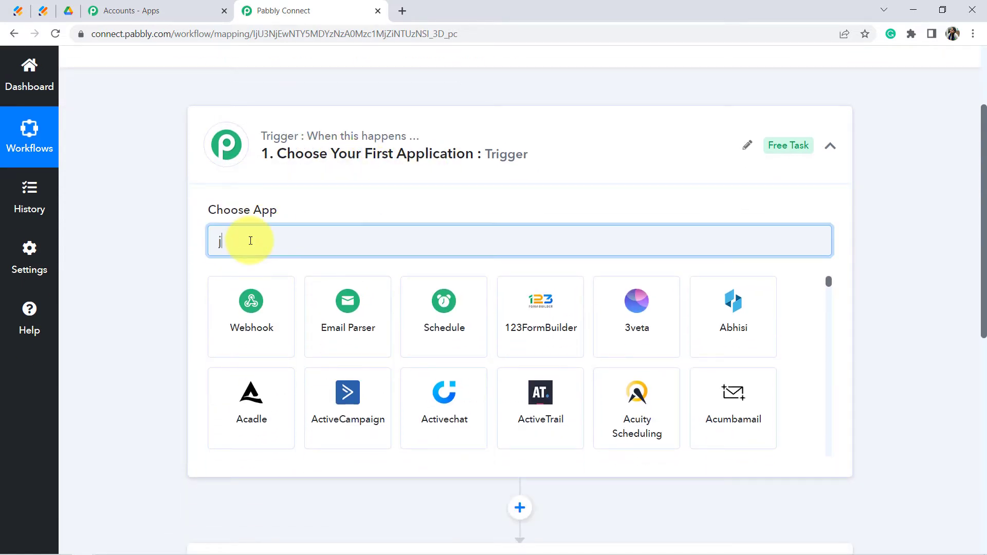
{"action": "type", "text": "otform"}
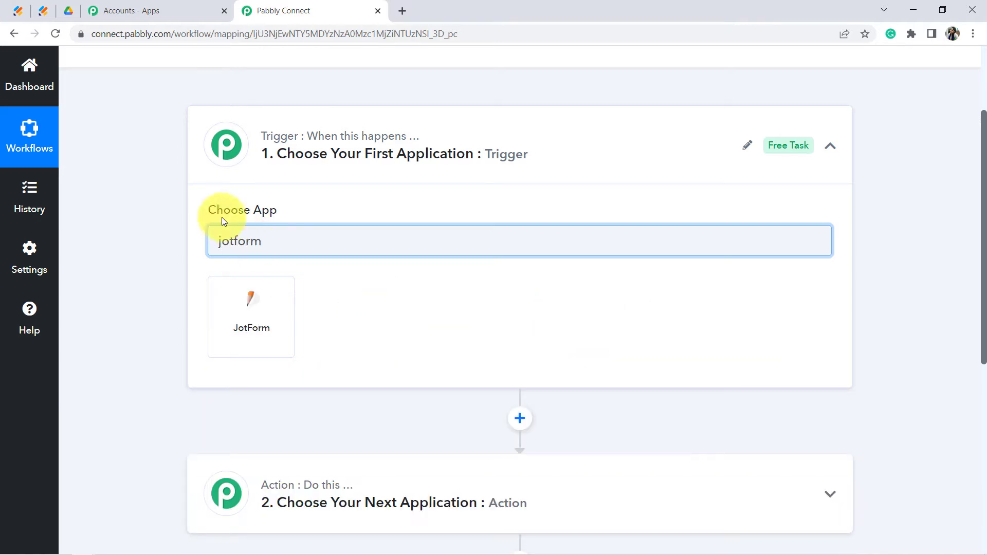
{"action": "left_click", "coordinate": [269, 310]}
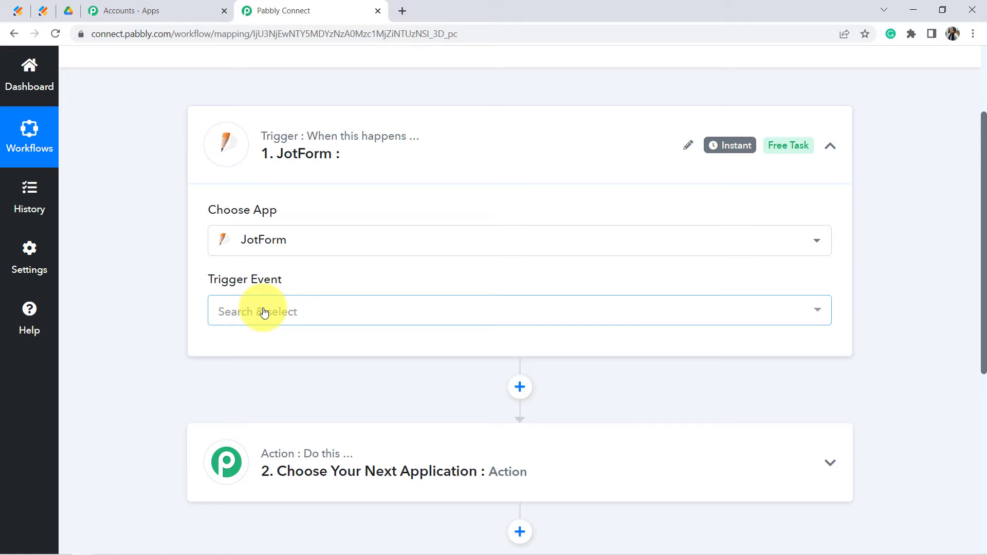
{"action": "left_click", "coordinate": [264, 312]}
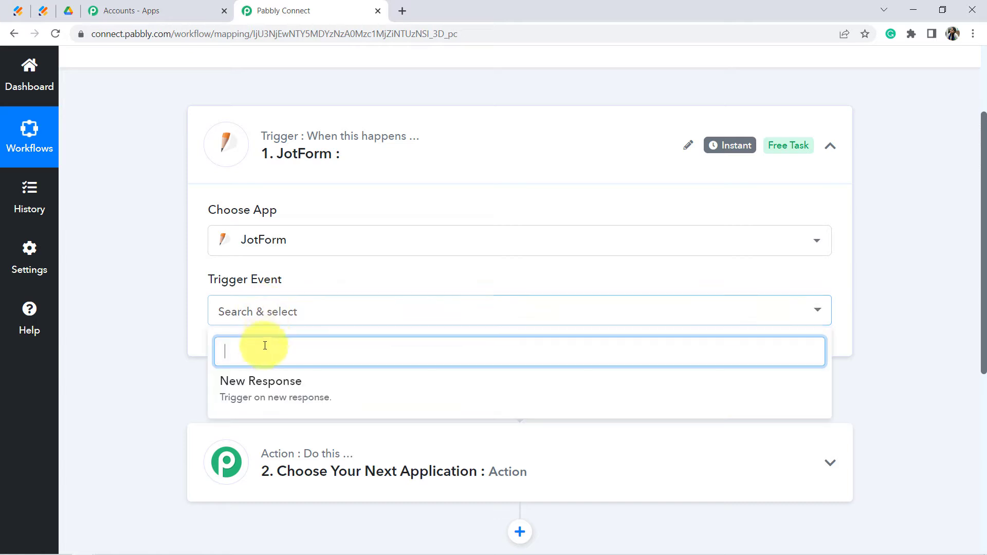
{"action": "left_click", "coordinate": [258, 385]}
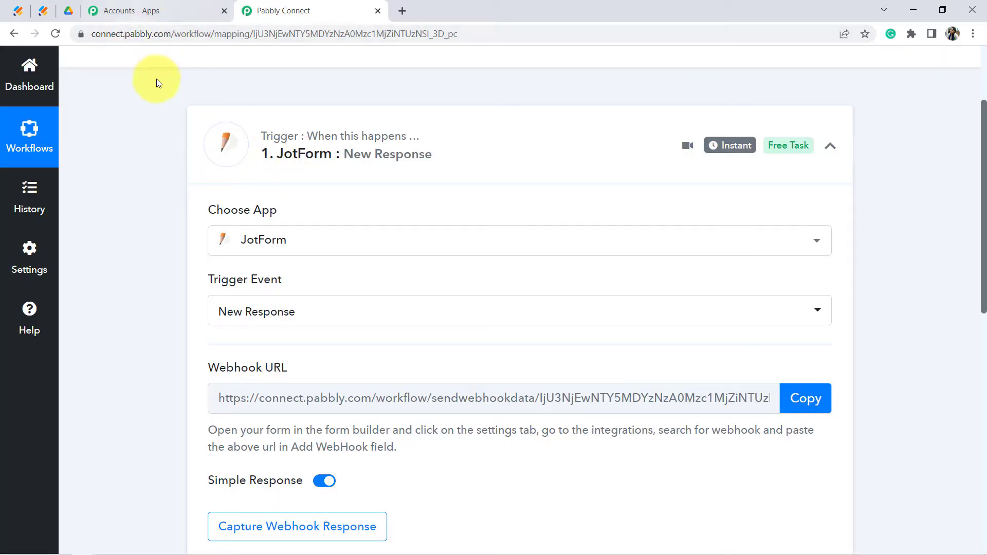
Copy the trigger's webhook URL and open the Apply for Job!! form's WebHooks integration in Jotform for editing
{"action": "left_click", "coordinate": [801, 404]}
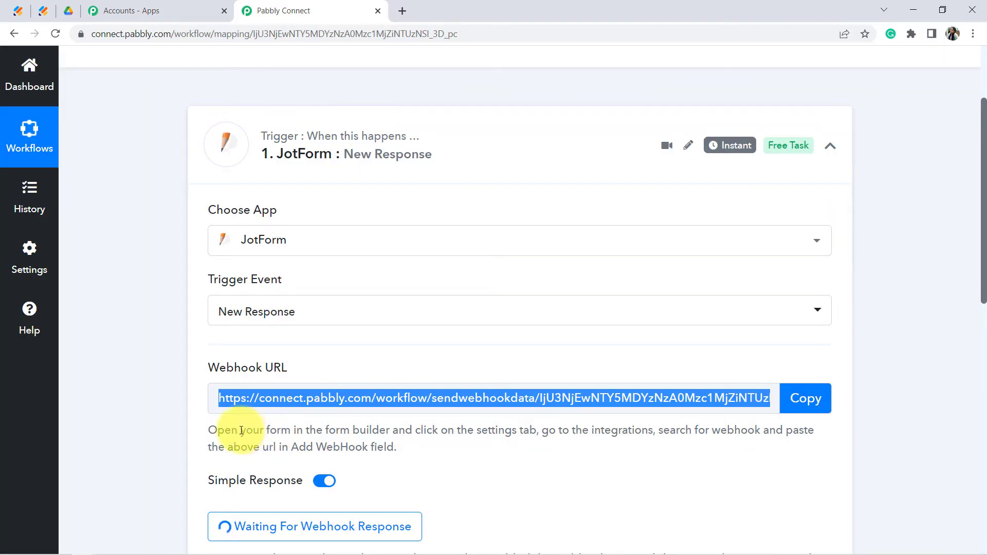
{"action": "left_click_drag", "start_coordinate": [240, 431], "coordinate": [385, 447]}
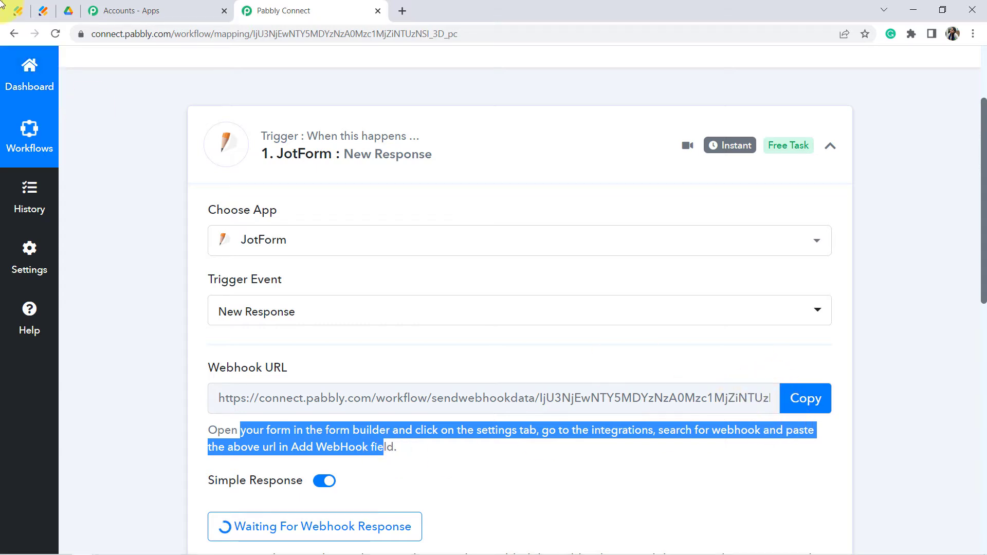
{"action": "left_click", "coordinate": [21, 10]}
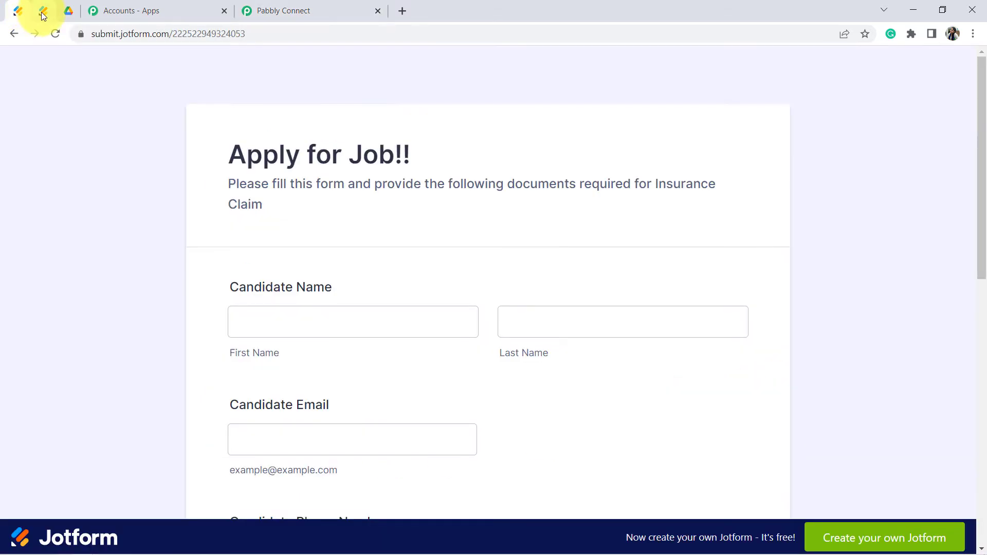
{"action": "left_click", "coordinate": [41, 11]}
{"action": "left_click", "coordinate": [502, 64]}
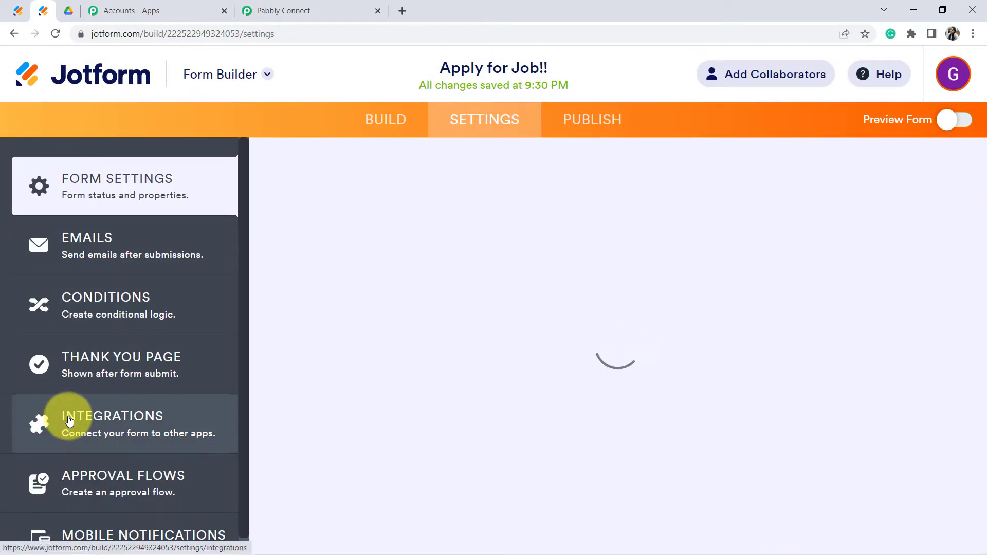
{"action": "left_click", "coordinate": [69, 420]}
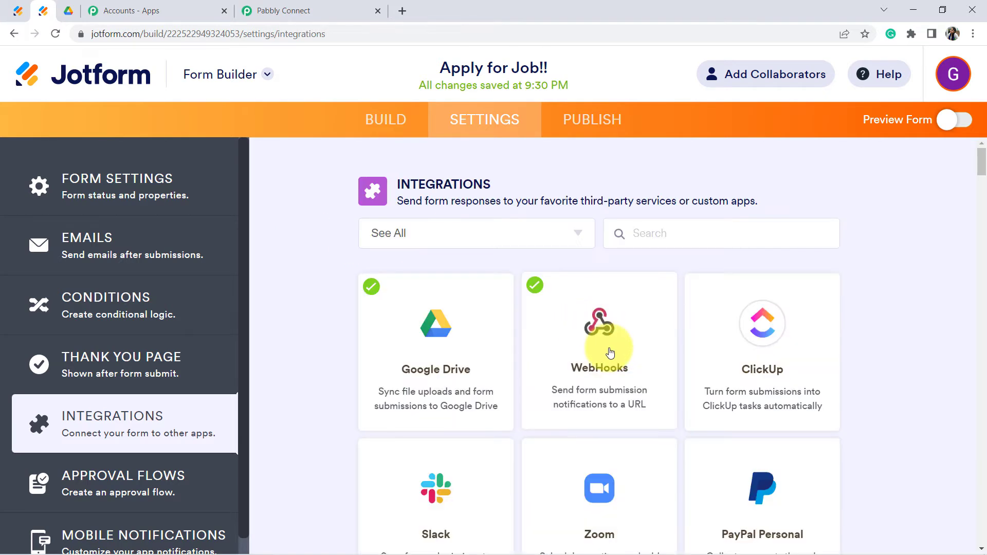
{"action": "left_click", "coordinate": [606, 353]}
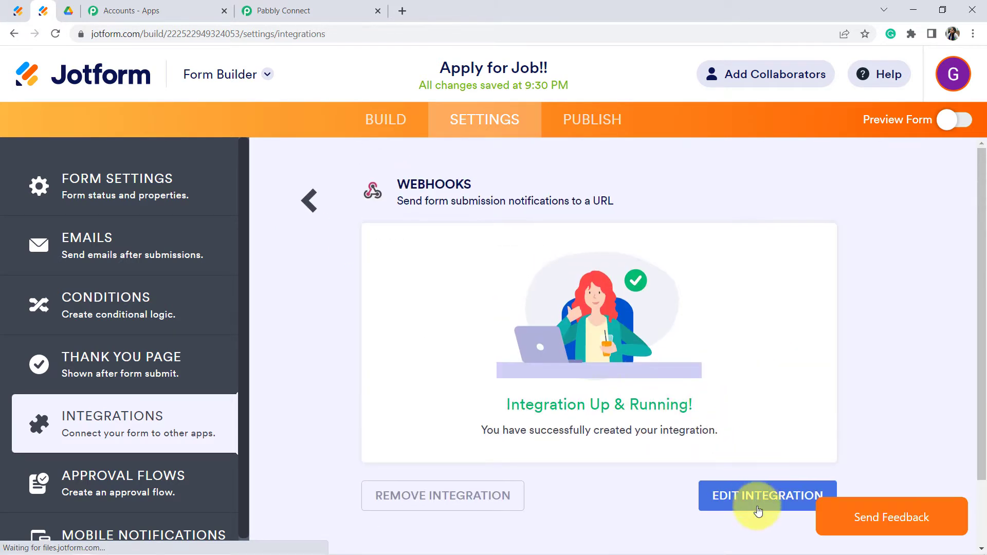
{"action": "left_click", "coordinate": [728, 506]}
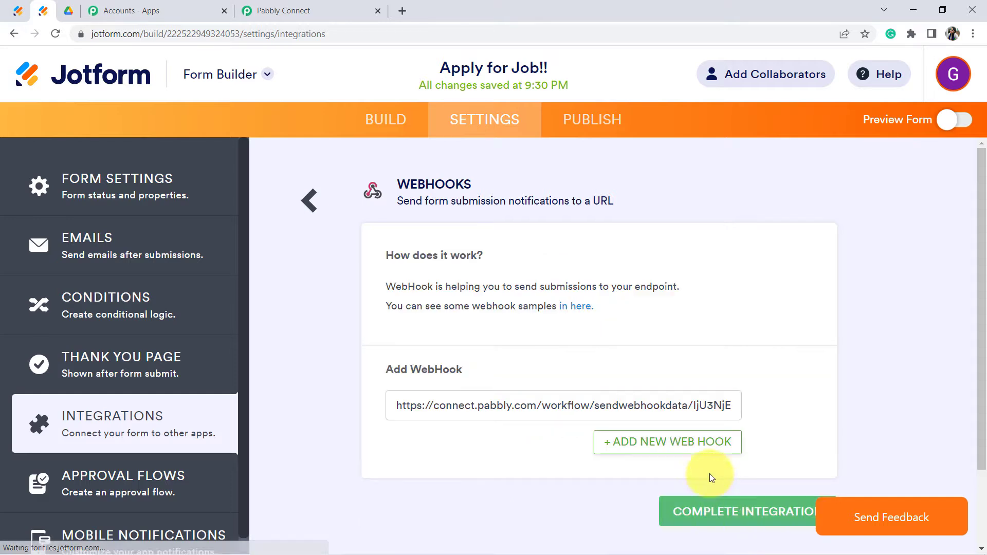
Replace the existing webhook address with the copied webhook URL, complete the integration and return to the Pabbly Connect workflow
{"action": "triple_click", "coordinate": [649, 406]}
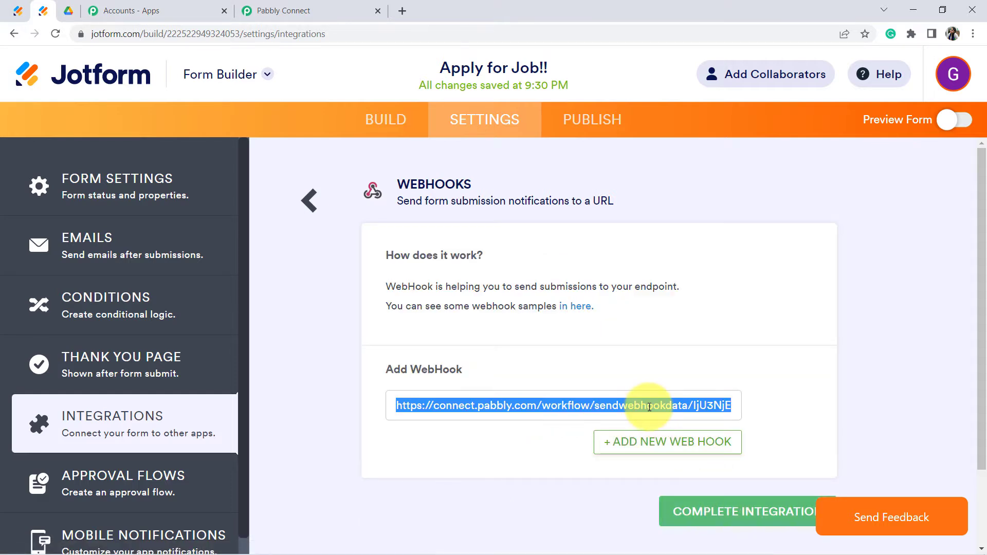
{"action": "key", "text": "BackSpace"}
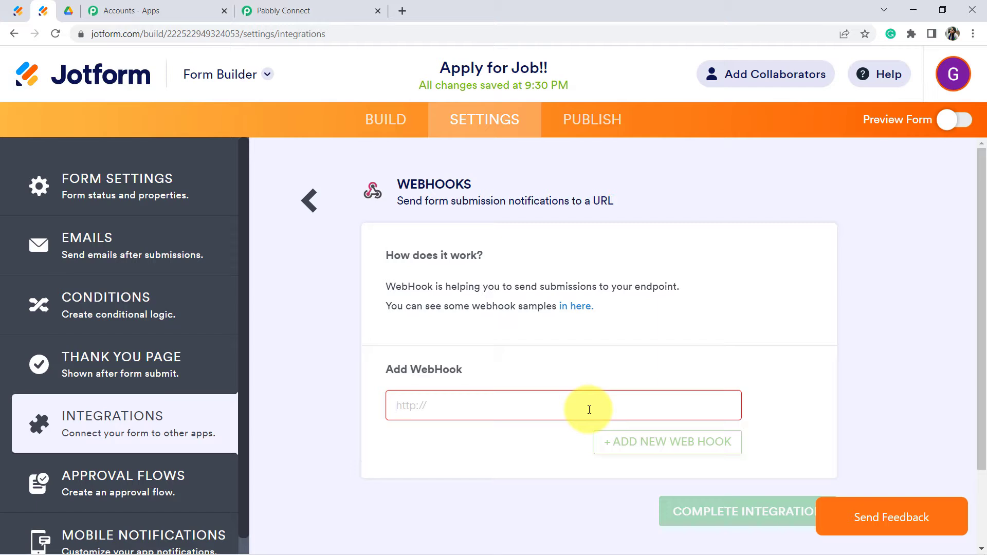
{"action": "key", "text": "ctrl+v"}
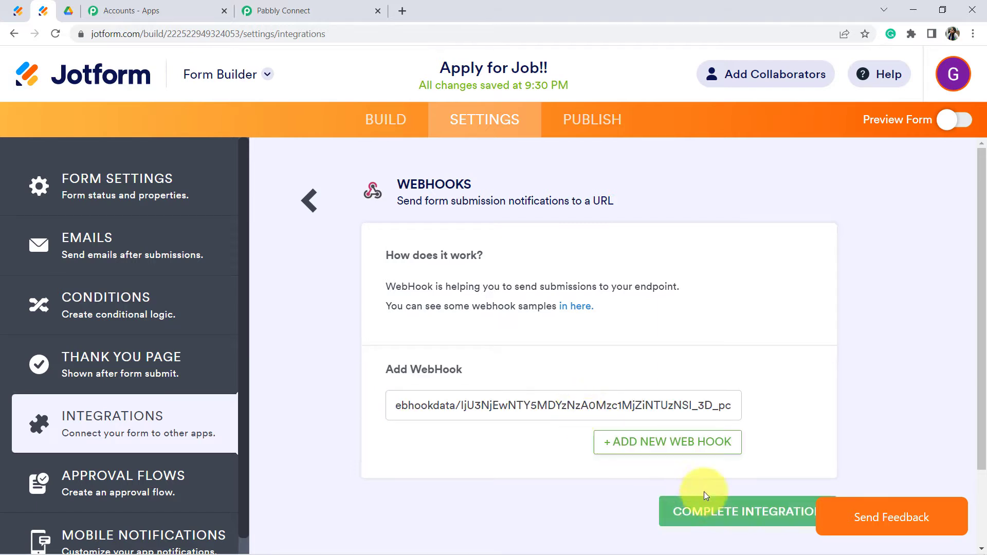
{"action": "left_click", "coordinate": [710, 513]}
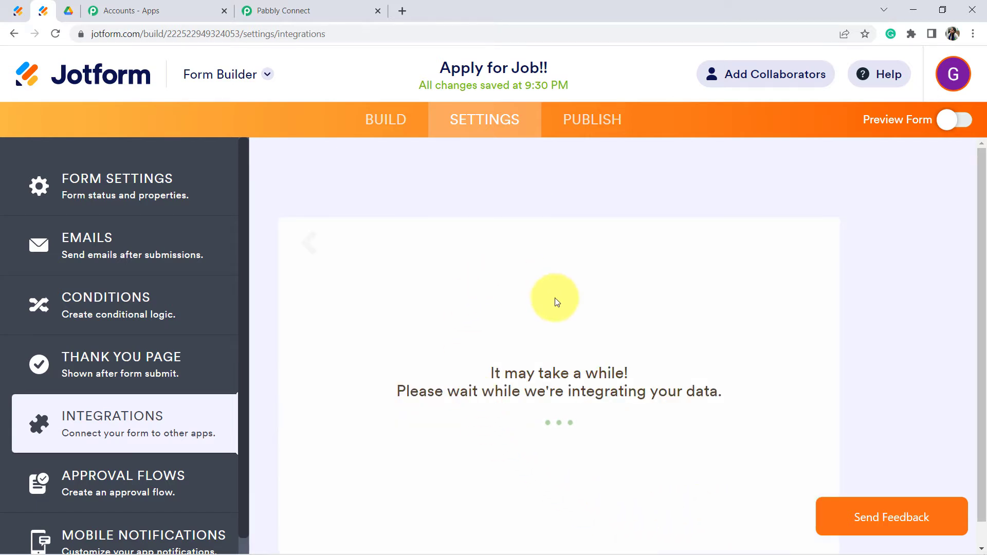
{"action": "left_click_drag", "start_coordinate": [537, 407], "coordinate": [635, 411]}
{"action": "left_click", "coordinate": [288, 10]}
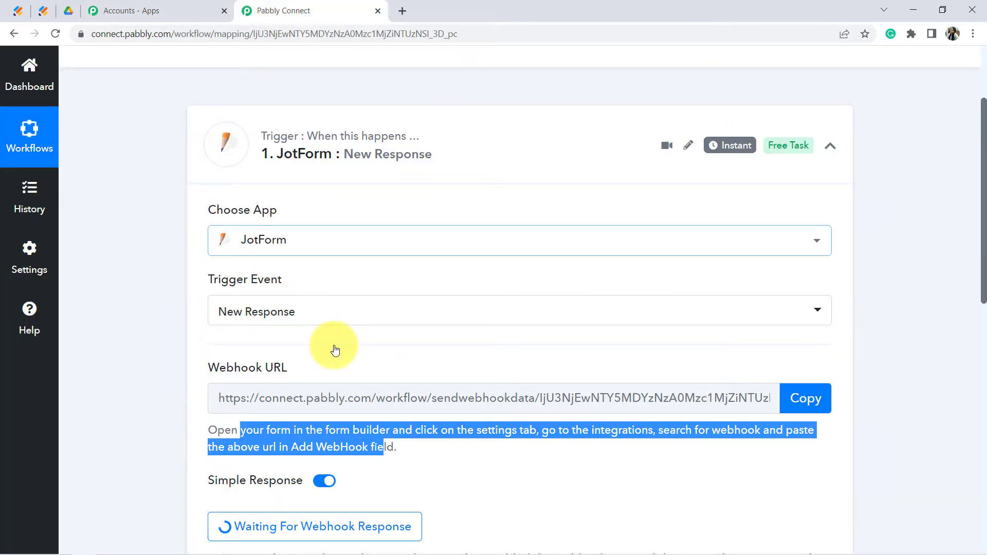
Review the test submission note, switch to the Apply for Job!! form, reload it and fill in the candidate's name, email and phone number
{"action": "left_click", "coordinate": [516, 479]}
{"action": "scroll", "coordinate": [669, 432], "scroll_direction": "down", "scroll_amount": 1}
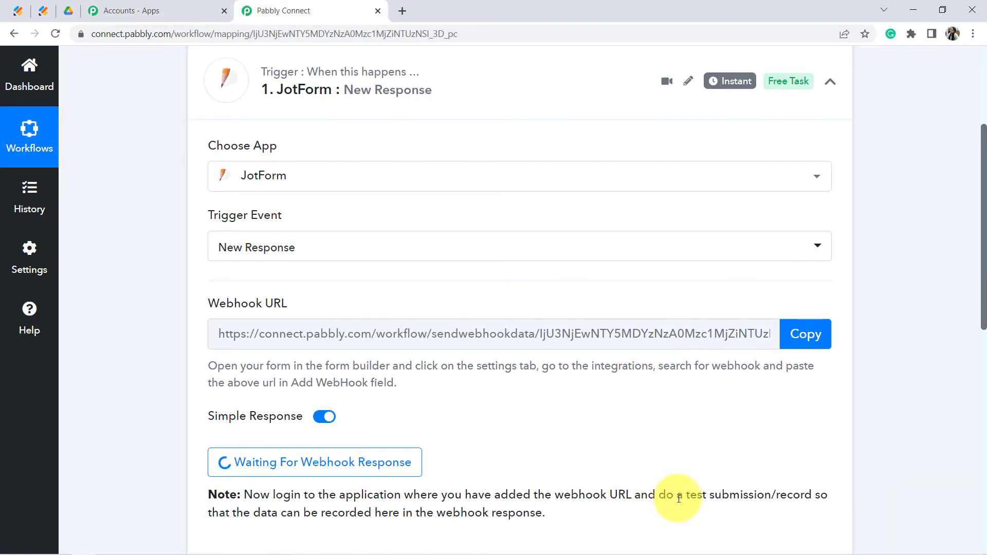
{"action": "left_click_drag", "start_coordinate": [667, 497], "coordinate": [441, 528]}
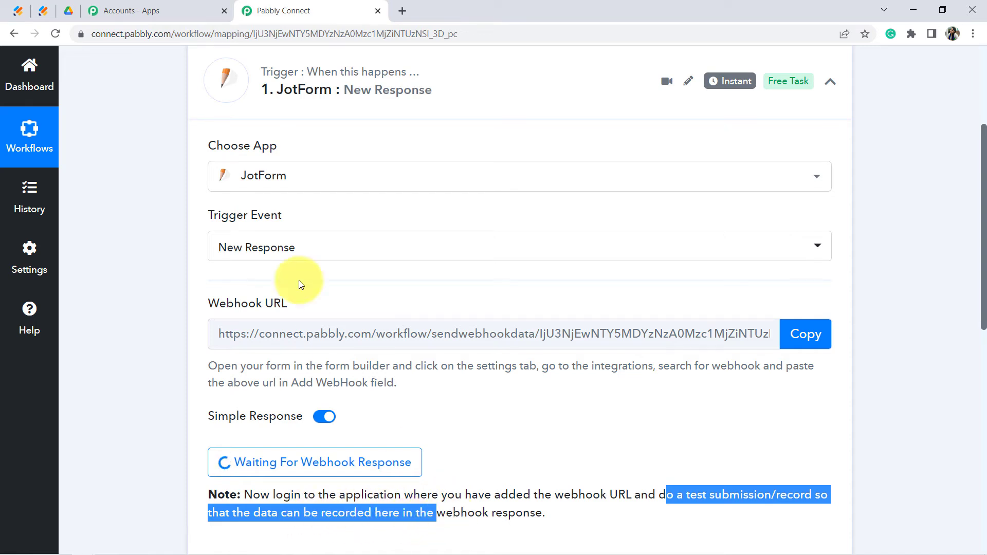
{"action": "left_click", "coordinate": [19, 10]}
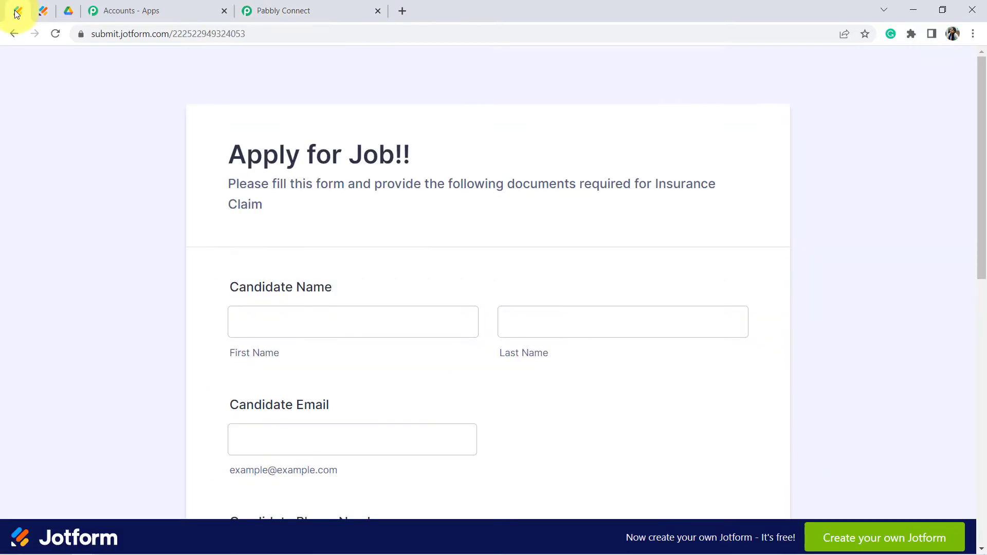
{"action": "left_click", "coordinate": [56, 34]}
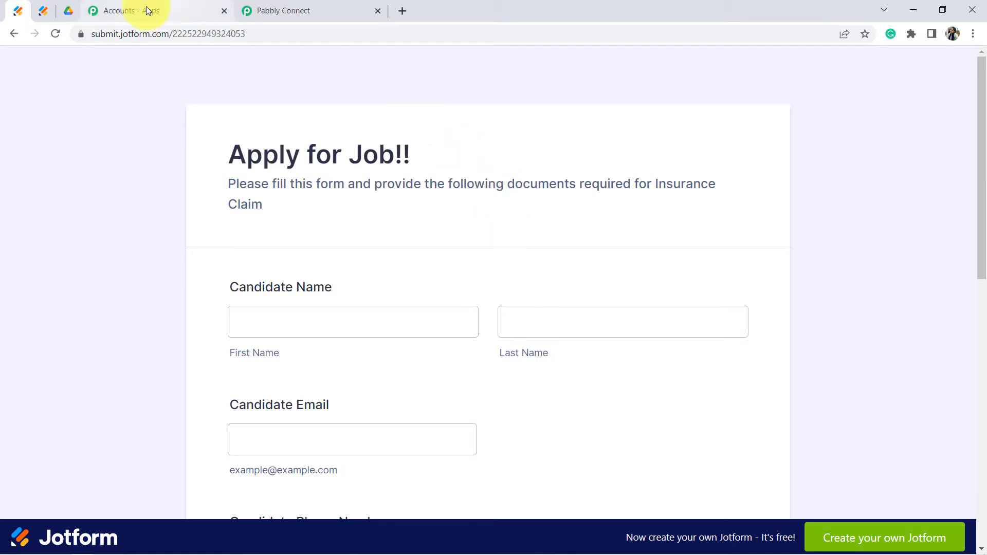
{"action": "left_click", "coordinate": [309, 8]}
{"action": "left_click", "coordinate": [18, 10]}
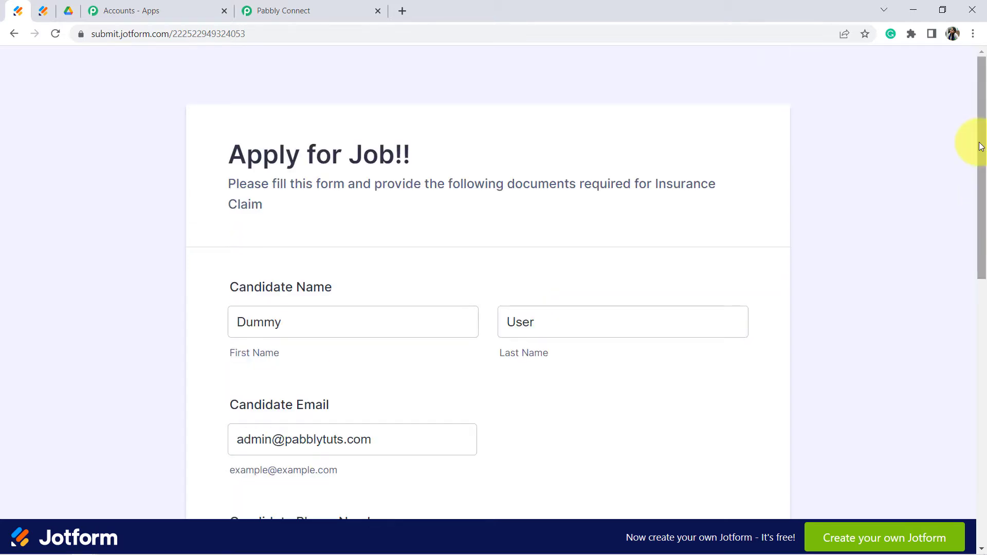
Upload images (1) (1).jpg as the candidate's passport size photo and Sample Resume PDF as the candidate's resume
{"action": "left_click_drag", "start_coordinate": [980, 146], "coordinate": [960, 372]}
{"action": "left_click", "coordinate": [483, 193]}
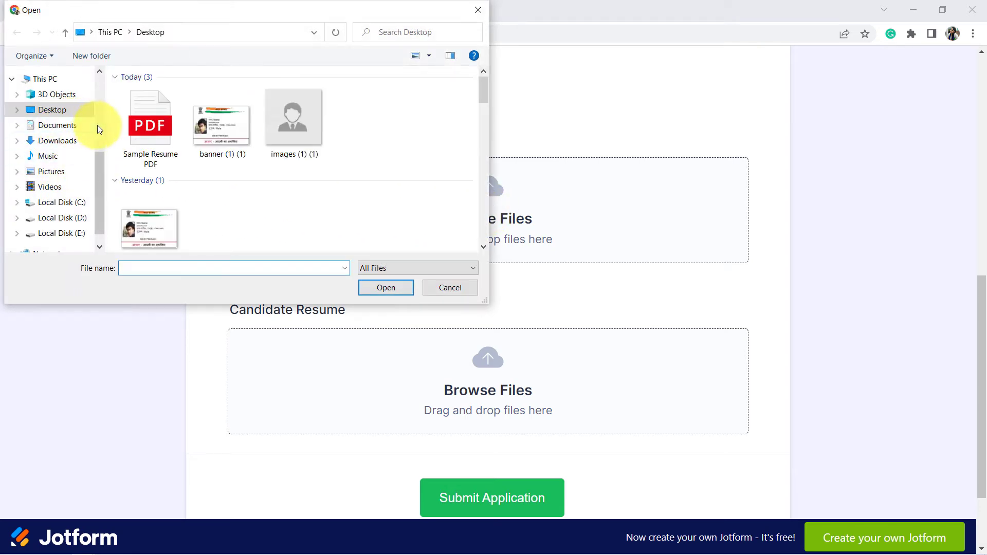
{"action": "left_click", "coordinate": [293, 129]}
{"action": "left_click", "coordinate": [386, 288]}
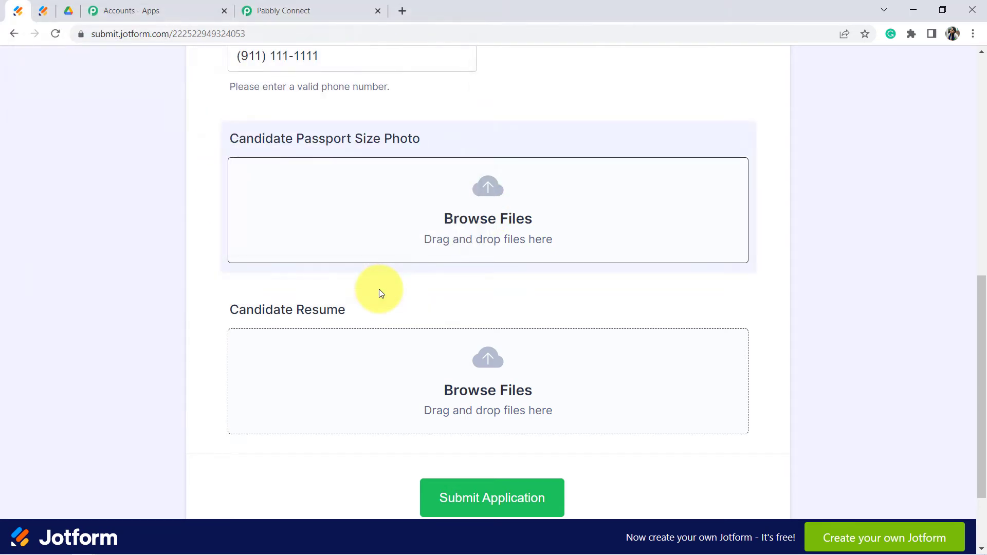
{"action": "left_click", "coordinate": [492, 405]}
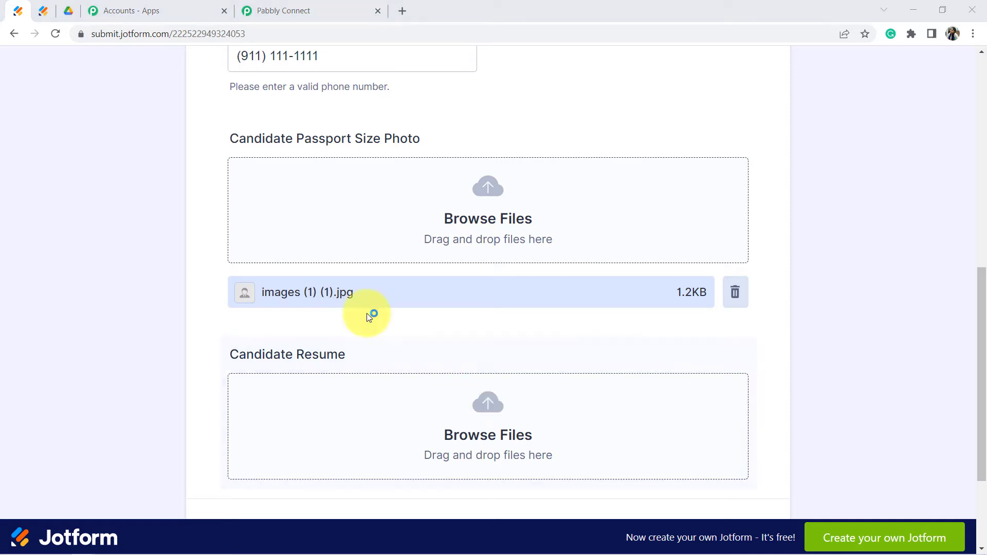
{"action": "left_click", "coordinate": [148, 131]}
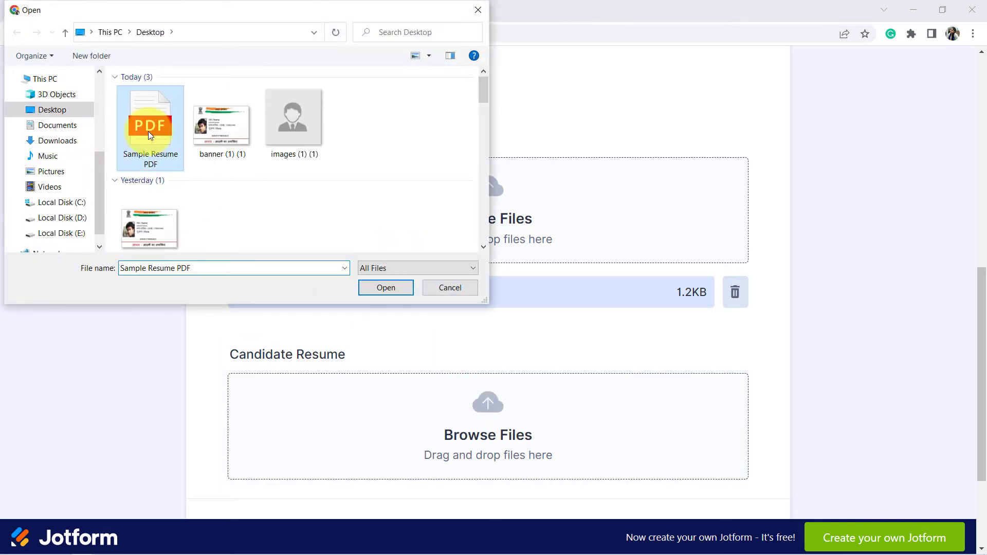
{"action": "left_click", "coordinate": [375, 290]}
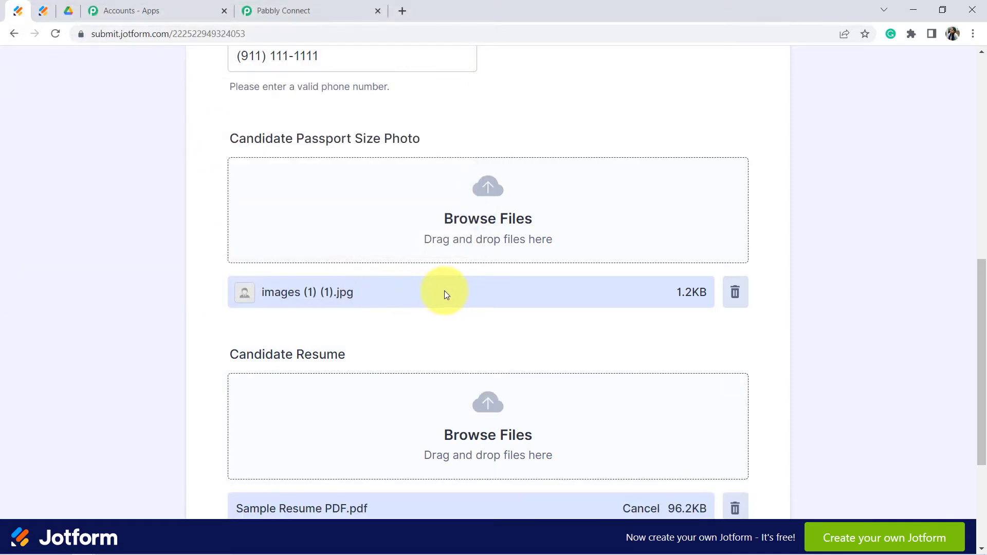
Submit the job application and return to the Pabbly Connect workflow to receive the webhook response
{"action": "left_click_drag", "start_coordinate": [977, 276], "coordinate": [977, 334]}
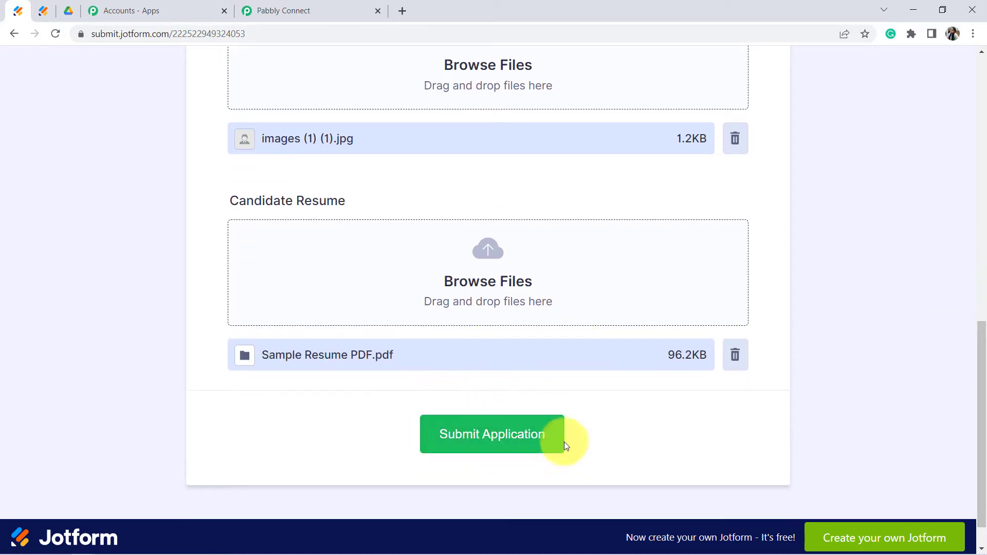
{"action": "left_click", "coordinate": [493, 445]}
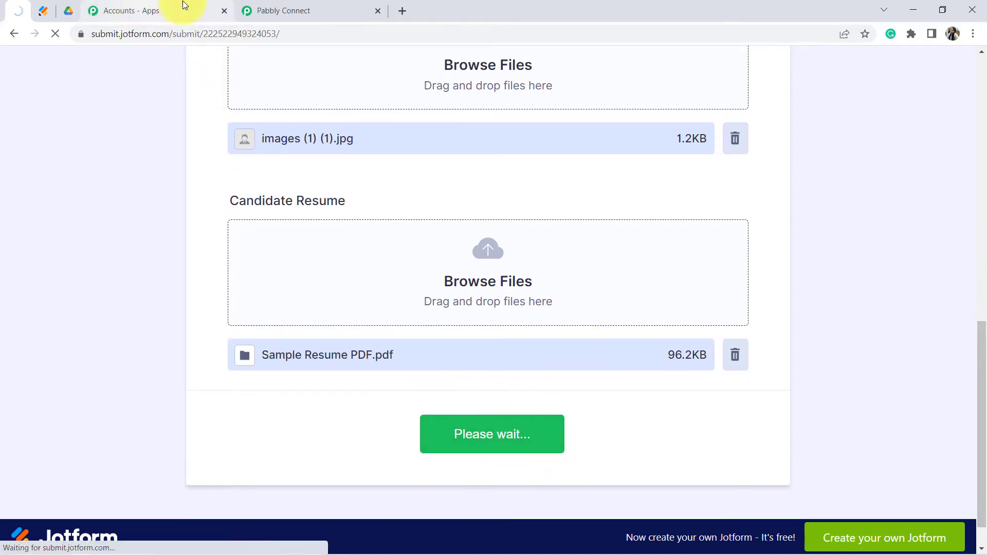
{"action": "left_click", "coordinate": [305, 9]}
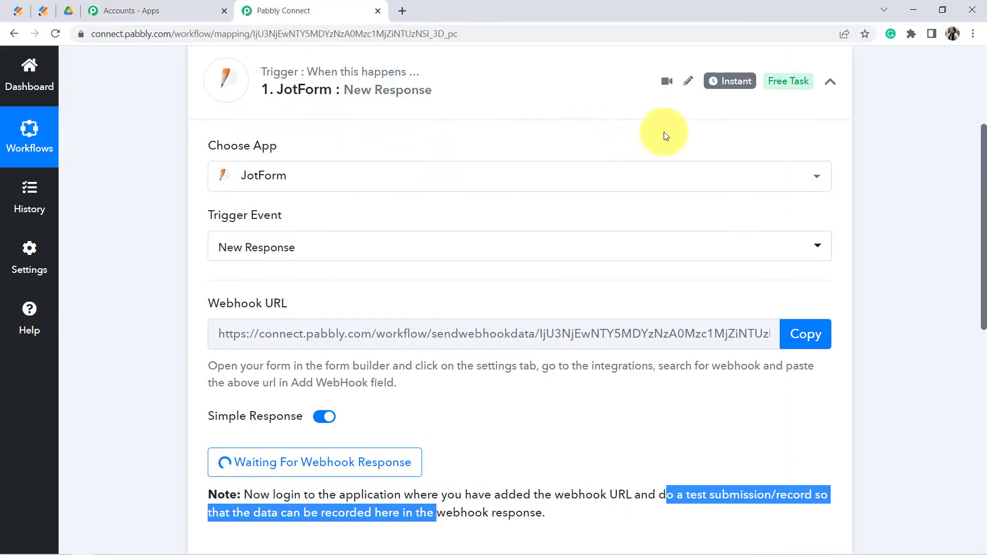
{"action": "mouse_move", "coordinate": [737, 85]}
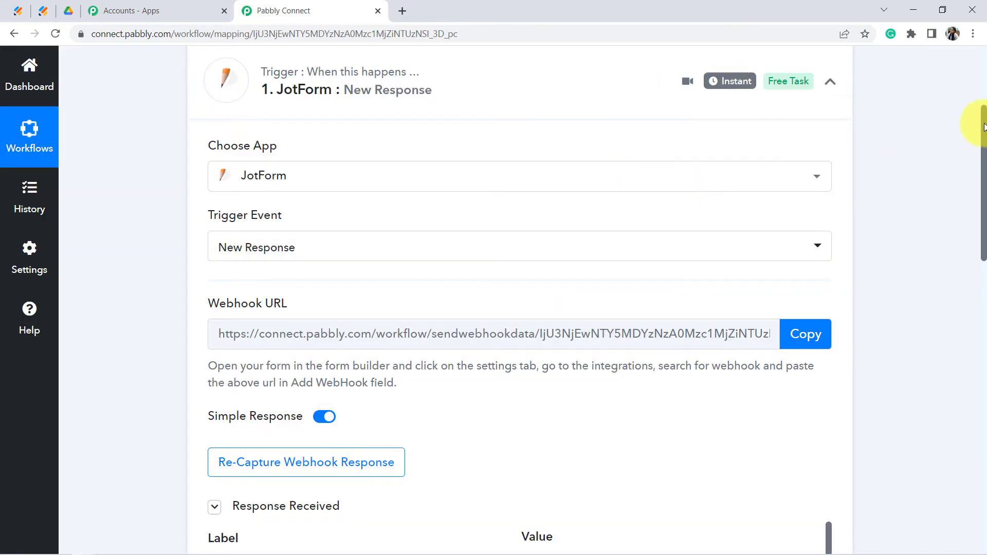
Examine the captured response's form title, candidate name, email, phone number and passport photo file name
{"action": "left_click_drag", "start_coordinate": [984, 129], "coordinate": [984, 242]}
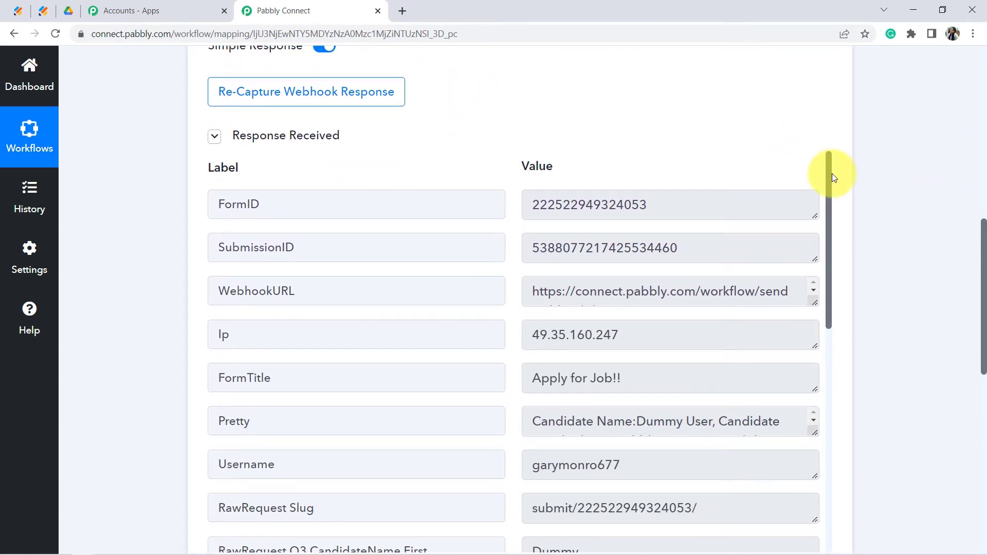
{"action": "left_click_drag", "start_coordinate": [832, 174], "coordinate": [836, 213]}
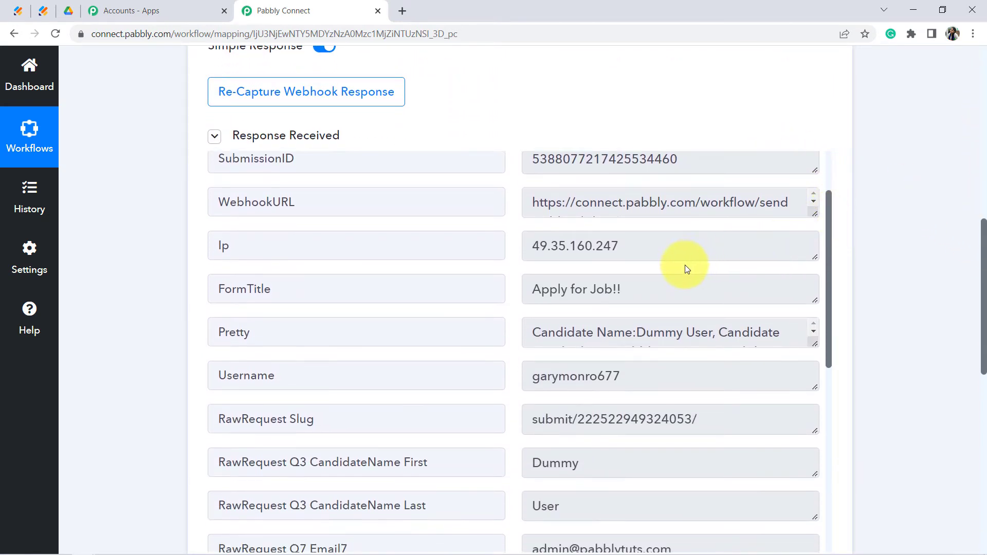
{"action": "double_click", "coordinate": [641, 287]}
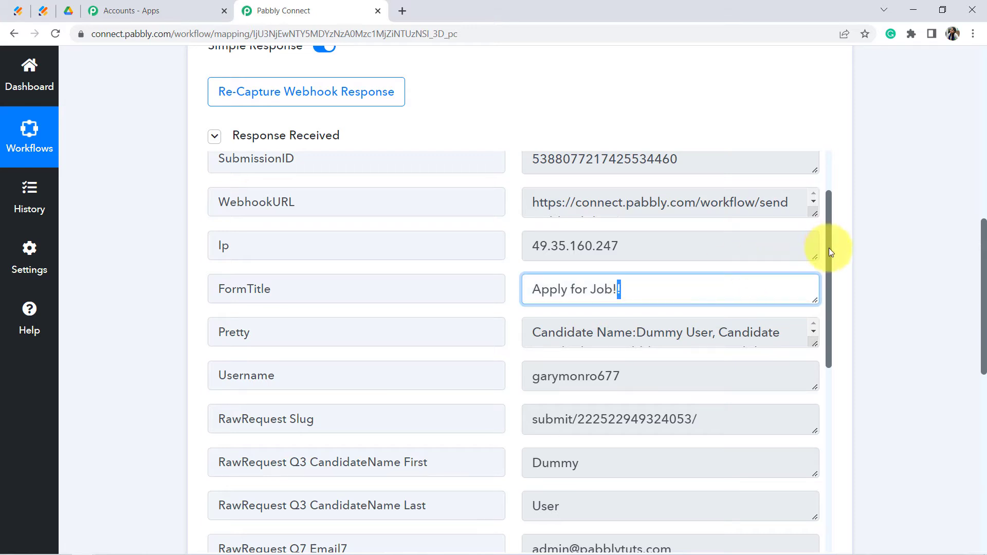
{"action": "left_click_drag", "start_coordinate": [829, 252], "coordinate": [696, 304]}
{"action": "left_click_drag", "start_coordinate": [572, 318], "coordinate": [535, 326]}
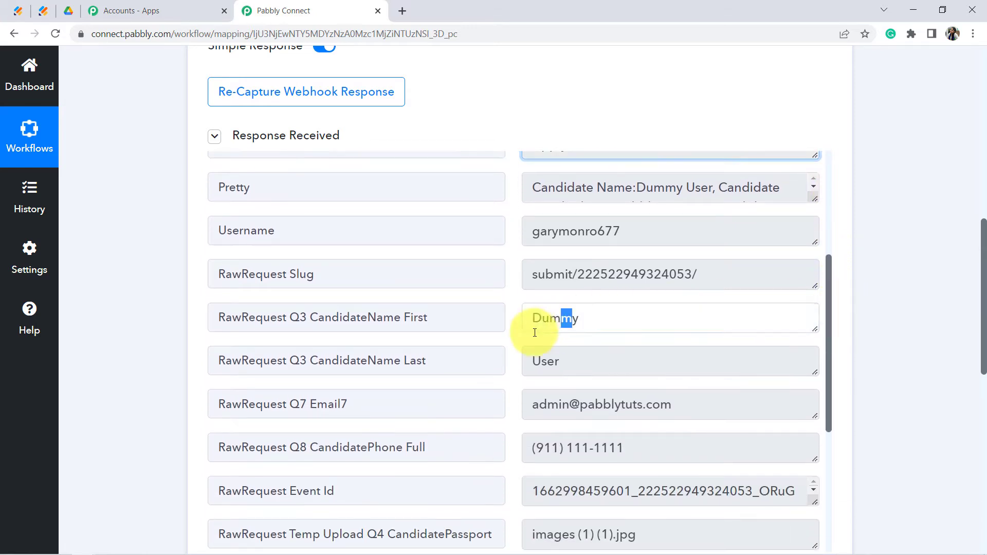
{"action": "double_click", "coordinate": [565, 369]}
{"action": "left_click_drag", "start_coordinate": [587, 404], "coordinate": [626, 404]}
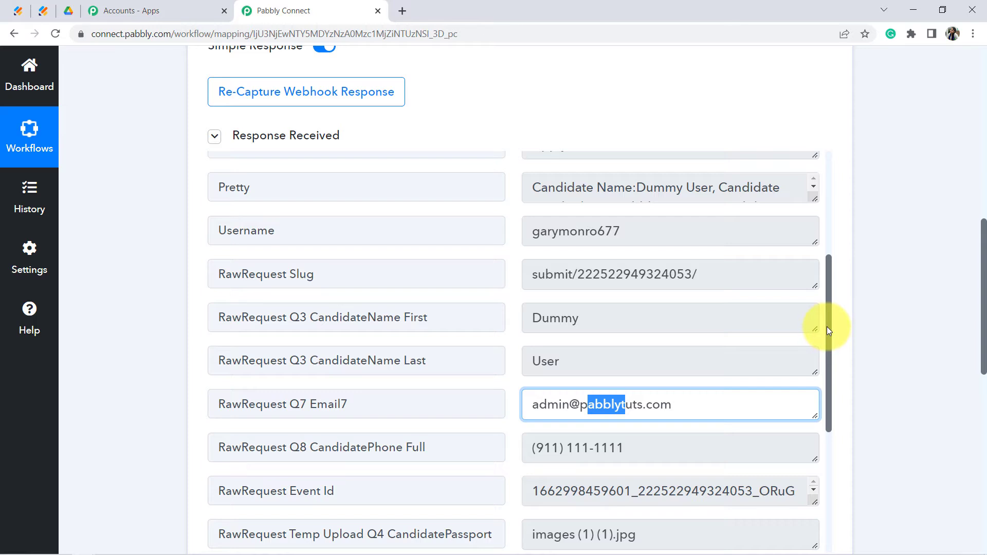
{"action": "scroll", "coordinate": [827, 326], "scroll_direction": "down", "scroll_amount": 5}
{"action": "scroll", "coordinate": [791, 431], "scroll_direction": "up", "scroll_amount": 1}
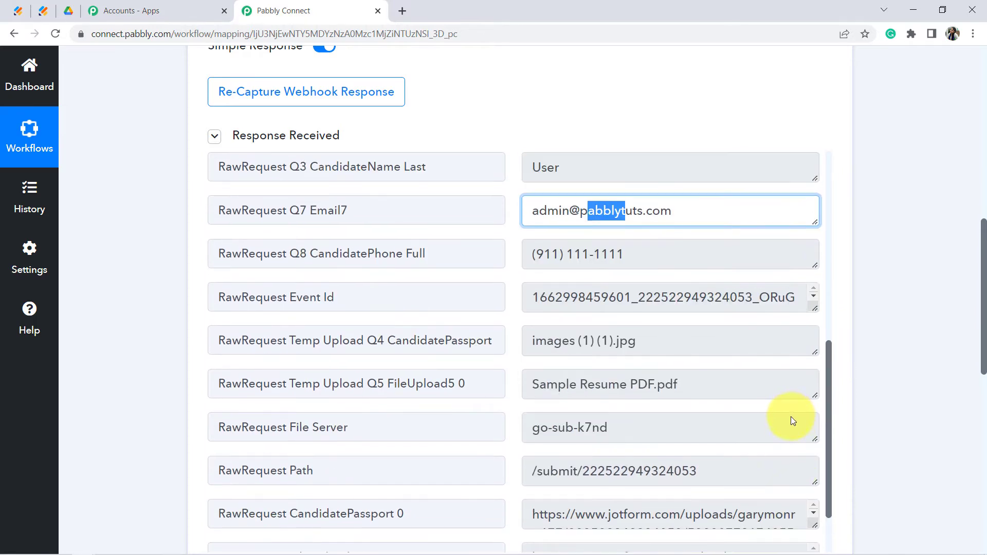
{"action": "scroll", "coordinate": [791, 421], "scroll_direction": "down", "scroll_amount": 1}
{"action": "left_click_drag", "start_coordinate": [617, 243], "coordinate": [569, 244]}
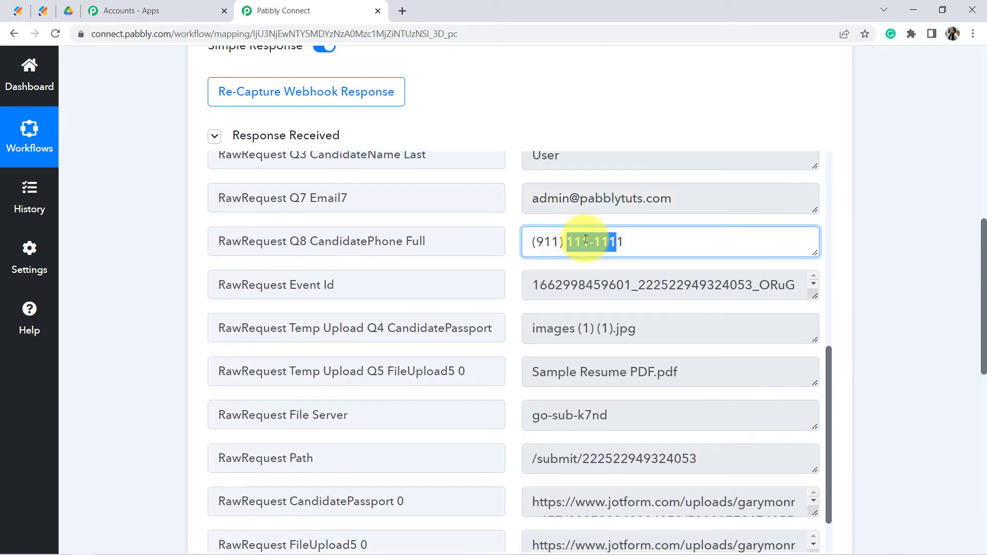
{"action": "left_click_drag", "start_coordinate": [613, 332], "coordinate": [543, 336]}
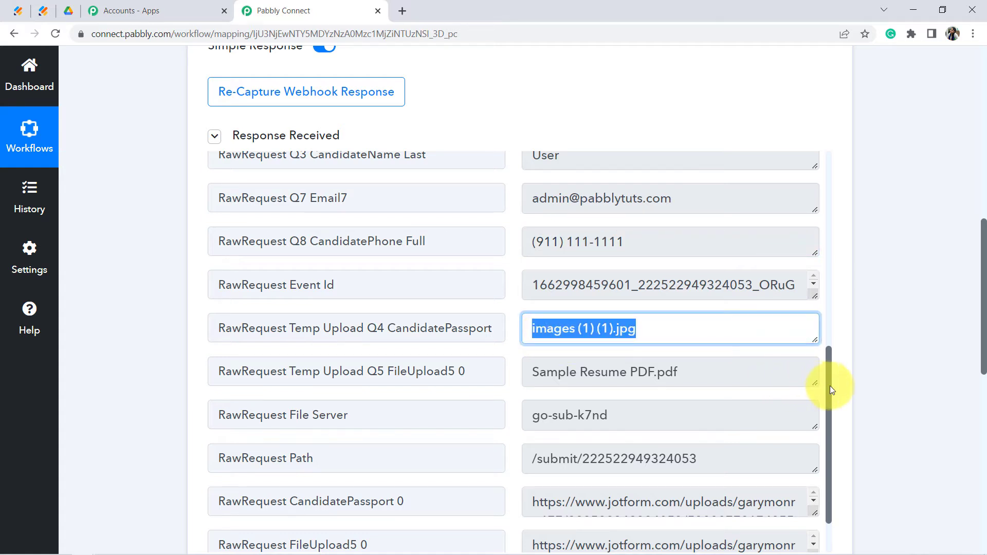
Enlarge the CandidatePassport 0 and FileUpload5 0 values in the response and examine the uploaded photo and resume links
{"action": "scroll", "coordinate": [831, 389], "scroll_direction": "down", "scroll_amount": 2}
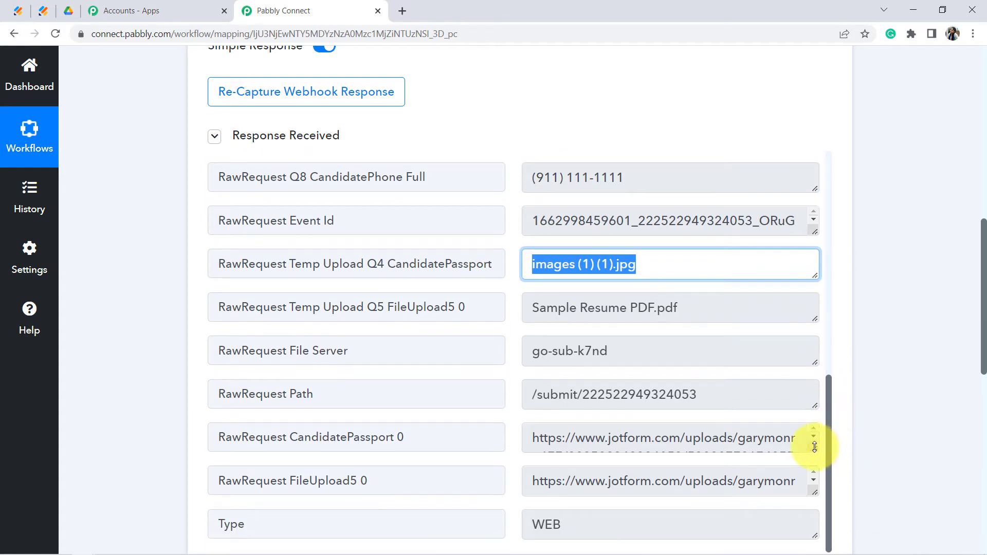
{"action": "left_click_drag", "start_coordinate": [815, 446], "coordinate": [816, 468]}
{"action": "left_click_drag", "start_coordinate": [985, 296], "coordinate": [982, 357]}
{"action": "left_click", "coordinate": [810, 314]}
{"action": "scroll", "coordinate": [818, 298], "scroll_direction": "down", "scroll_amount": 1}
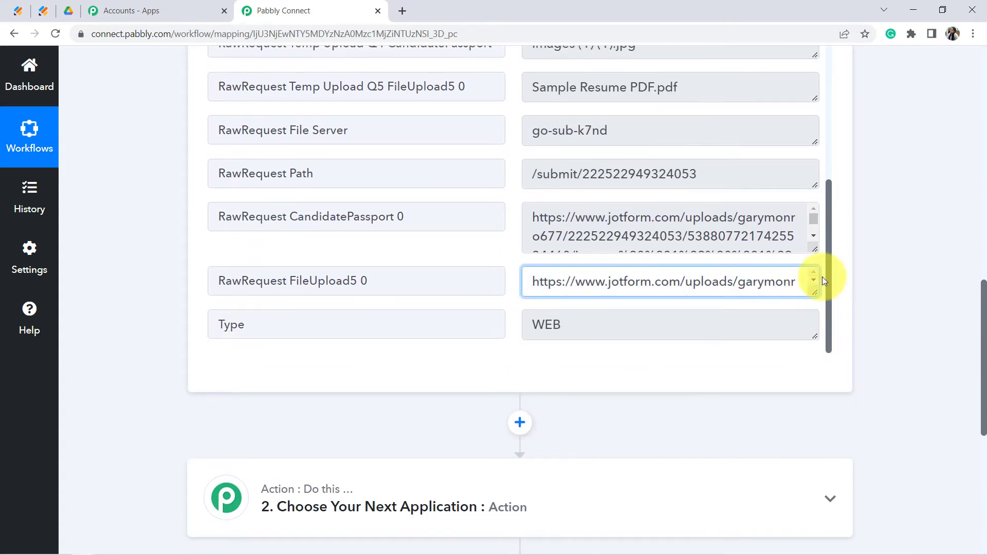
{"action": "left_click_drag", "start_coordinate": [814, 251], "coordinate": [816, 265]}
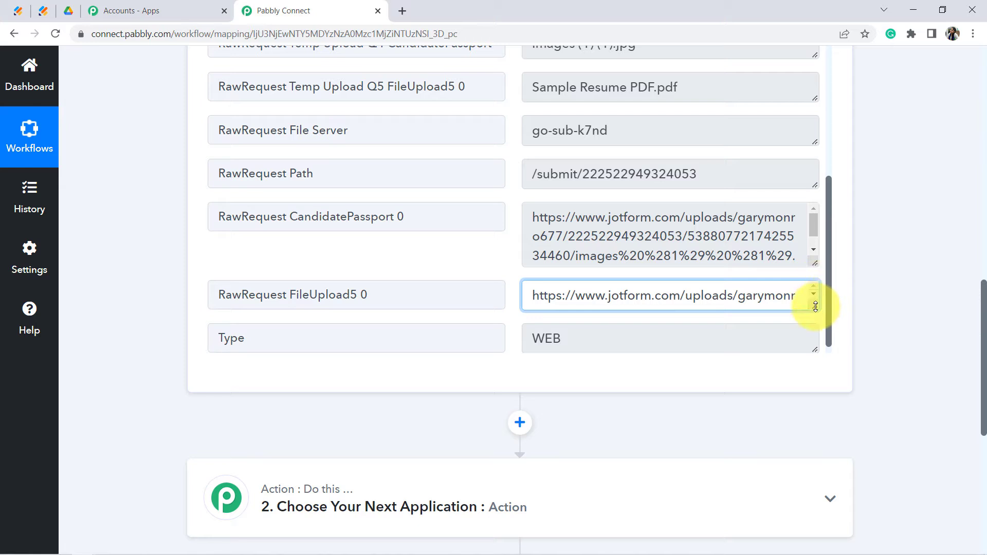
{"action": "left_click_drag", "start_coordinate": [816, 307], "coordinate": [816, 339]}
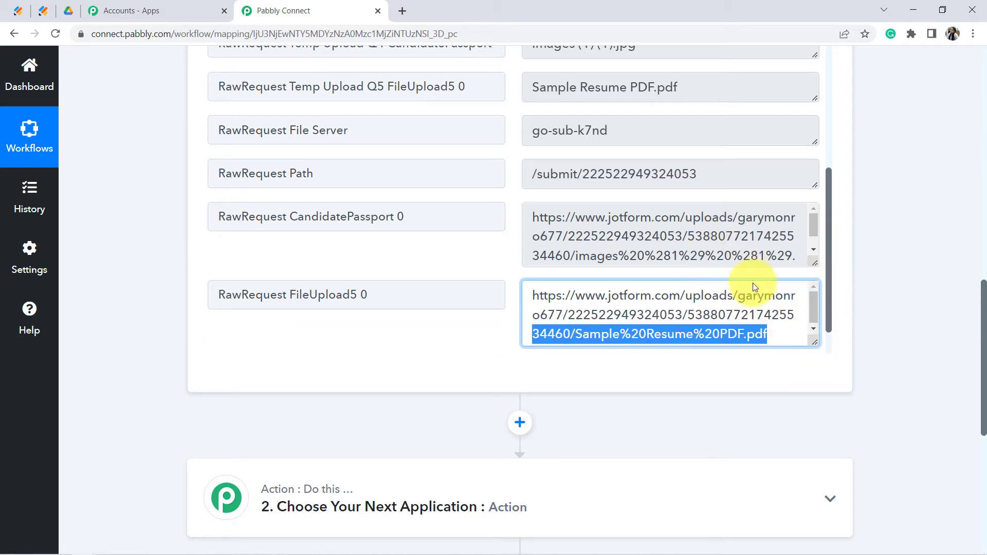
{"action": "left_click", "coordinate": [738, 256]}
{"action": "key", "text": "ctrl+a"}
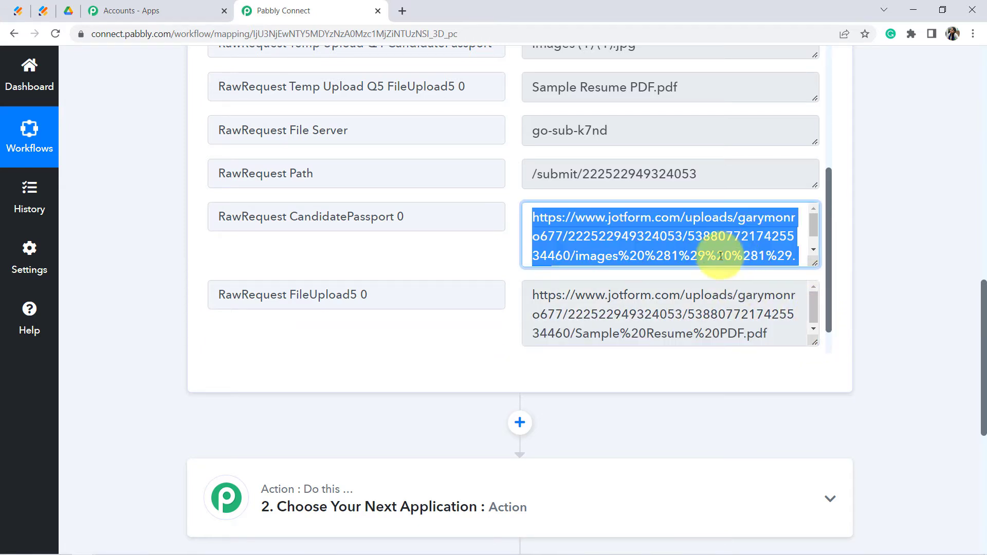
{"action": "left_click", "coordinate": [637, 242]}
{"action": "key", "text": "ctrl+a"}
{"action": "left_click", "coordinate": [632, 294]}
{"action": "key", "text": "ctrl+a"}
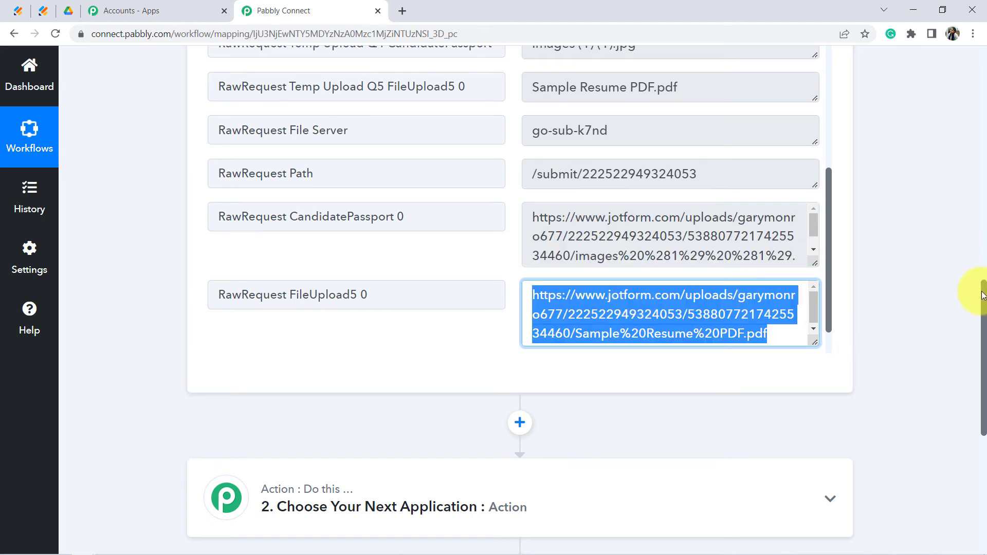
Choose Google Drive as the application for the workflow's second step, the action
{"action": "left_click_drag", "start_coordinate": [982, 296], "coordinate": [981, 372]}
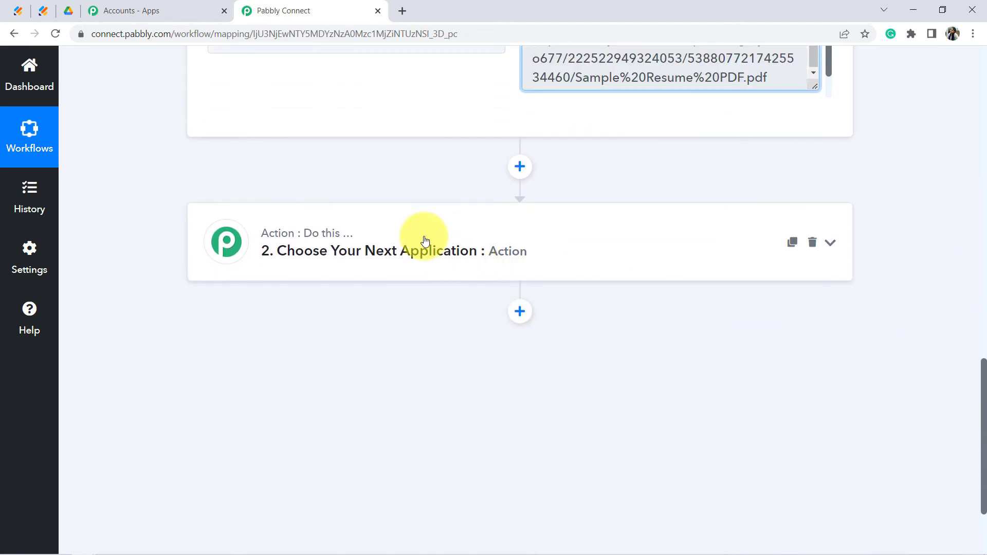
{"action": "left_click", "coordinate": [424, 241]}
{"action": "left_click", "coordinate": [278, 335]}
{"action": "type", "text": "g"}
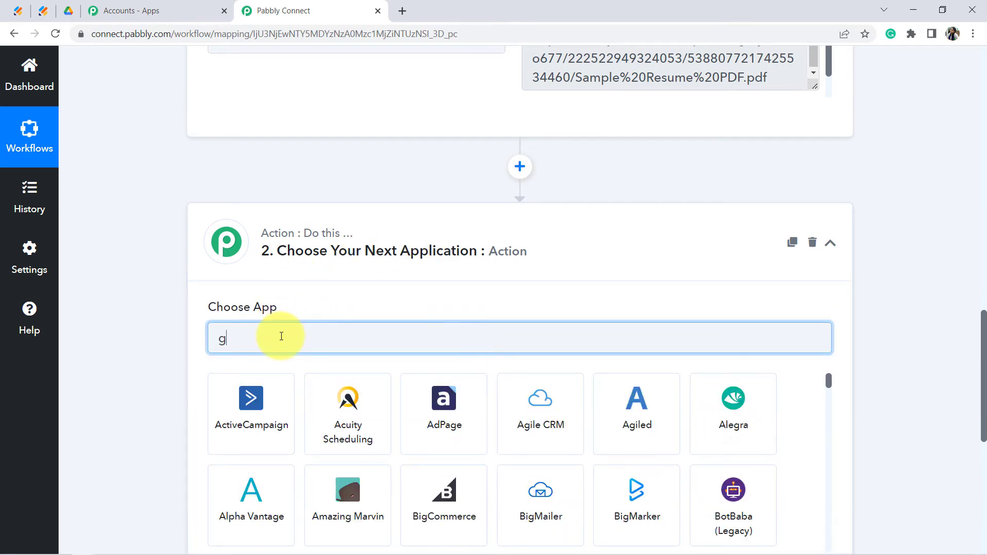
{"action": "type", "text": "oogle dr"}
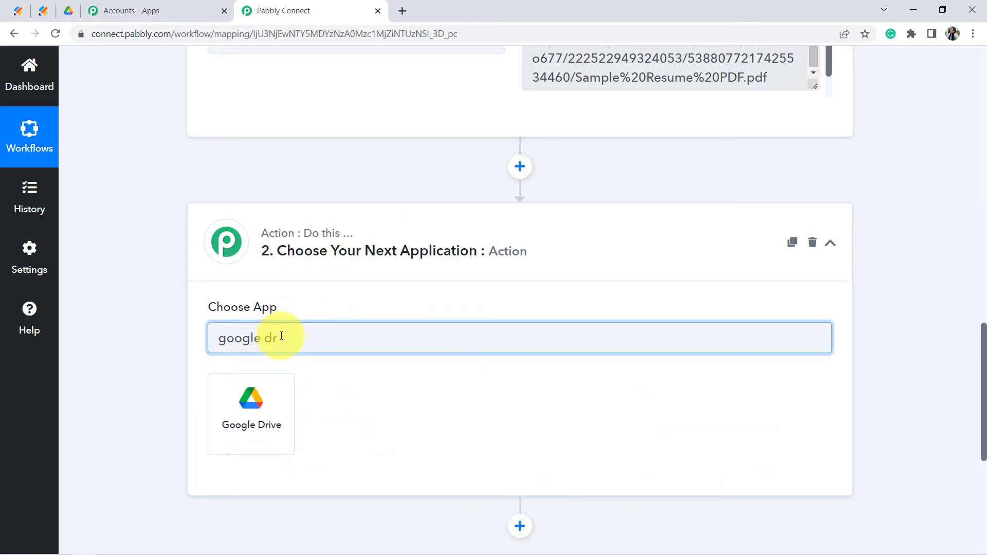
{"action": "left_click", "coordinate": [253, 415]}
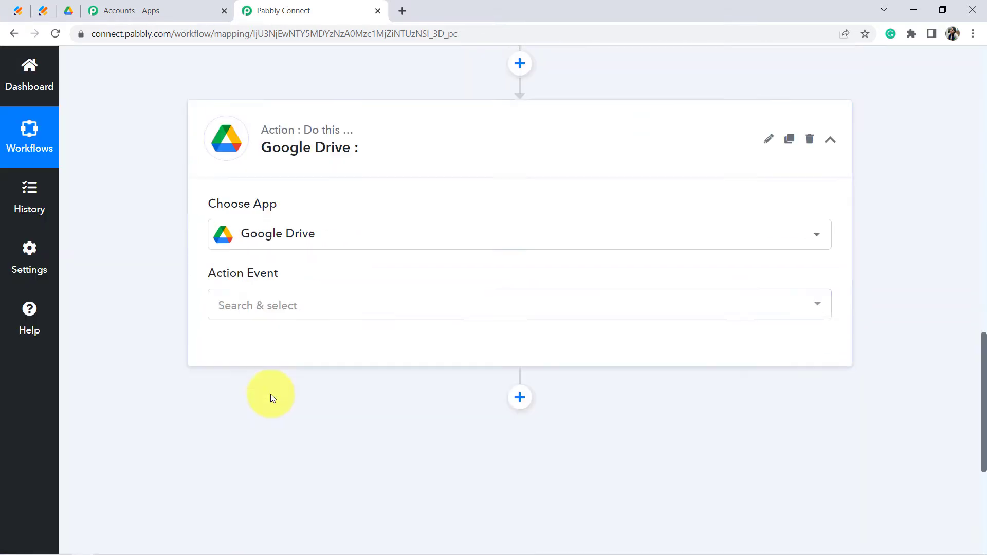
Set the Google Drive action event to Create a Sub Folder and switch to the New Candidates Data folder in Google Drive
{"action": "left_click", "coordinate": [236, 282]}
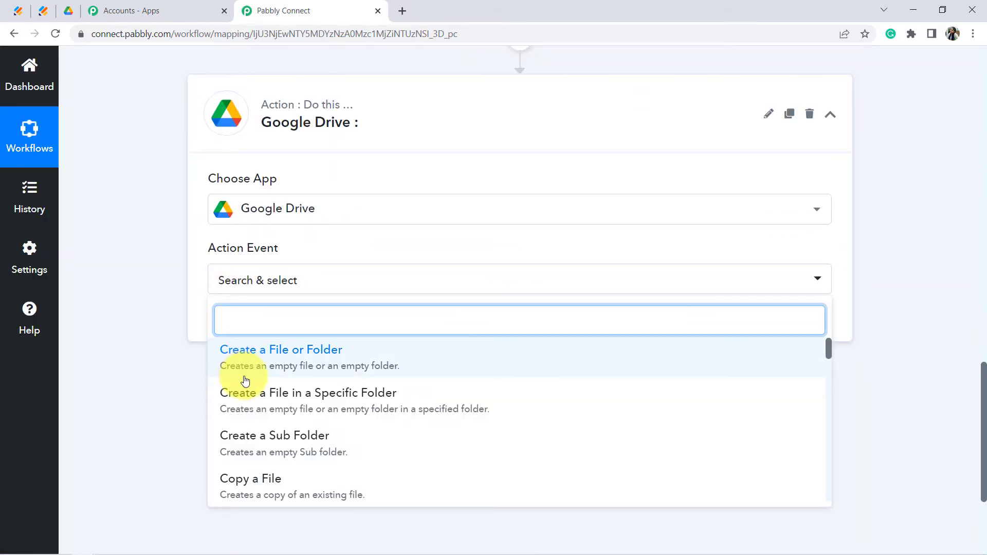
{"action": "left_click", "coordinate": [248, 445]}
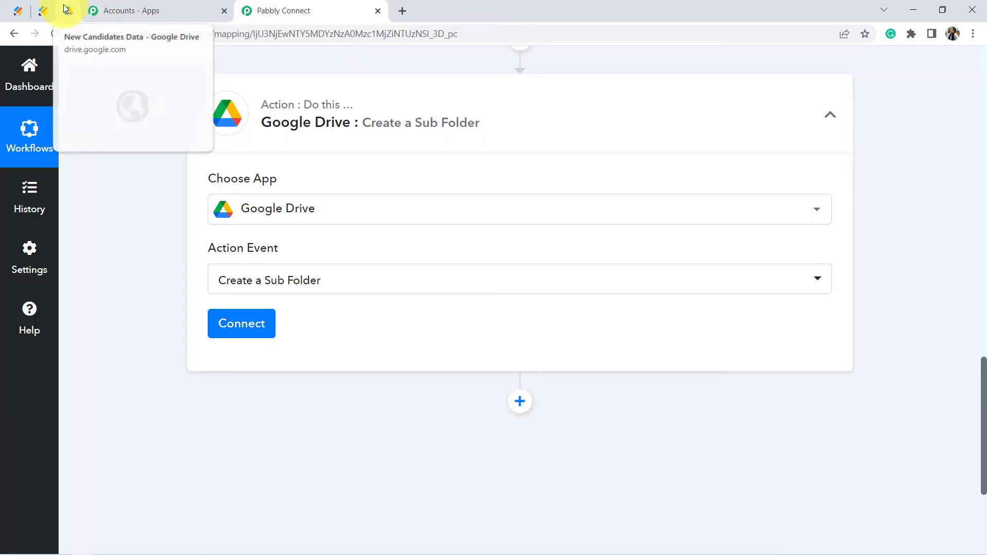
{"action": "left_click", "coordinate": [68, 10]}
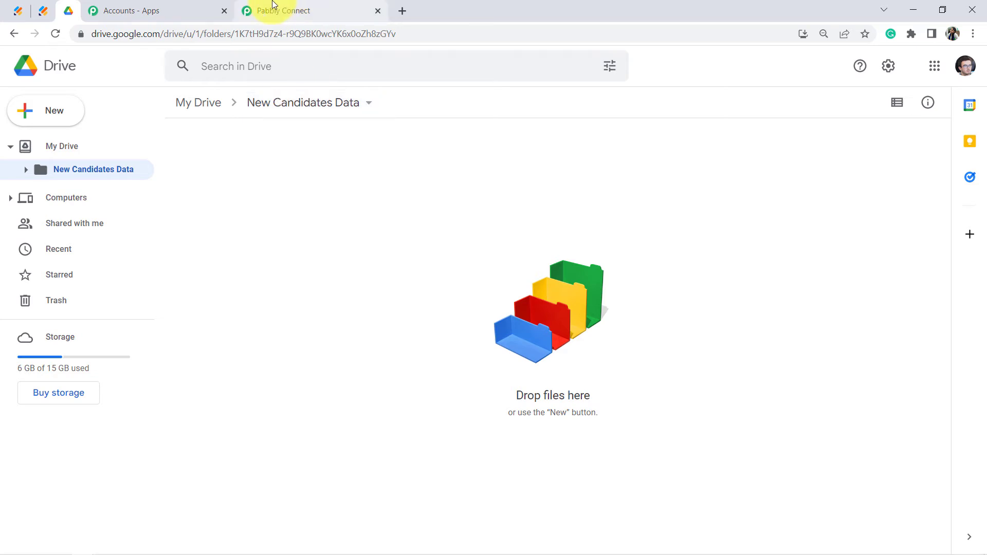
Switch to Pabbly Connect and link the sub-folder action to Google Drive through a new connection authorised with a Google account
{"action": "left_click", "coordinate": [273, 5]}
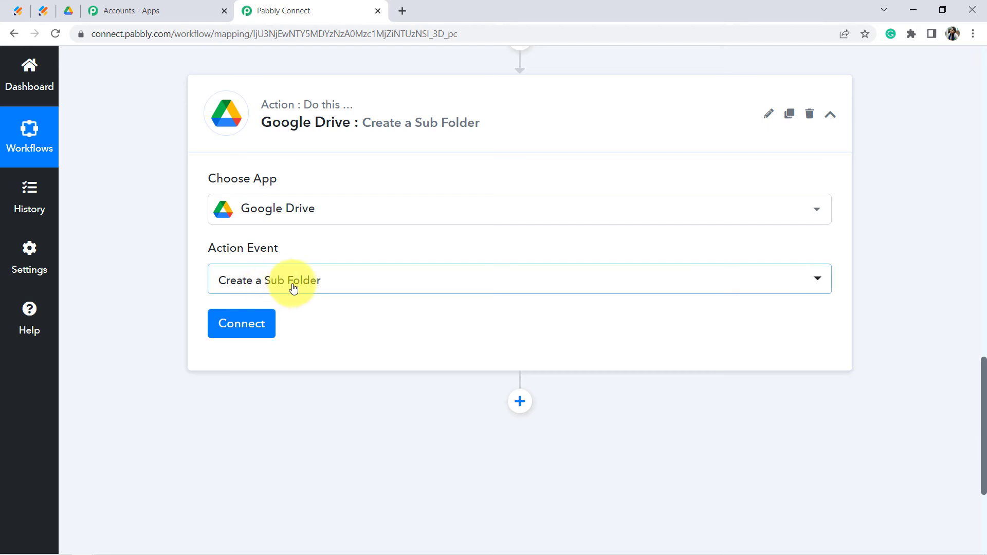
{"action": "left_click", "coordinate": [232, 322]}
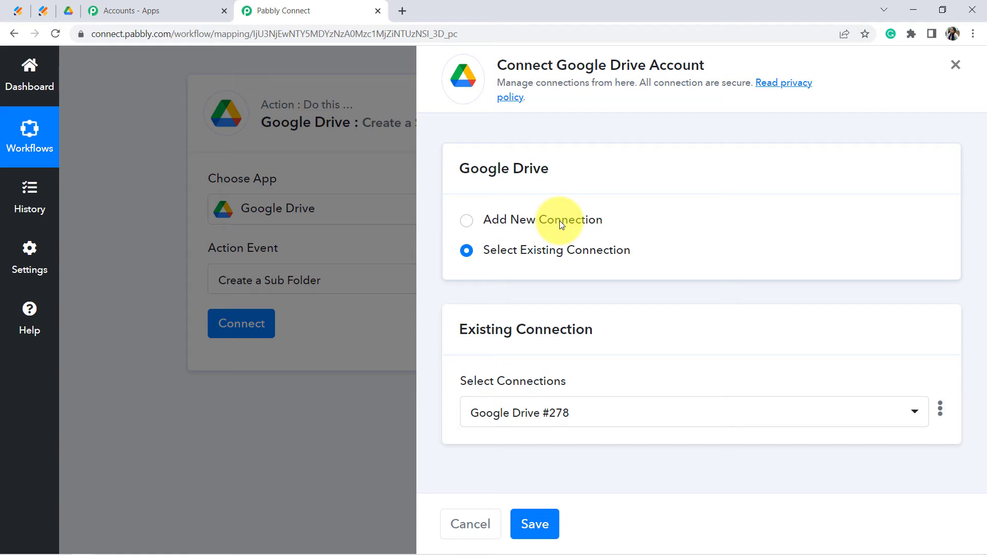
{"action": "left_click", "coordinate": [560, 221]}
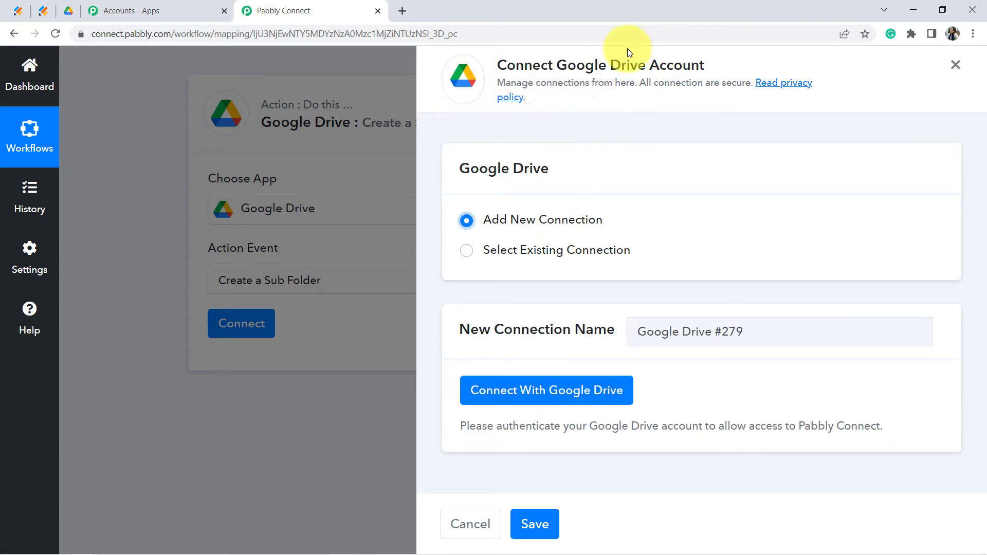
{"action": "left_click", "coordinate": [528, 393]}
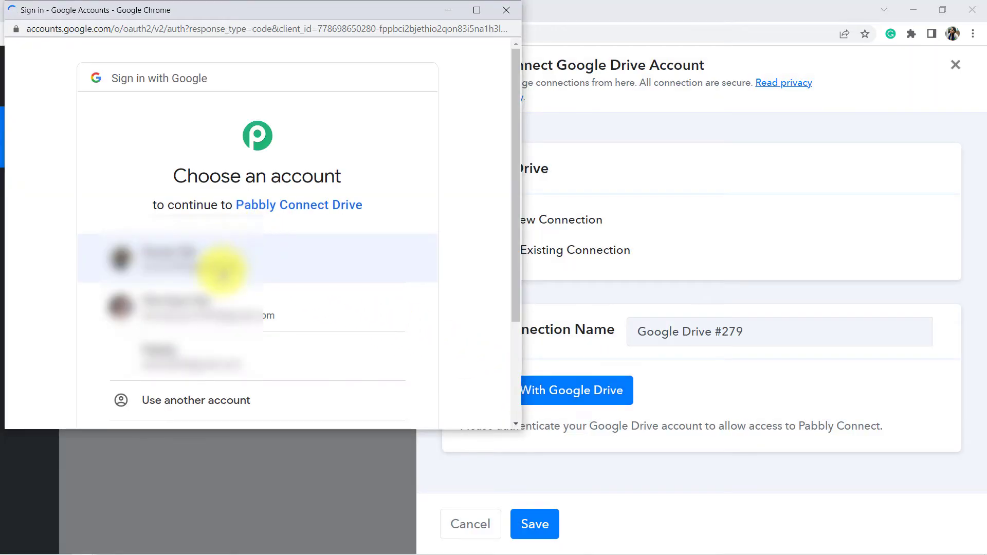
{"action": "left_click", "coordinate": [191, 311]}
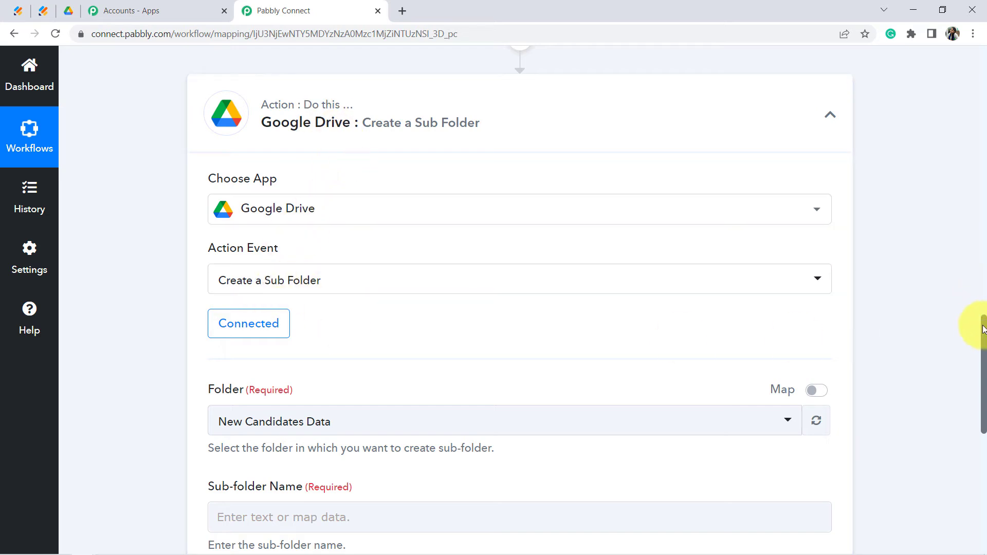
Check the available parent folder for the sub folder and compare it with the folders in My Drive
{"action": "left_click_drag", "start_coordinate": [983, 329], "coordinate": [983, 368]}
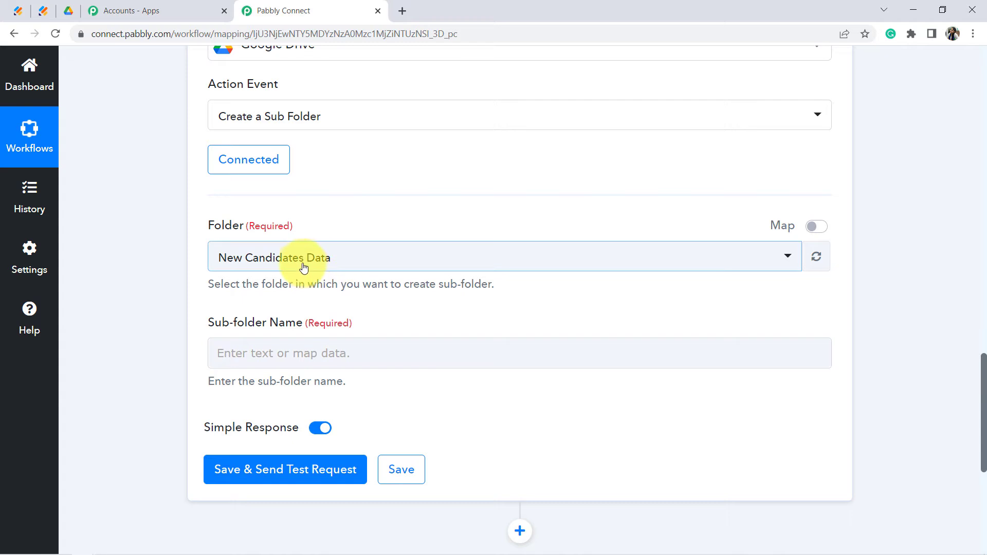
{"action": "left_click", "coordinate": [300, 263]}
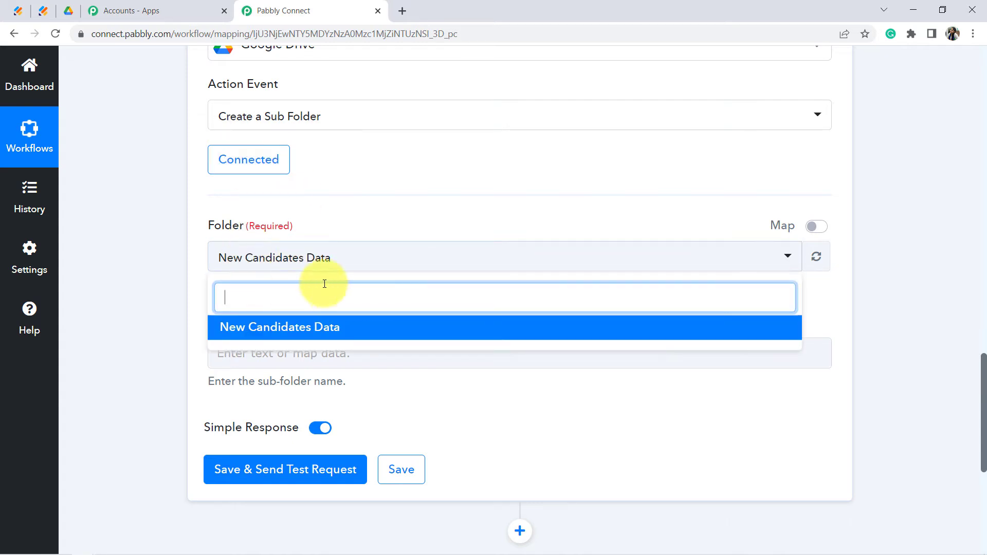
{"action": "left_click", "coordinate": [188, 250]}
{"action": "left_click", "coordinate": [69, 10]}
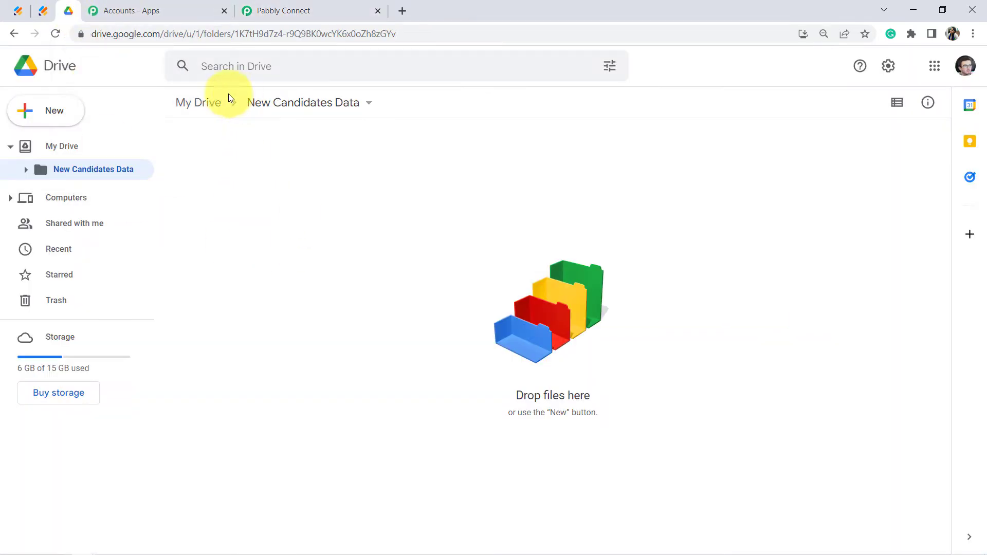
{"action": "left_click", "coordinate": [202, 106]}
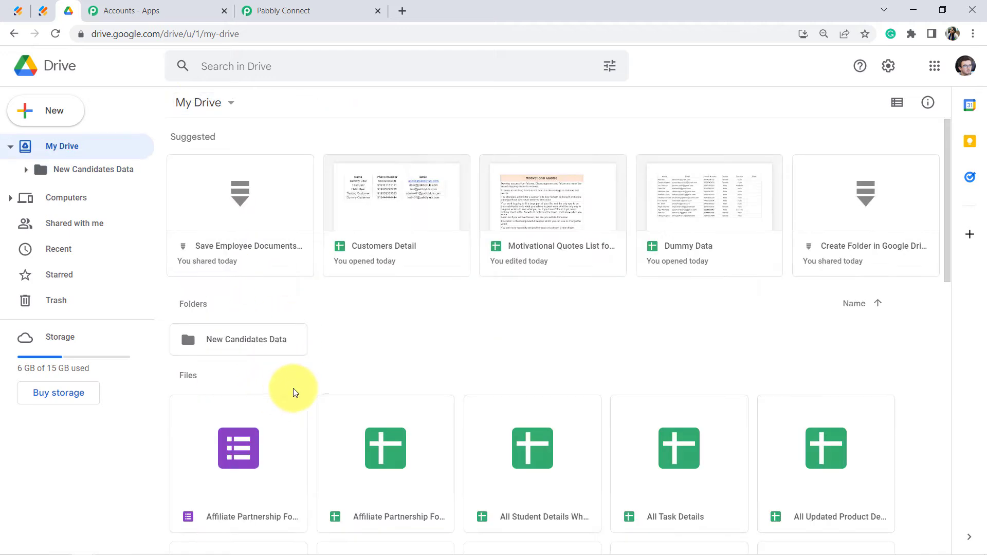
{"action": "left_click", "coordinate": [274, 6]}
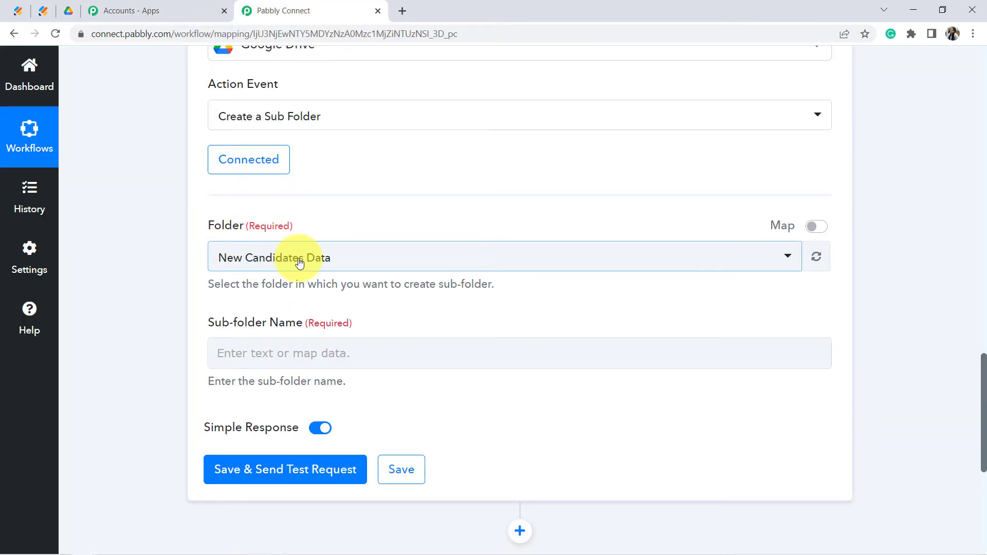
{"action": "left_click", "coordinate": [243, 255]}
{"action": "left_click", "coordinate": [161, 295]}
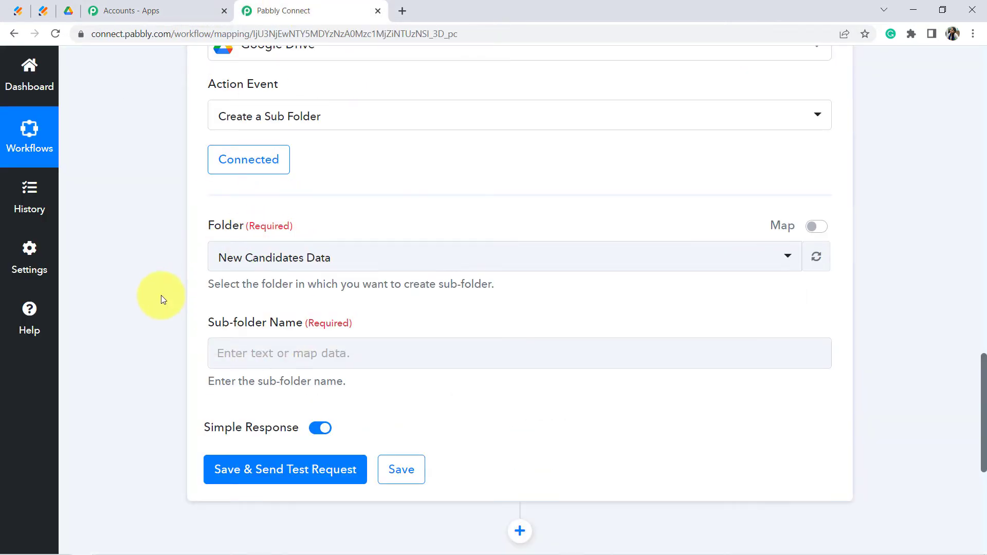
Inspect the Sub-folder Name field's mapping source and look back through the captured Jotform response data
{"action": "scroll", "coordinate": [180, 283], "scroll_direction": "down", "scroll_amount": 3}
{"action": "left_click_drag", "start_coordinate": [216, 193], "coordinate": [339, 198]}
{"action": "left_click", "coordinate": [298, 227]}
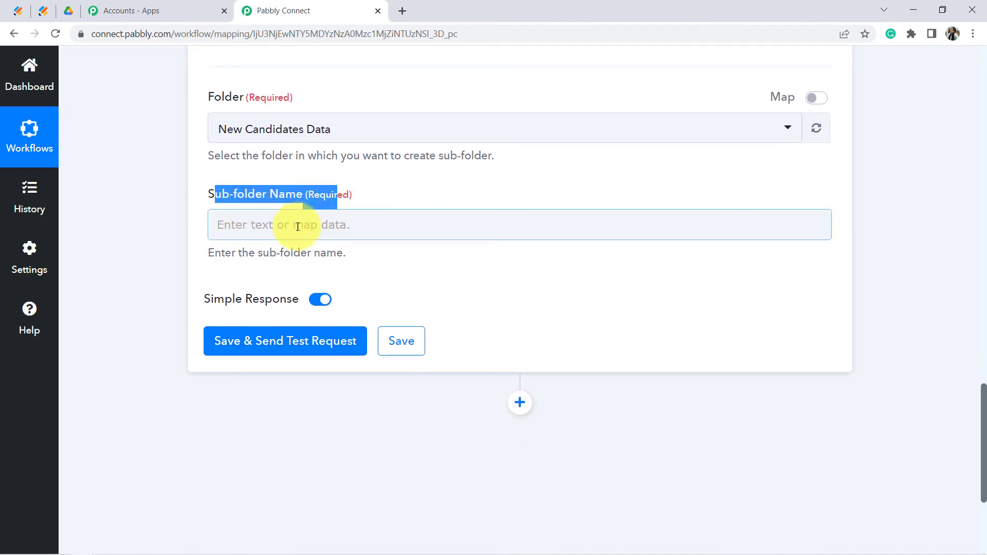
{"action": "left_click", "coordinate": [296, 227]}
{"action": "left_click", "coordinate": [160, 254]}
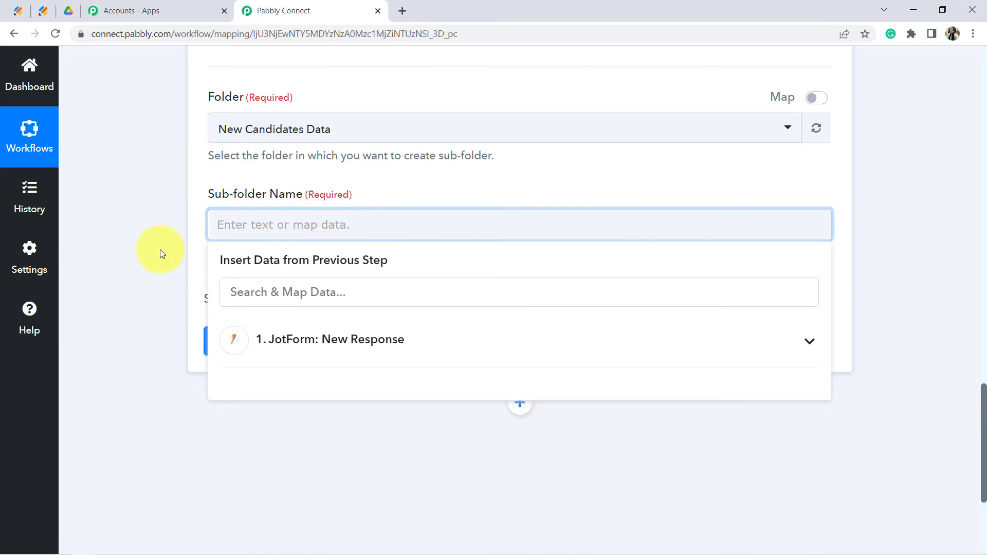
{"action": "left_click_drag", "start_coordinate": [983, 418], "coordinate": [976, 203]}
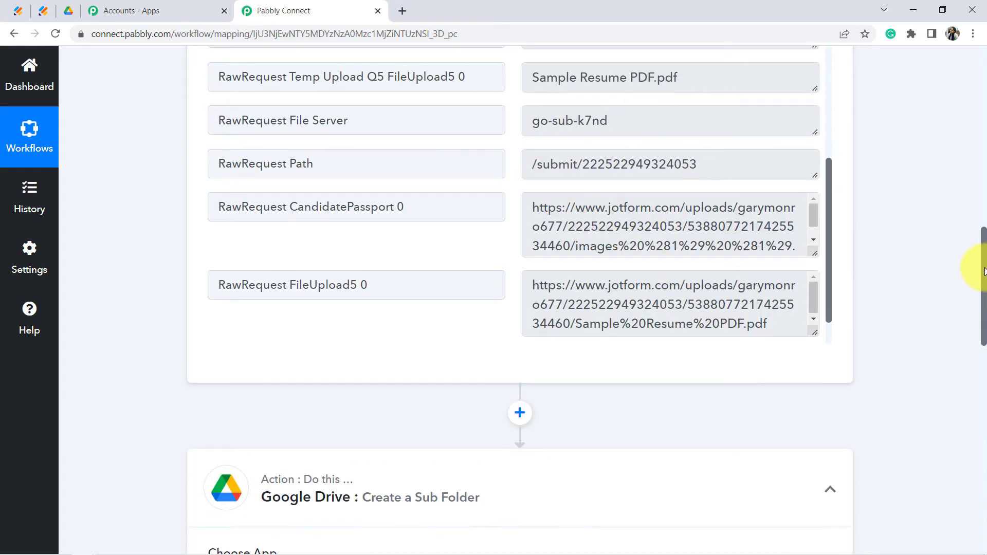
{"action": "left_click_drag", "start_coordinate": [982, 277], "coordinate": [983, 429]}
{"action": "left_click", "coordinate": [330, 262]}
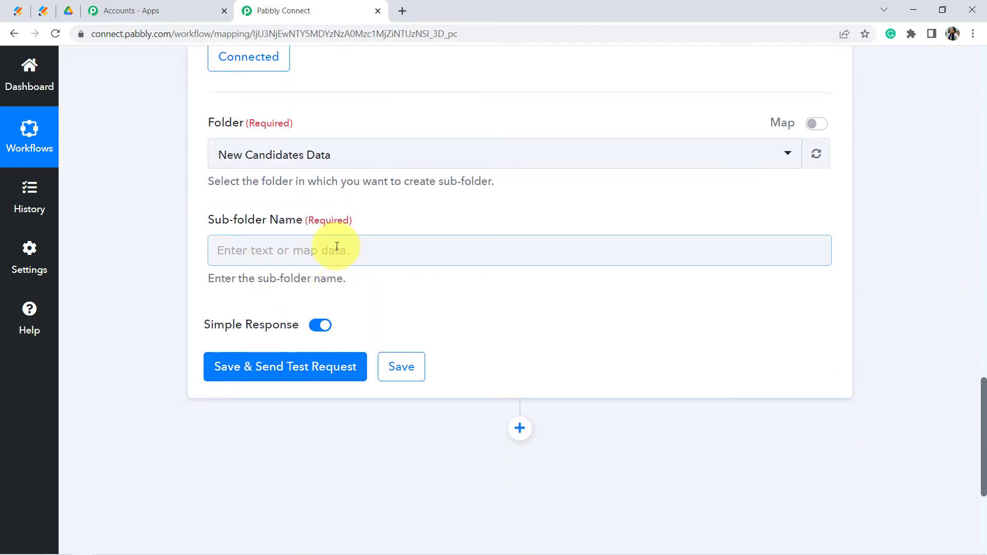
Map the Jotform response's RawRequest Q3 CandidateName First field into the Sub-folder Name
{"action": "left_click", "coordinate": [336, 247]}
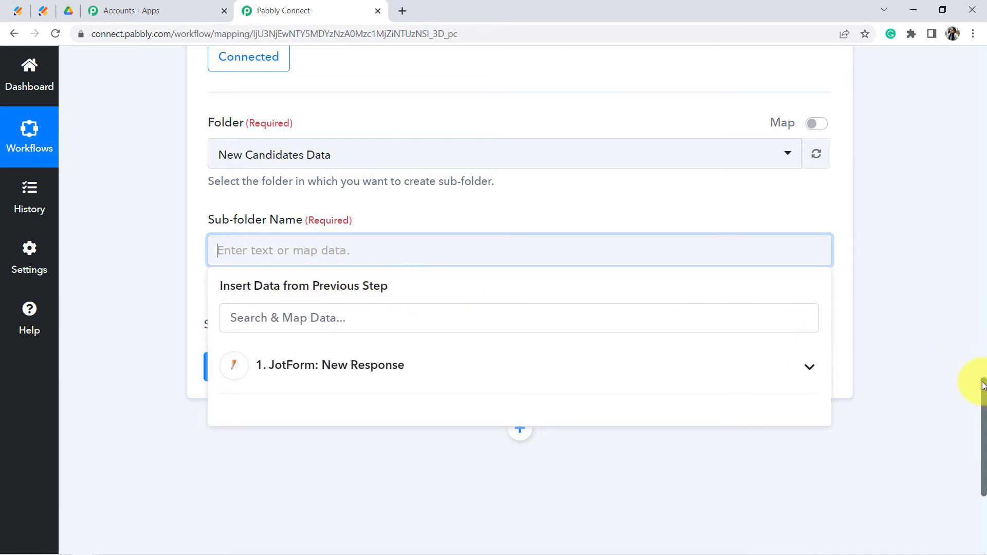
{"action": "left_click_drag", "start_coordinate": [983, 385], "coordinate": [983, 410]}
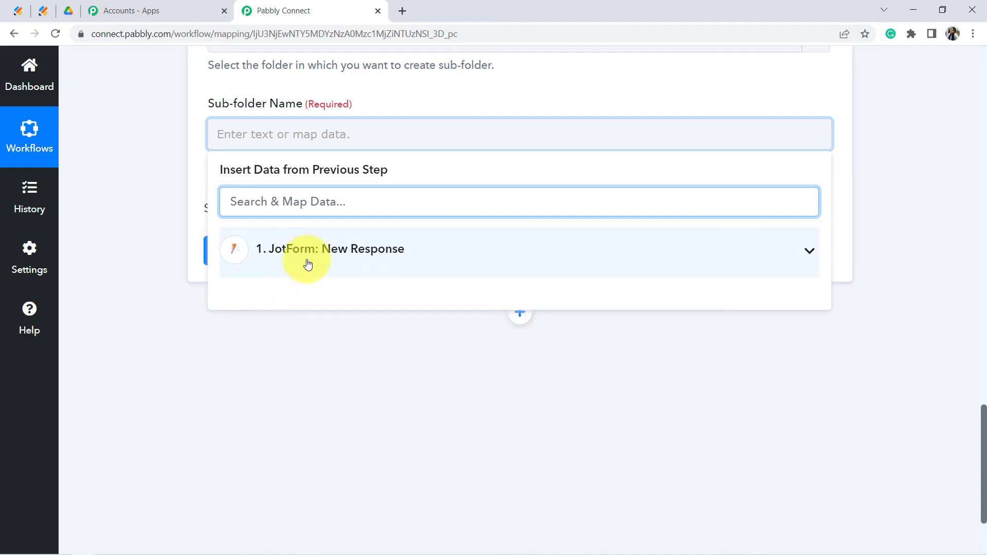
{"action": "left_click", "coordinate": [308, 265]}
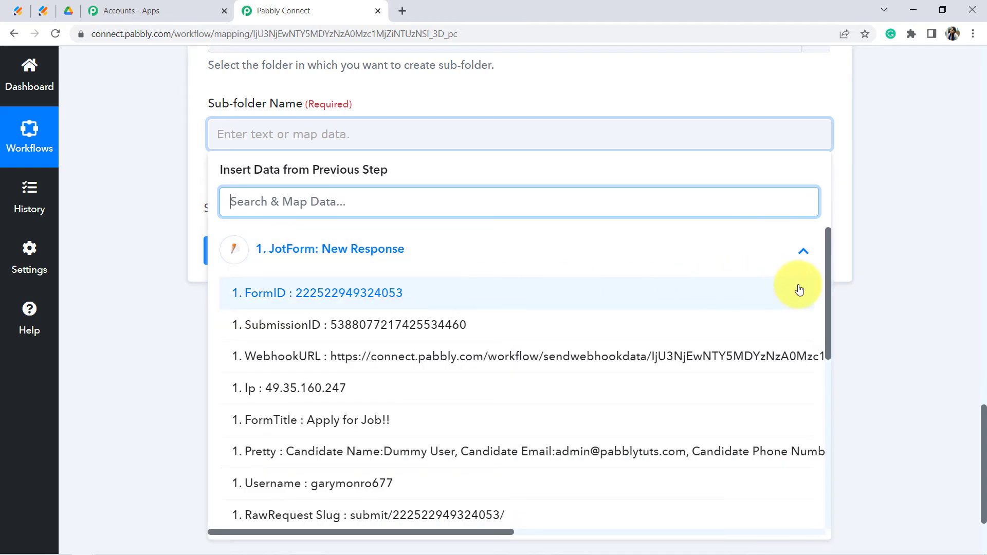
{"action": "left_click_drag", "start_coordinate": [826, 286], "coordinate": [826, 412]}
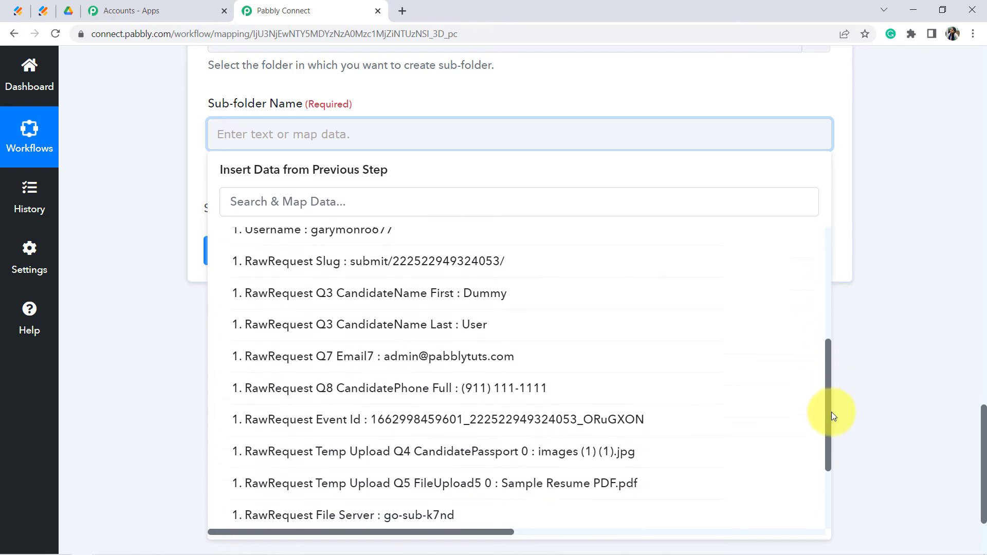
{"action": "left_click", "coordinate": [473, 250]}
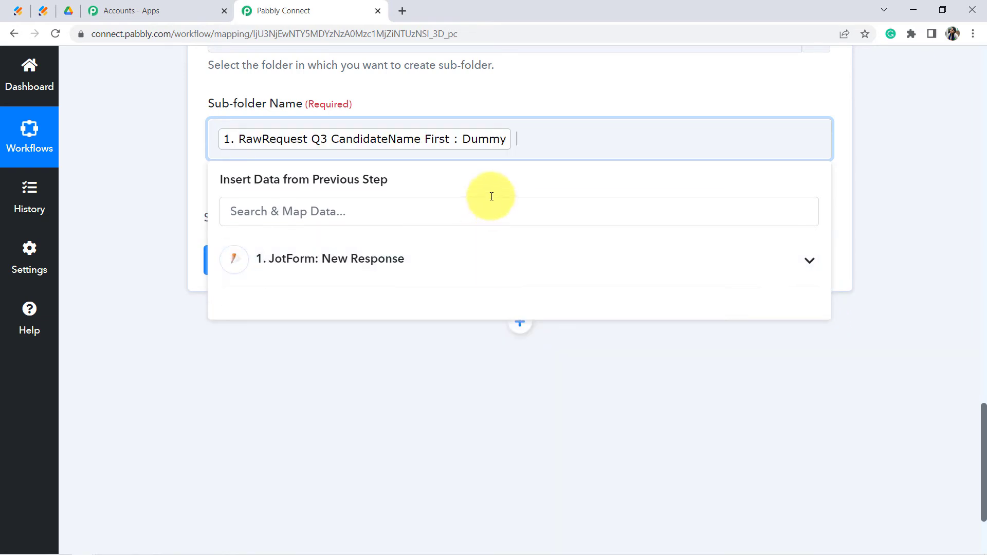
Search the response data for "name" and add the RawRequest Q3 CandidateName Last field to the Sub-folder Name
{"action": "left_click", "coordinate": [382, 214]}
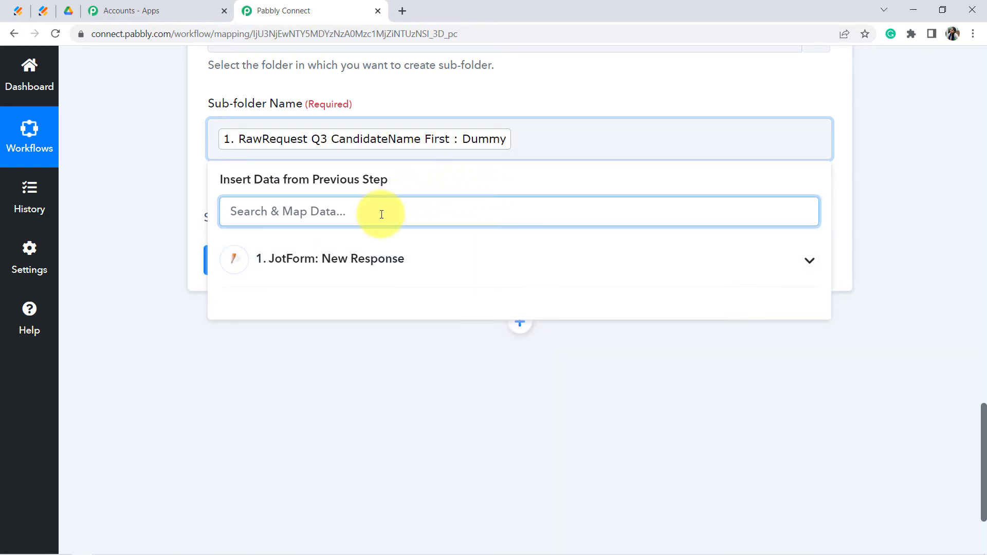
{"action": "type", "text": "n"}
{"action": "key", "text": "BackSpace"}
{"action": "type", "text": "name"}
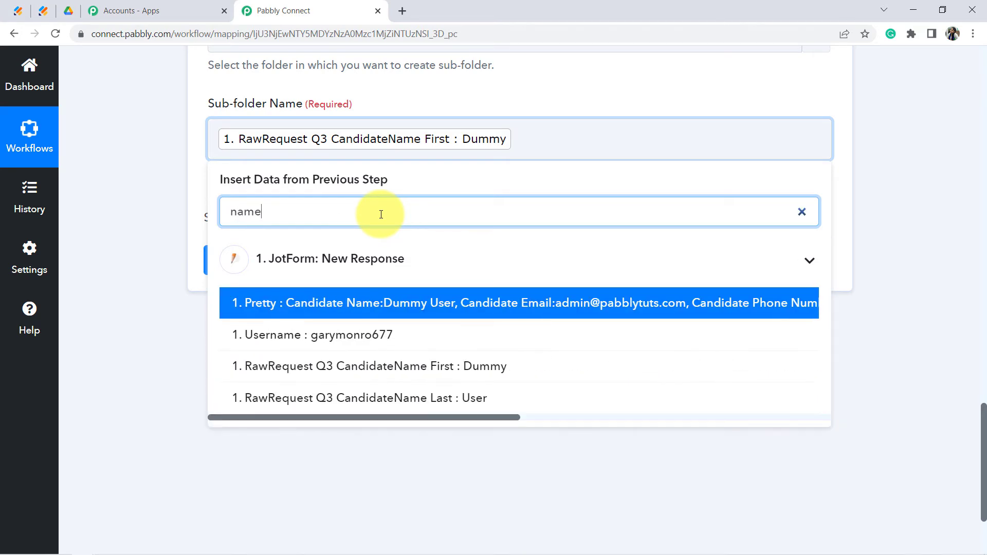
{"action": "left_click", "coordinate": [476, 399]}
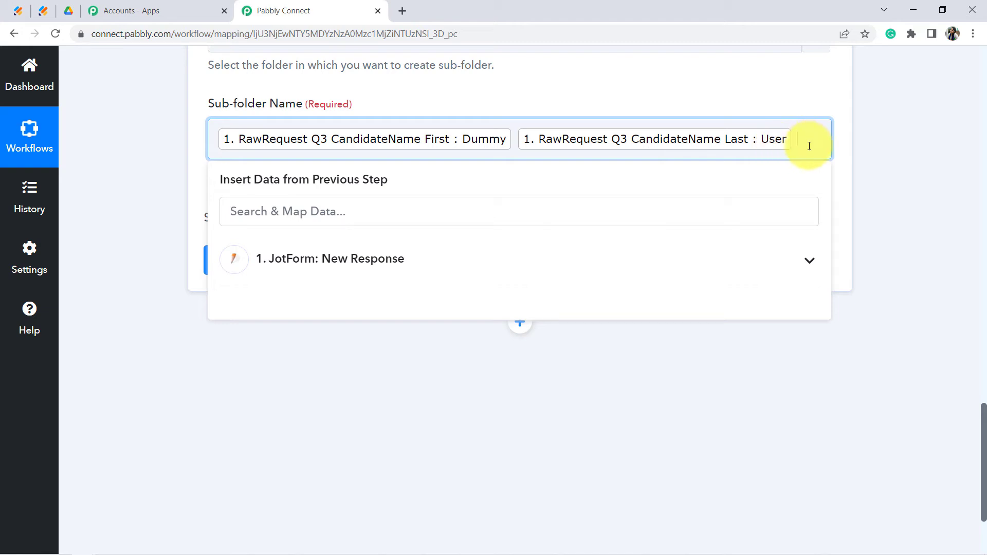
Append the RawRequest Q8 CandidatePhone Full field to the Sub-folder Name, and save and send a test request
{"action": "left_click", "coordinate": [283, 263]}
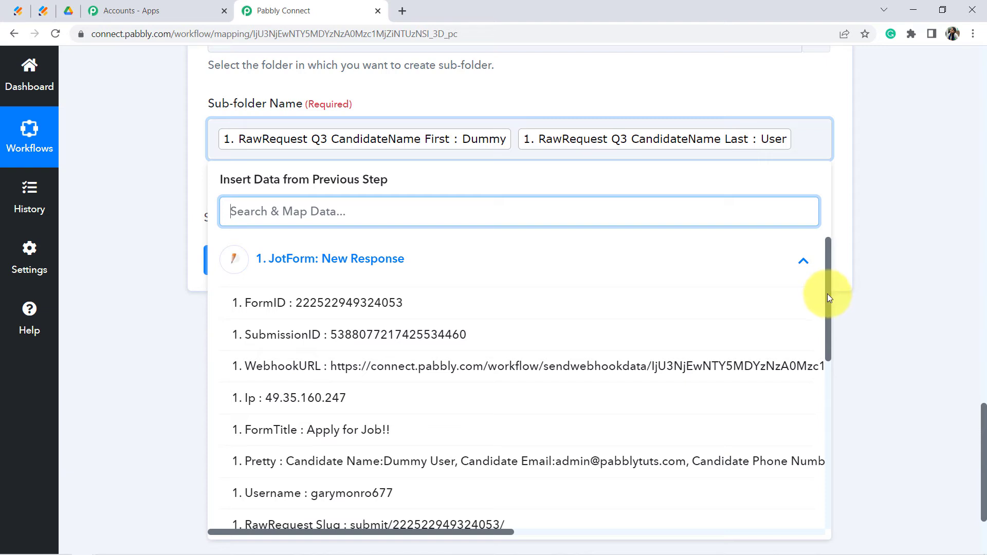
{"action": "left_click_drag", "start_coordinate": [828, 295], "coordinate": [838, 395]}
{"action": "left_click", "coordinate": [546, 407]}
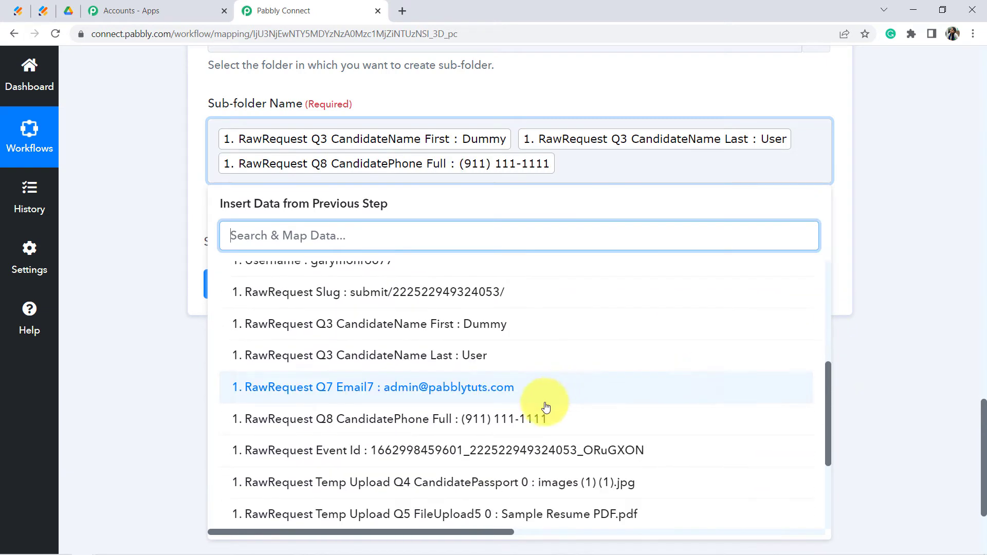
{"action": "left_click", "coordinate": [185, 227]}
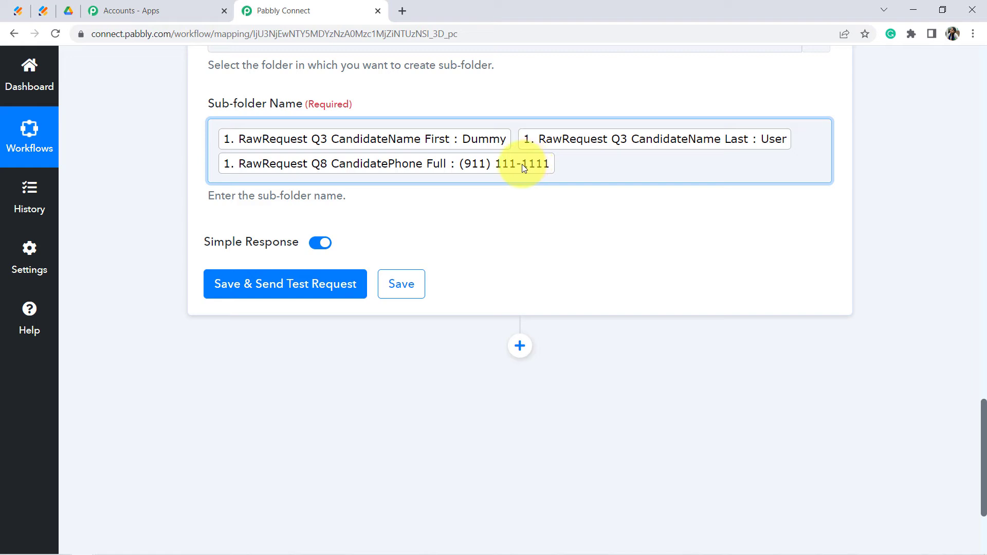
{"action": "left_click", "coordinate": [267, 297]}
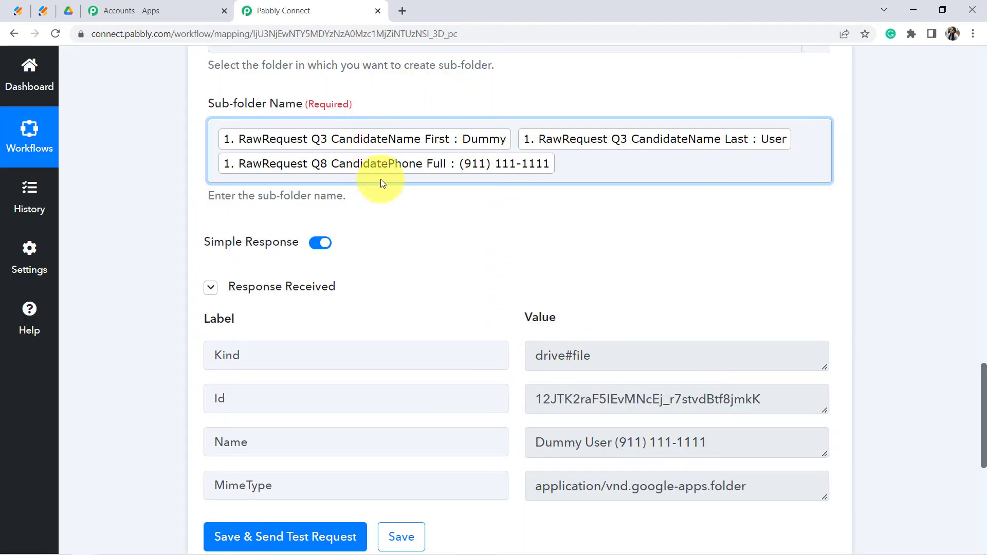
Switch to Google Drive and examine the candidate's new sub folder and its contents inside New Candidates Data
{"action": "left_click", "coordinate": [72, 10]}
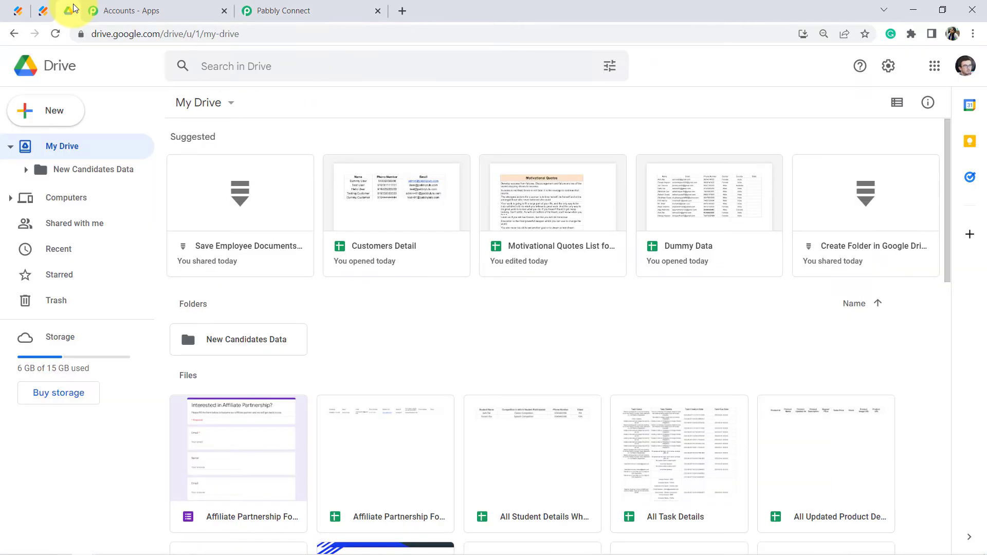
{"action": "double_click", "coordinate": [233, 341]}
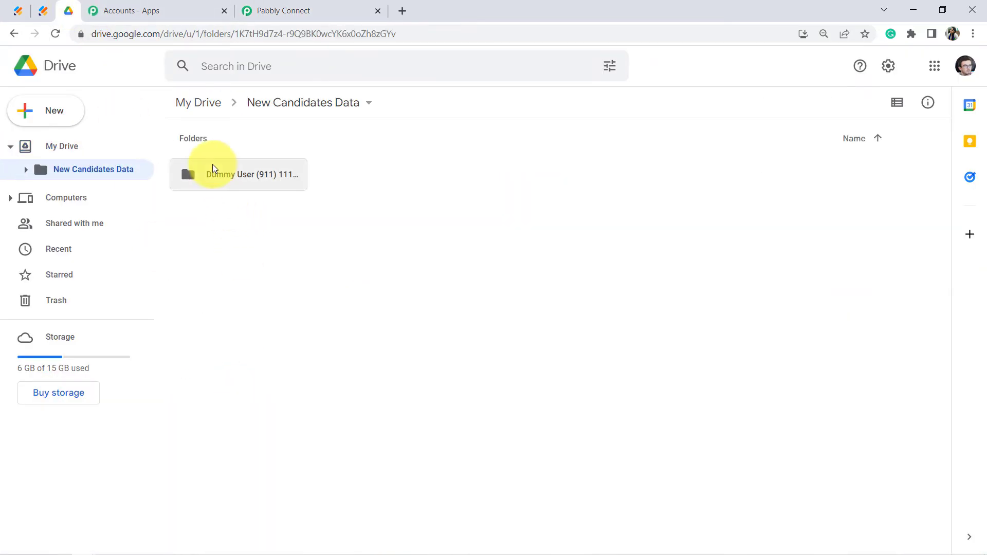
{"action": "double_click", "coordinate": [242, 174]}
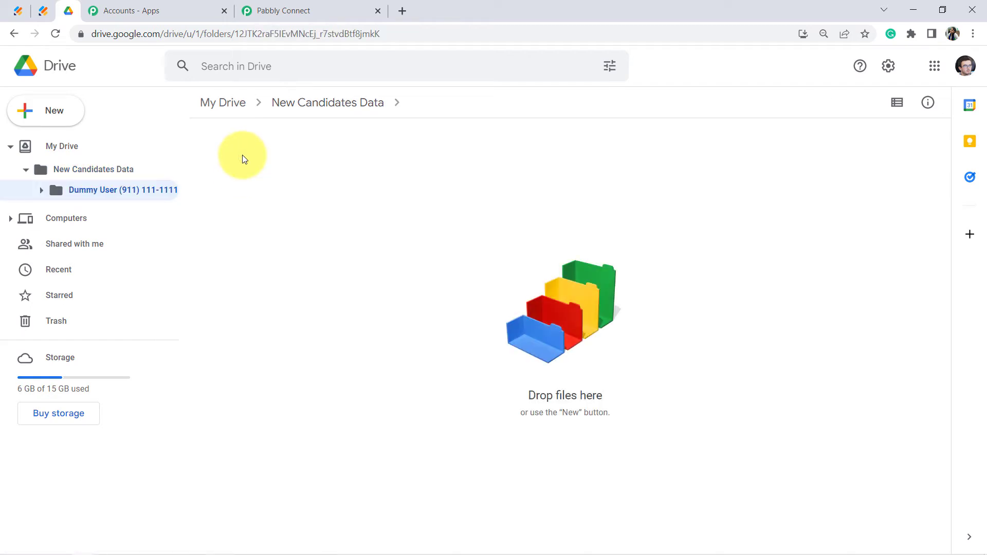
{"action": "left_click", "coordinate": [92, 170]}
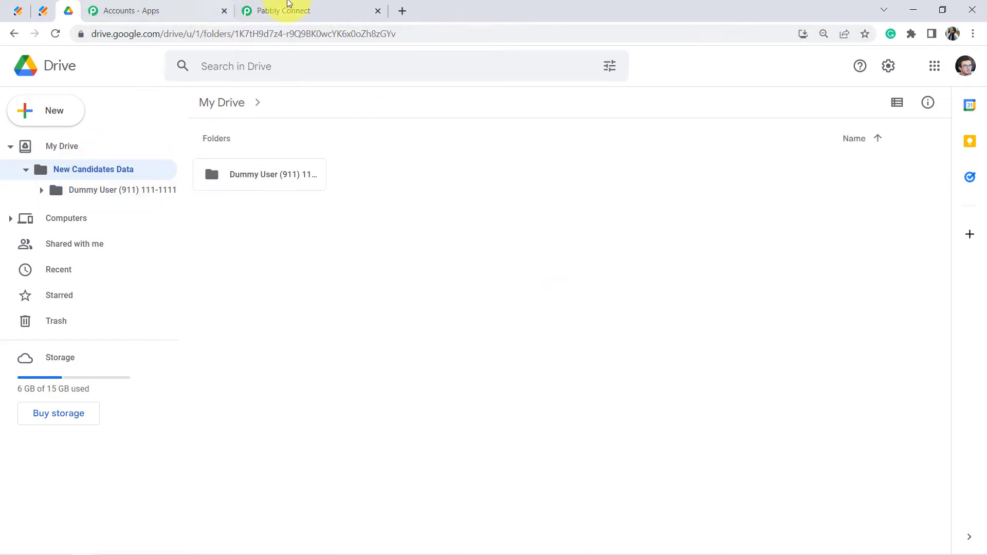
Switch back to Pabbly Connect and add a Google Drive action after the Create a Sub Folder step
{"action": "left_click", "coordinate": [290, 10]}
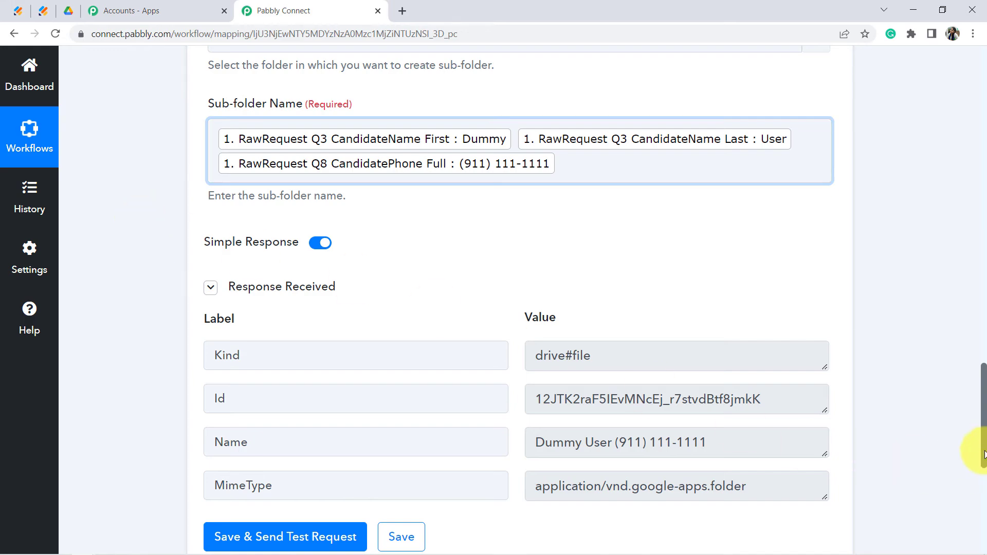
{"action": "left_click_drag", "start_coordinate": [984, 445], "coordinate": [952, 507]}
{"action": "left_click_drag", "start_coordinate": [983, 382], "coordinate": [976, 436]}
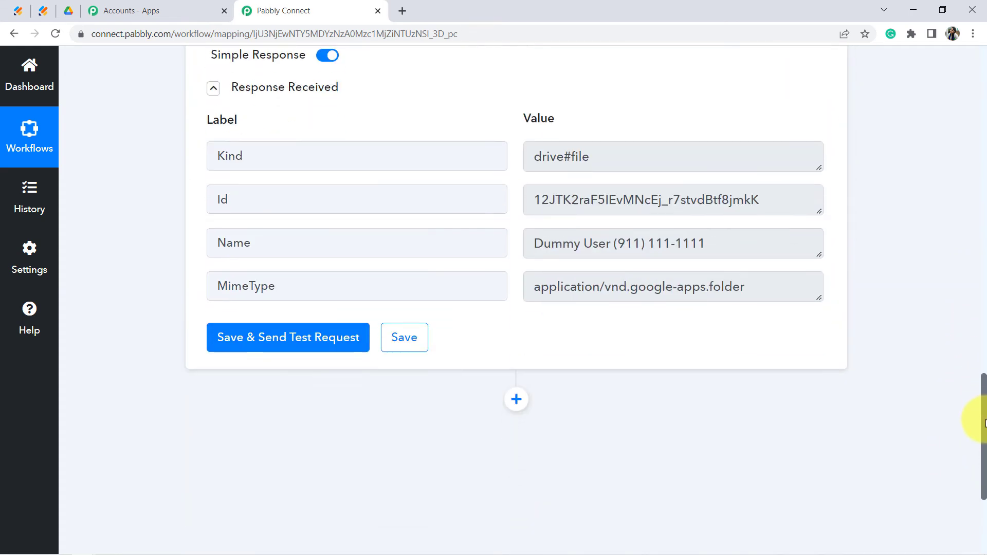
{"action": "left_click", "coordinate": [527, 329]}
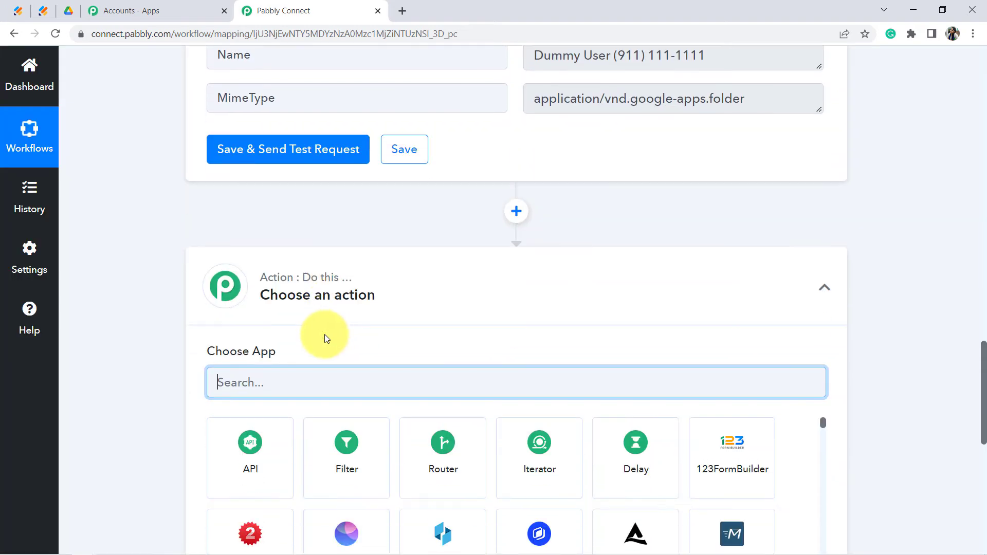
{"action": "type", "text": "google dr"}
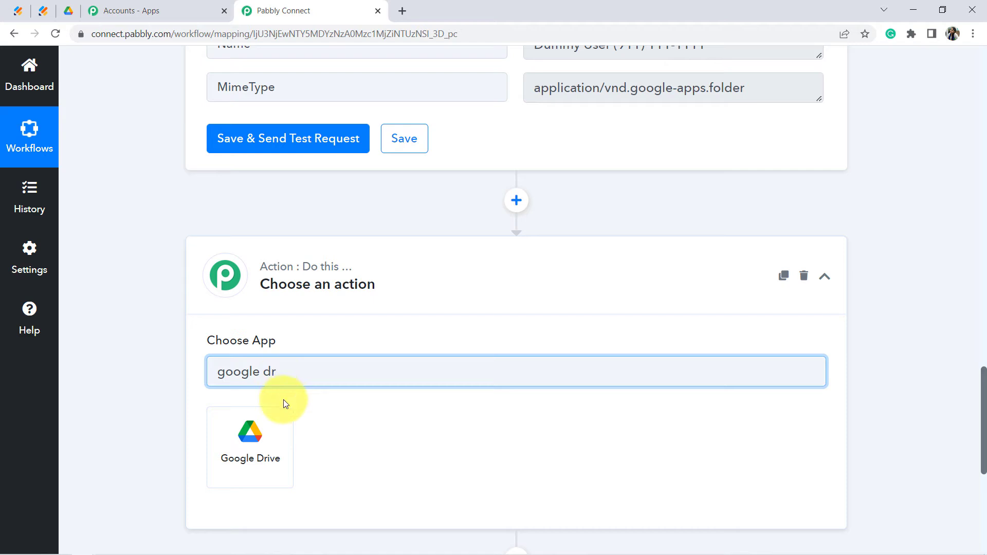
{"action": "left_click", "coordinate": [257, 417]}
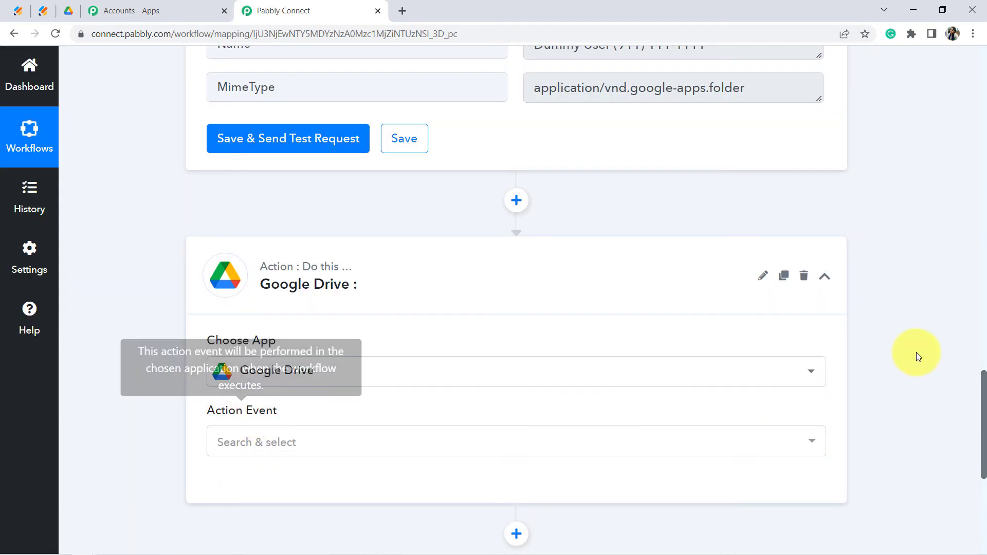
Set the new Google Drive action's event to Upload a File and connect it through the existing Google Drive #279 connection
{"action": "left_click_drag", "start_coordinate": [983, 401], "coordinate": [985, 459]}
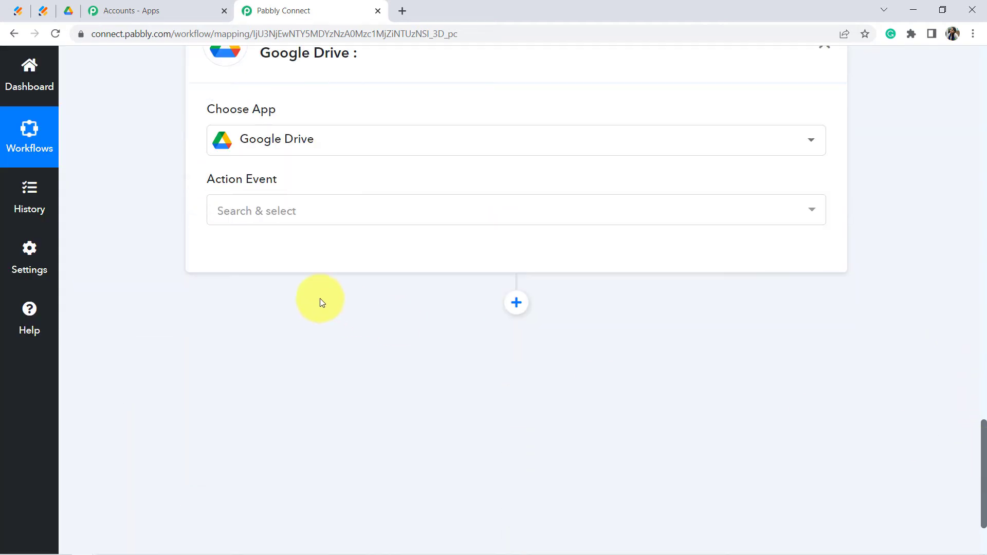
{"action": "left_click", "coordinate": [262, 229]}
{"action": "type", "text": "us"}
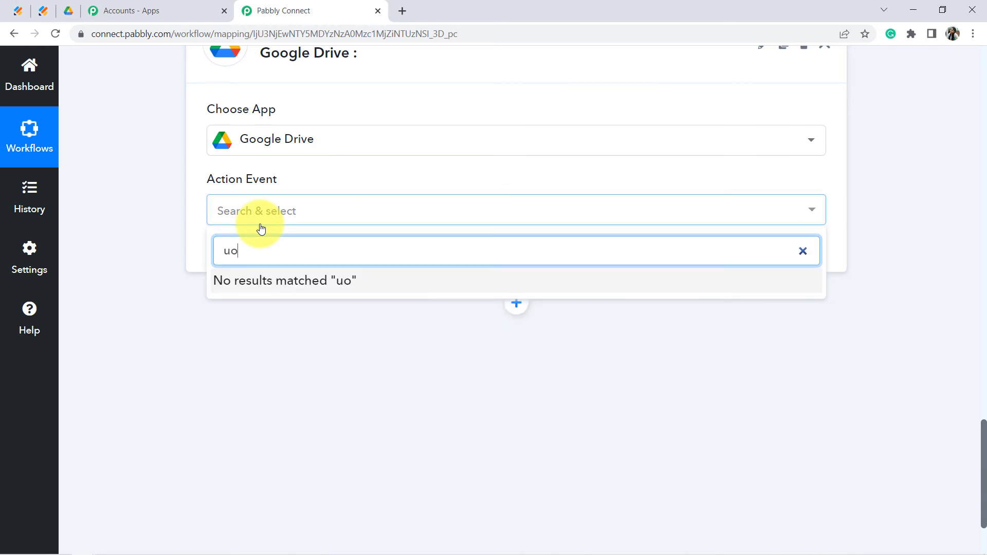
{"action": "key", "text": "BackSpace"}
{"action": "type", "text": "pl"}
{"action": "left_click", "coordinate": [260, 287]}
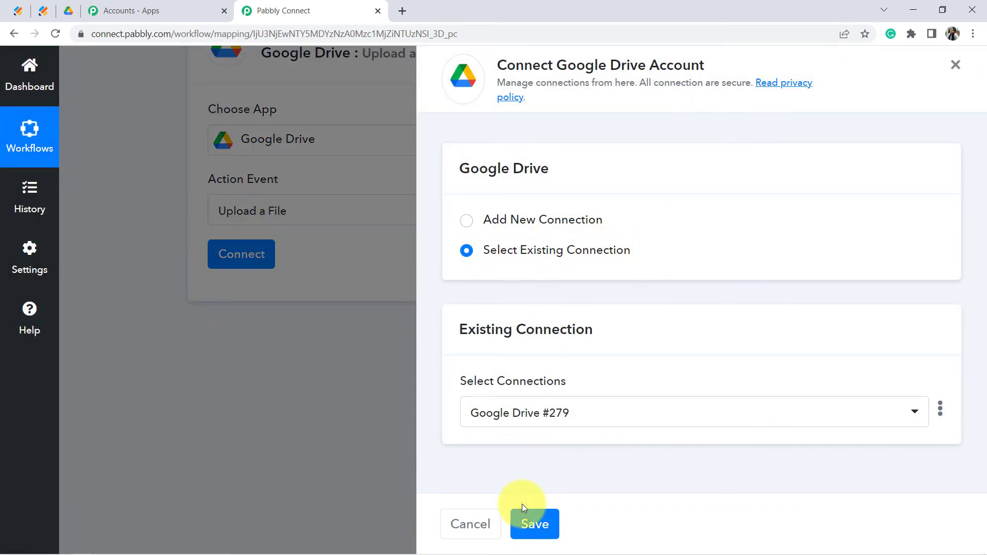
{"action": "left_click", "coordinate": [530, 525]}
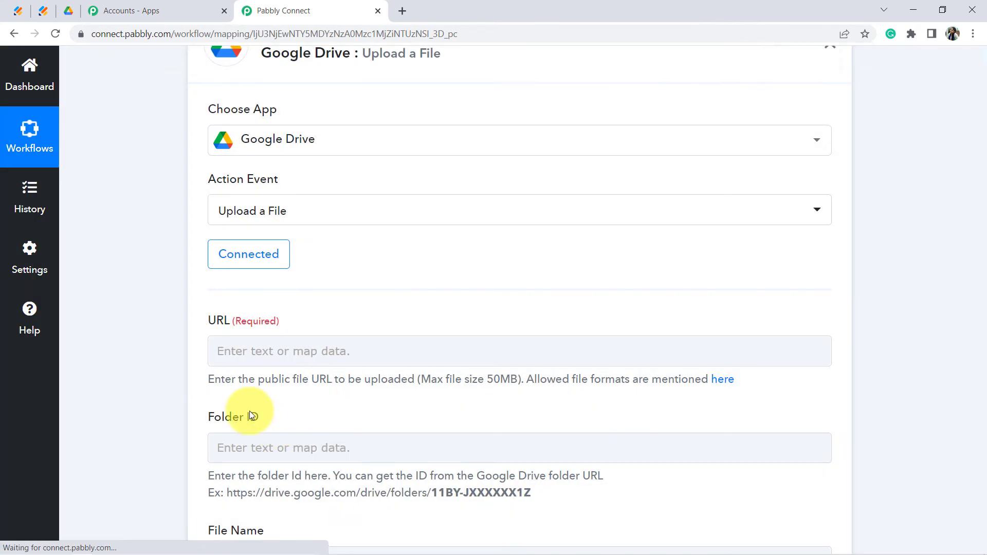
Examine the Upload a File fields and the uploaded file URLs in the Jotform response
{"action": "left_click_drag", "start_coordinate": [983, 406], "coordinate": [979, 434]}
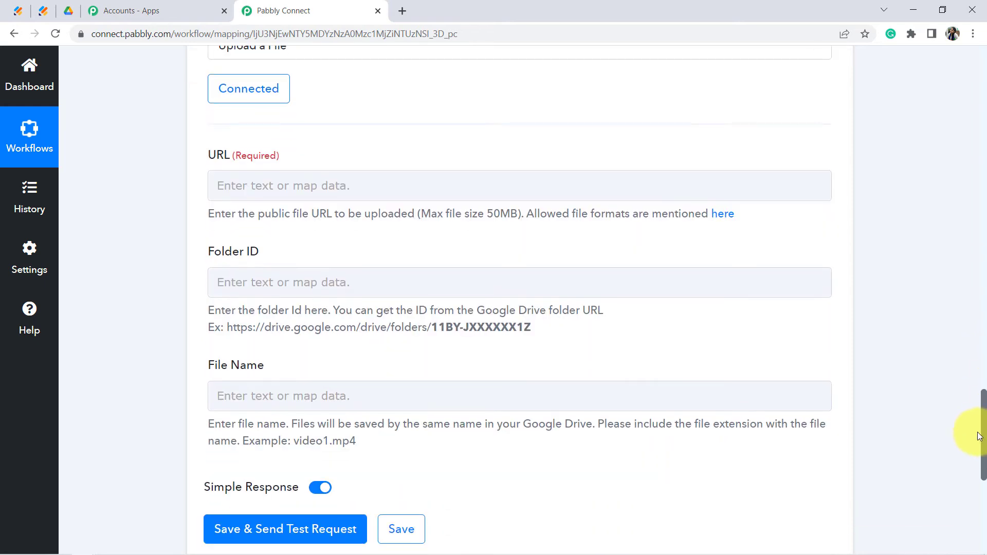
{"action": "left_click_drag", "start_coordinate": [225, 214], "coordinate": [389, 214]}
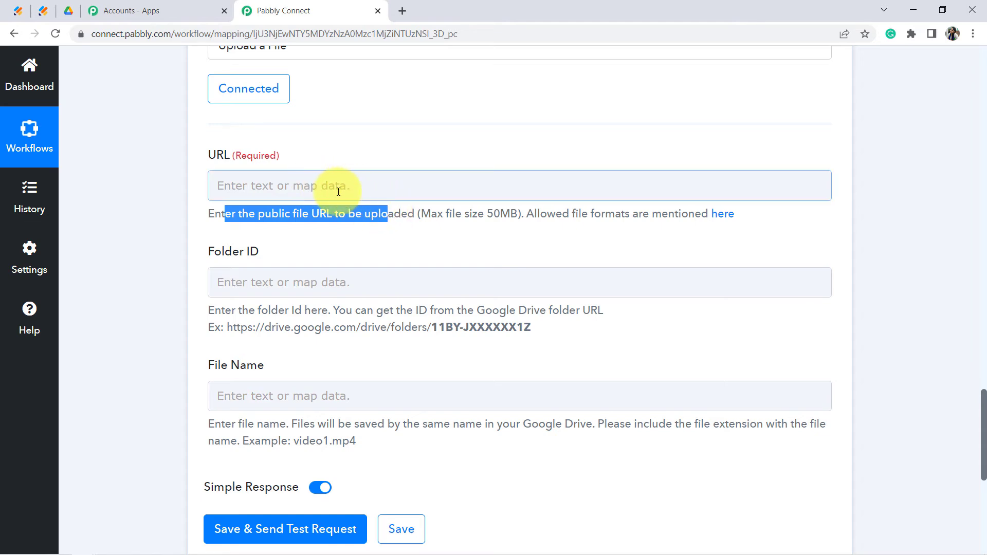
{"action": "left_click_drag", "start_coordinate": [985, 423], "coordinate": [977, 238]}
{"action": "left_click", "coordinate": [287, 432]}
{"action": "scroll", "coordinate": [801, 157], "scroll_direction": "up", "scroll_amount": 3}
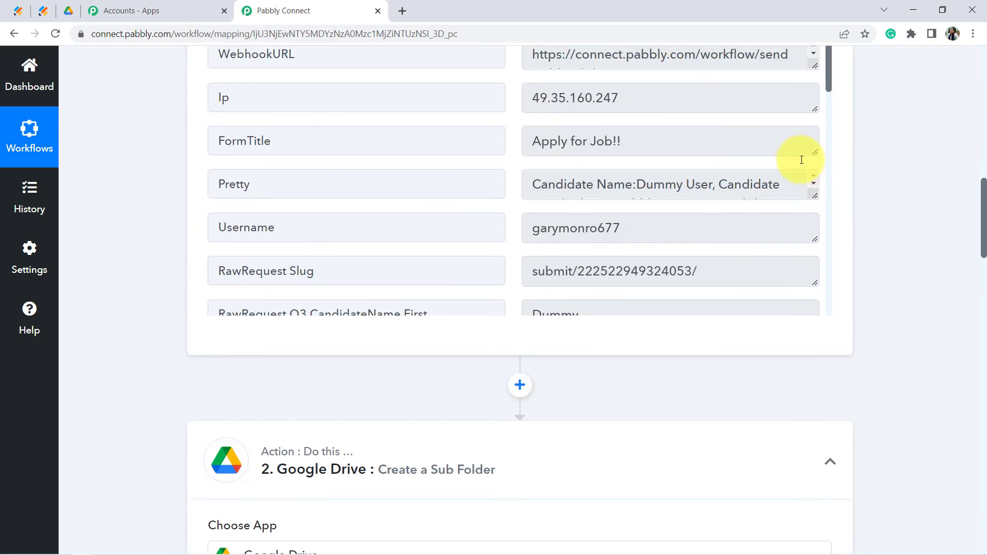
{"action": "scroll", "coordinate": [707, 225], "scroll_direction": "down", "scroll_amount": 8}
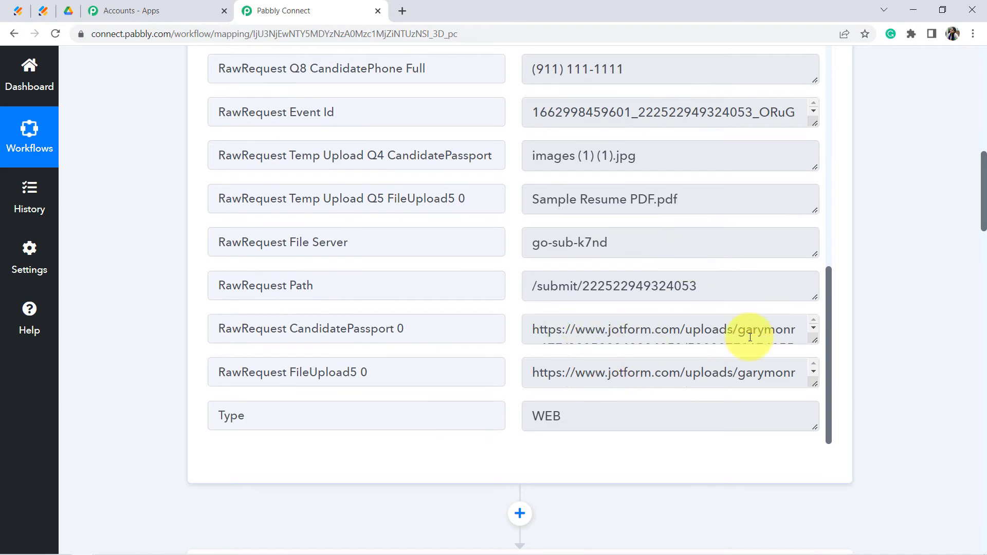
{"action": "left_click_drag", "start_coordinate": [983, 200], "coordinate": [966, 424]}
{"action": "scroll", "coordinate": [964, 432], "scroll_direction": "down", "scroll_amount": 4}
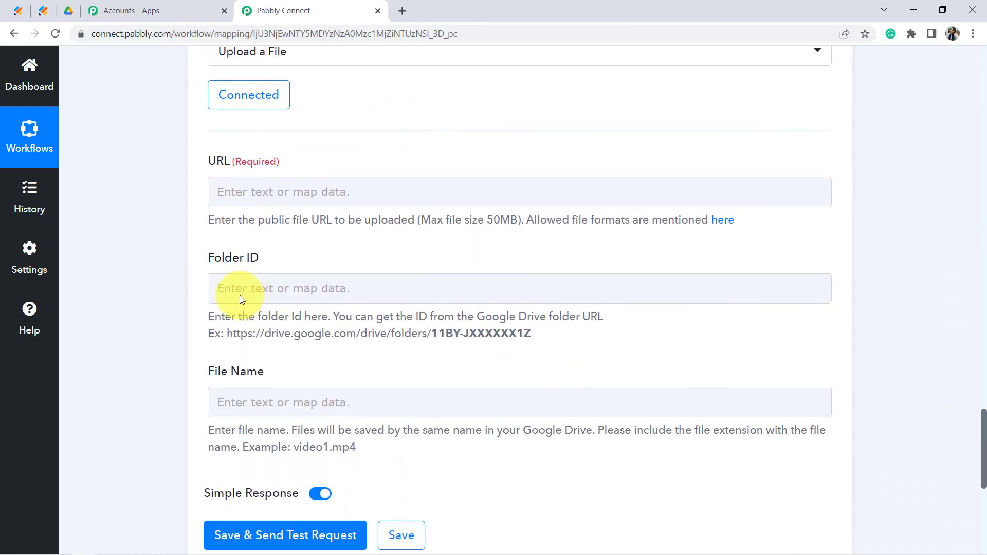
Map the Jotform response's RawRequest CandidatePassport 0 field into the upload action's URL
{"action": "left_click", "coordinate": [249, 192]}
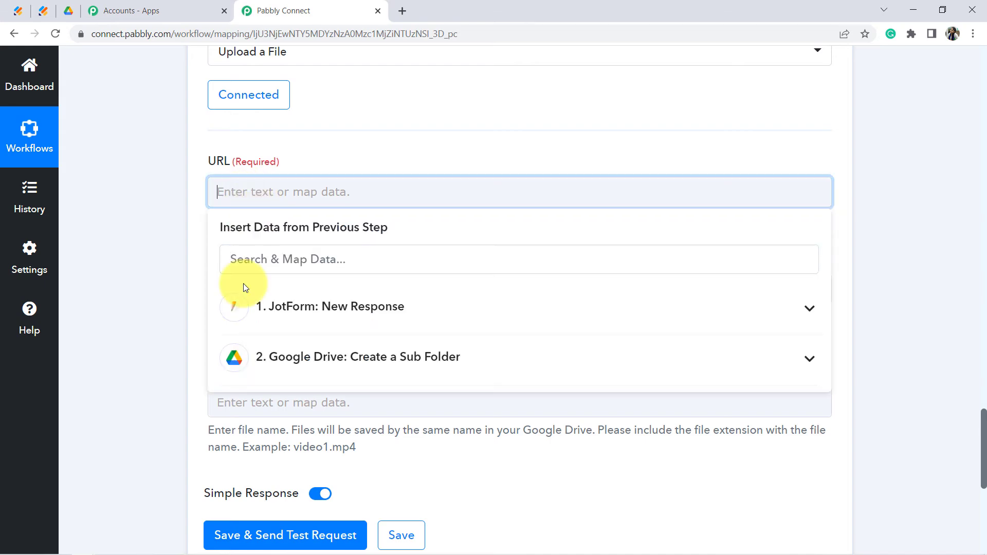
{"action": "left_click", "coordinate": [337, 317]}
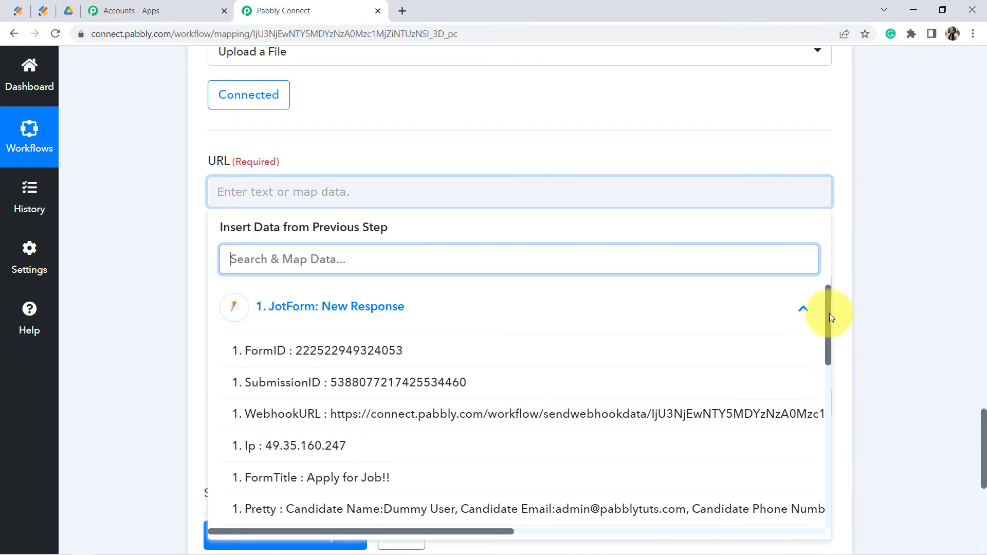
{"action": "left_click_drag", "start_coordinate": [828, 316], "coordinate": [807, 480]}
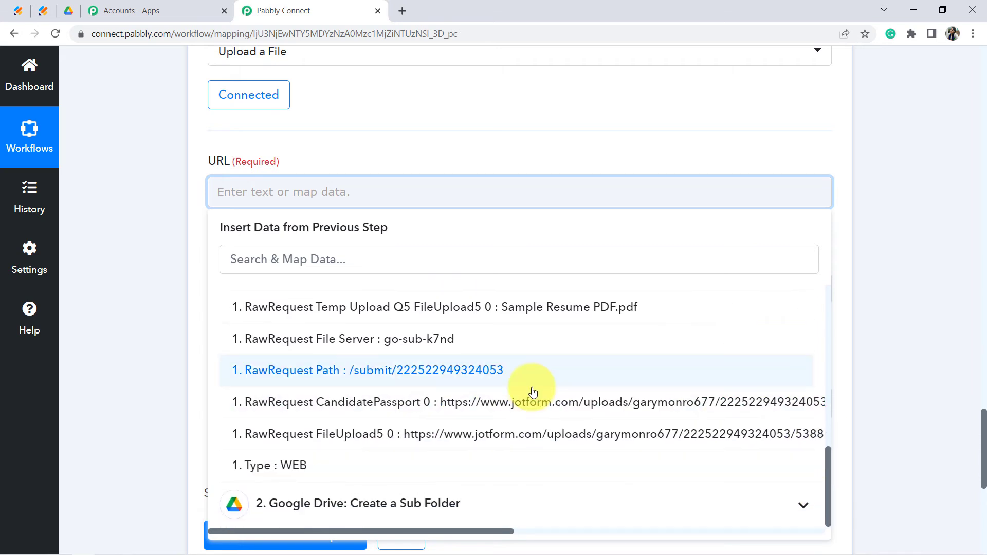
{"action": "left_click", "coordinate": [437, 402]}
{"action": "left_click", "coordinate": [158, 206]}
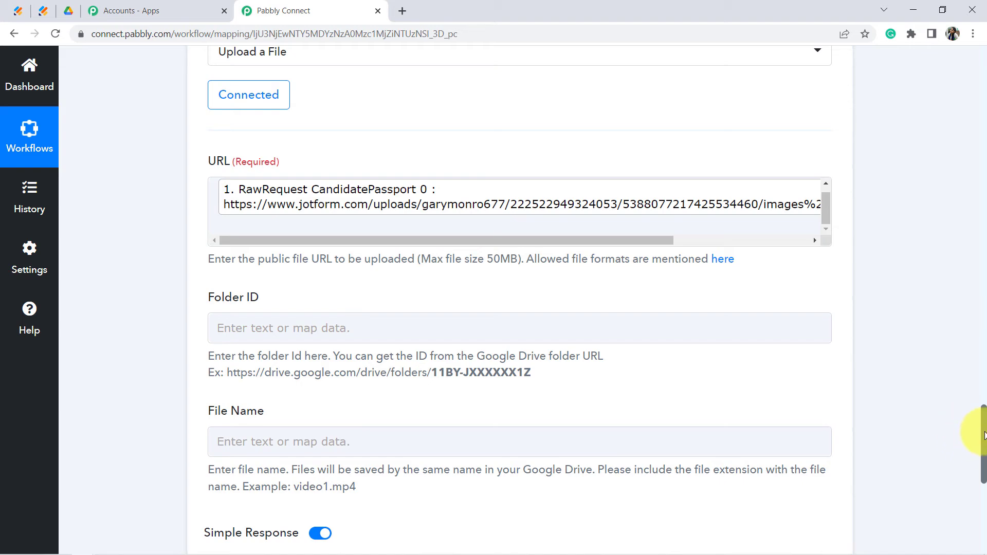
Map the Id from the Create a Sub Folder step into the upload action's Folder ID
{"action": "left_click_drag", "start_coordinate": [984, 434], "coordinate": [985, 451]}
{"action": "left_click", "coordinate": [550, 117]}
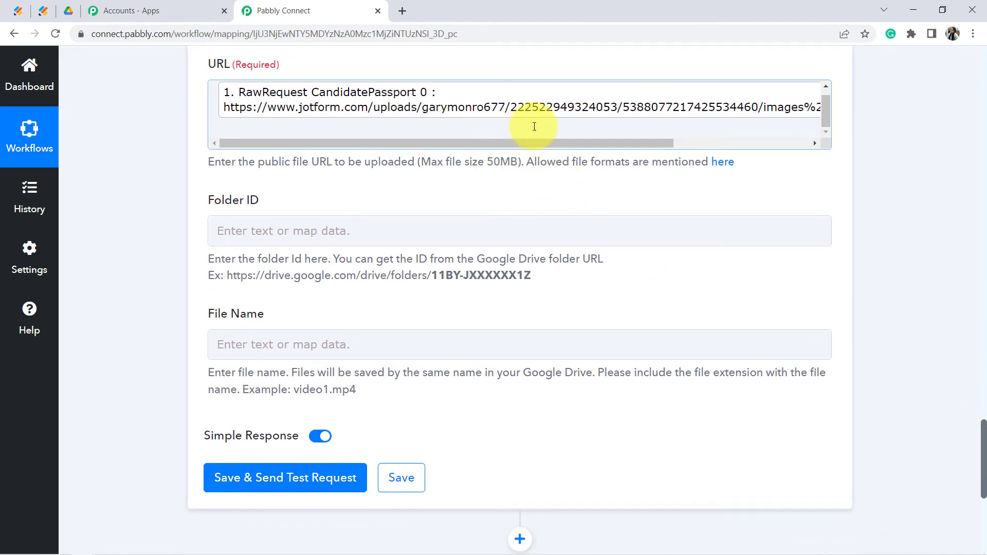
{"action": "left_click", "coordinate": [335, 226]}
{"action": "left_click", "coordinate": [321, 231]}
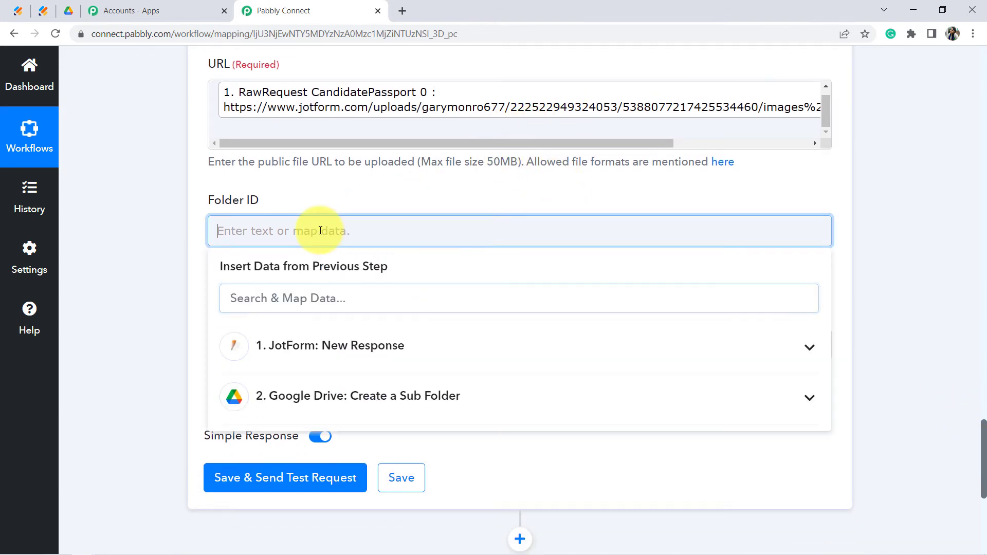
{"action": "left_click", "coordinate": [417, 395]}
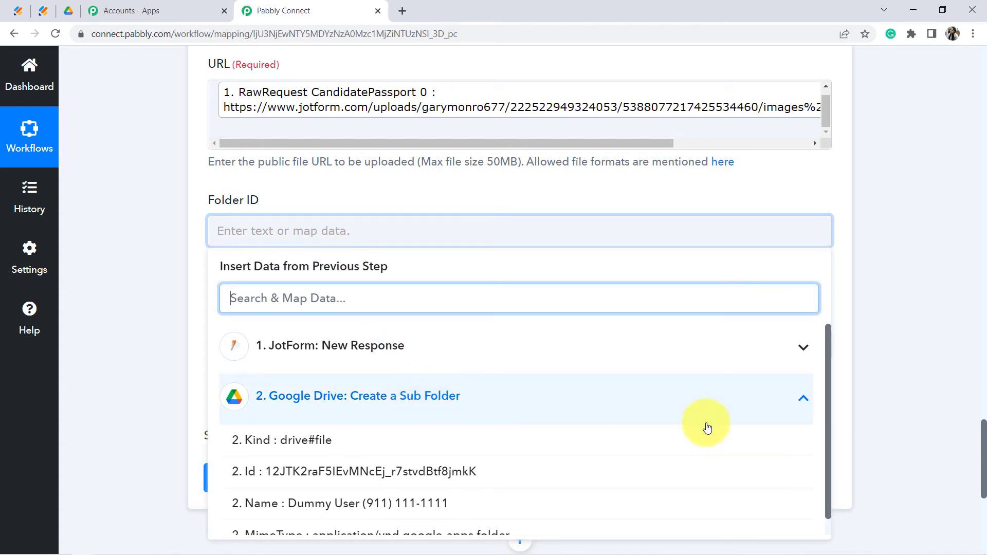
{"action": "left_click_drag", "start_coordinate": [827, 387], "coordinate": [823, 442]}
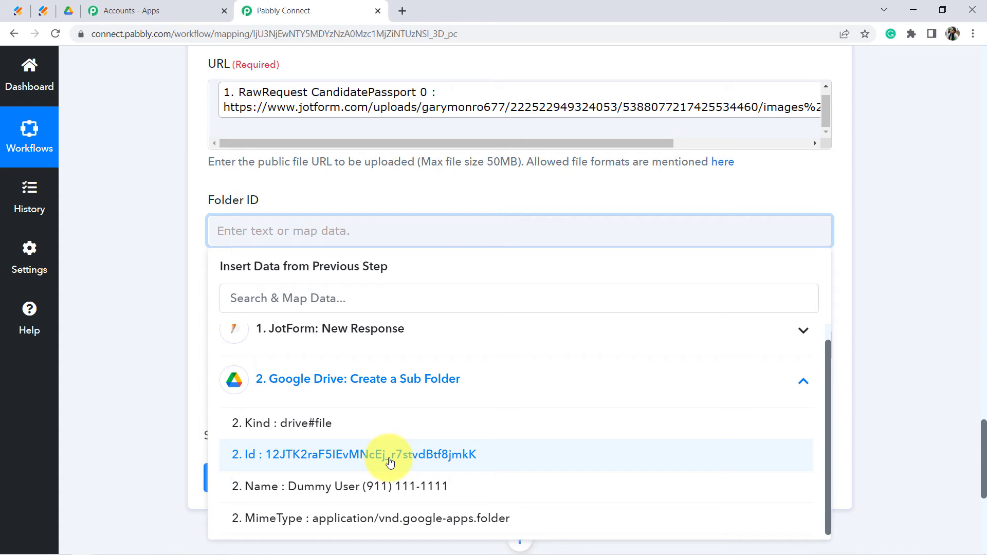
{"action": "left_click", "coordinate": [352, 460]}
{"action": "left_click", "coordinate": [153, 348]}
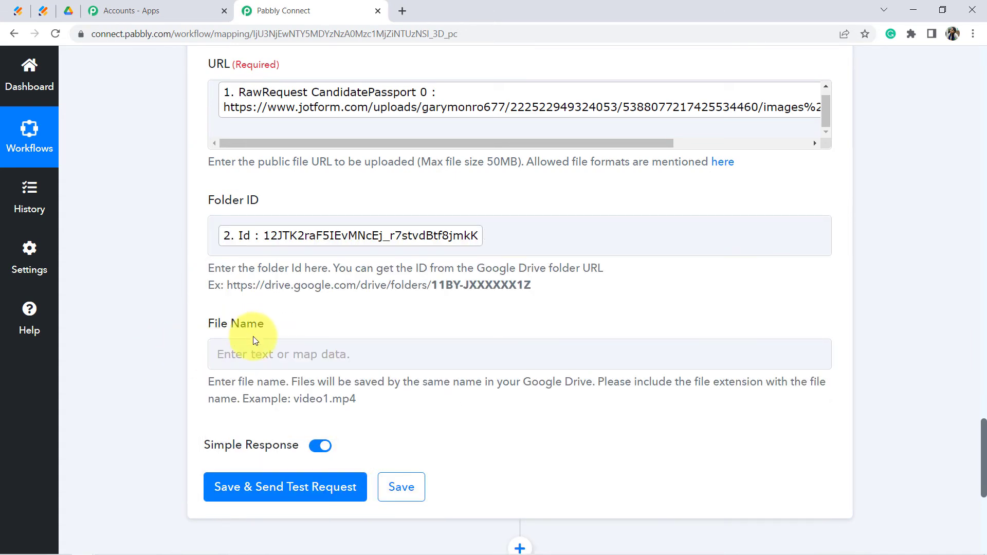
Enter "Photo of Candidate -" as the File Name, followed by the mapped RawRequest Q3 CandidateName First field
{"action": "left_click_drag", "start_coordinate": [984, 435], "coordinate": [983, 438]}
{"action": "left_click", "coordinate": [280, 325]}
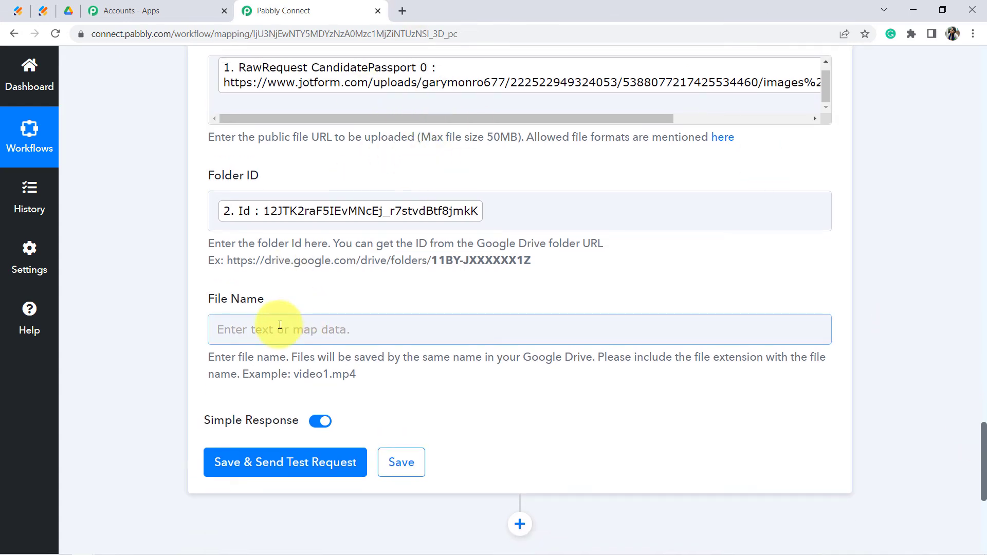
{"action": "left_click", "coordinate": [275, 330]}
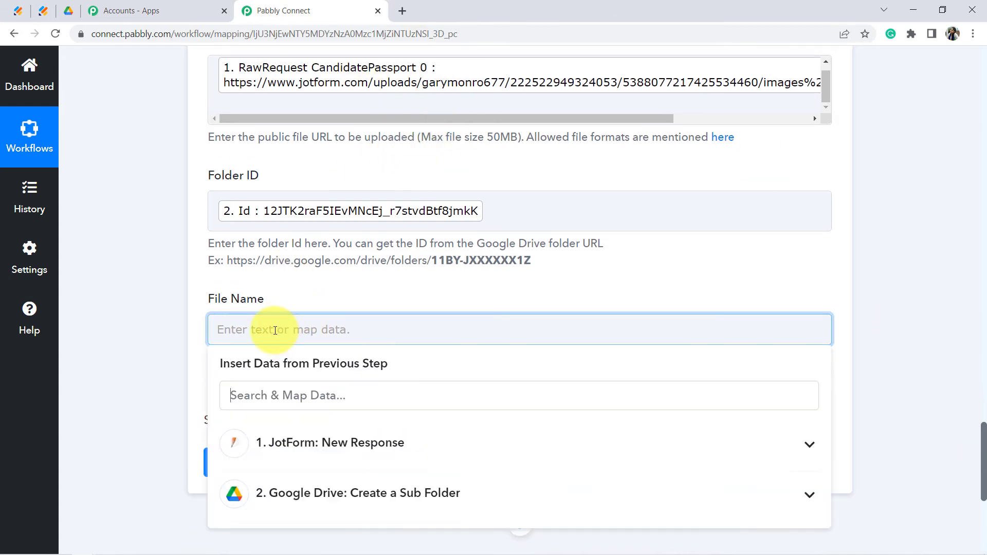
{"action": "scroll", "coordinate": [328, 278], "scroll_direction": "down", "scroll_amount": 1}
{"action": "left_click", "coordinate": [328, 278]}
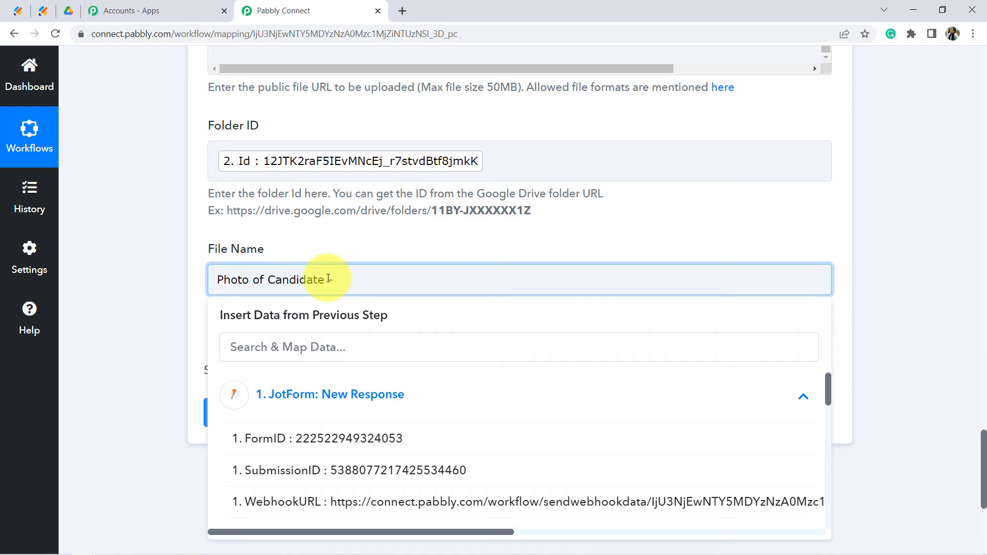
{"action": "type", "text": "-"}
{"action": "left_click", "coordinate": [323, 349]}
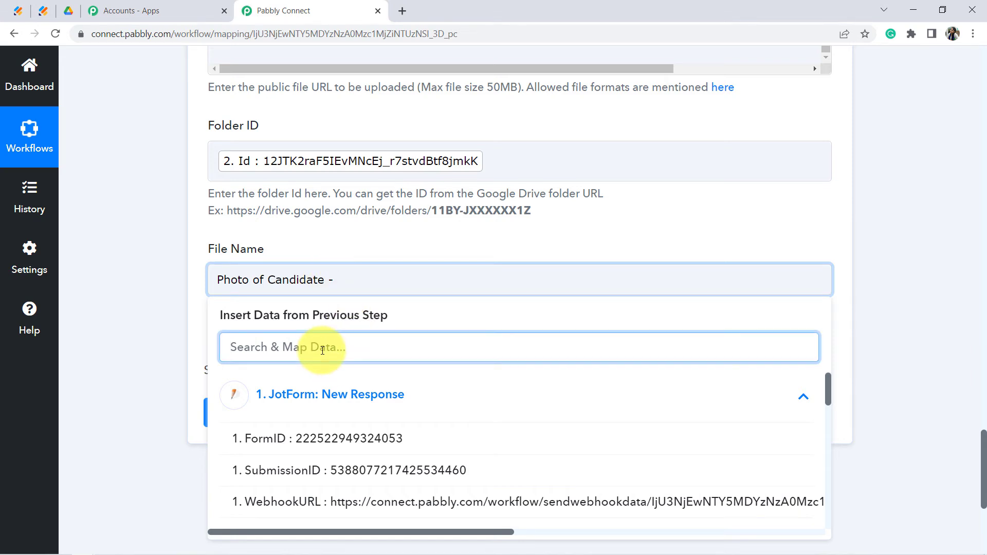
{"action": "type", "text": "name"}
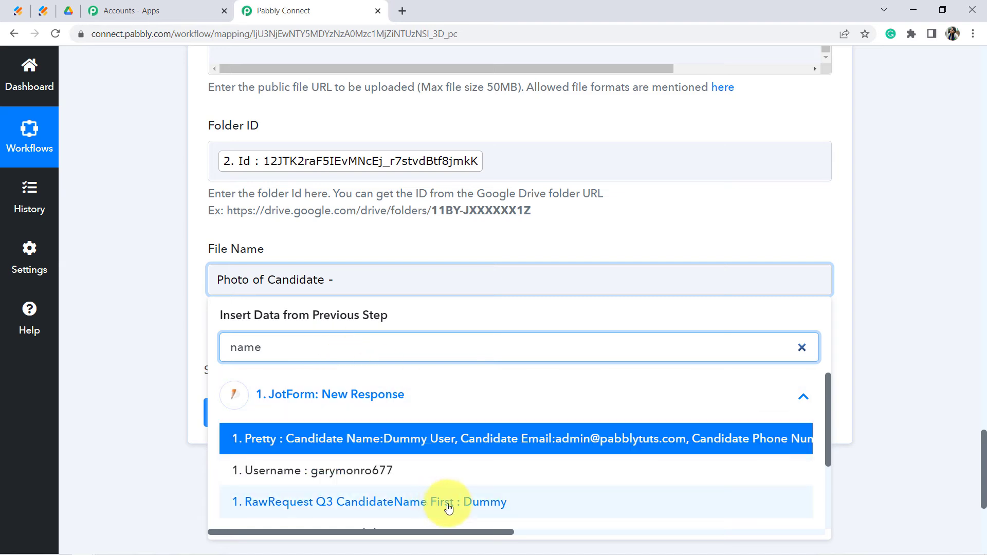
{"action": "left_click", "coordinate": [451, 491]}
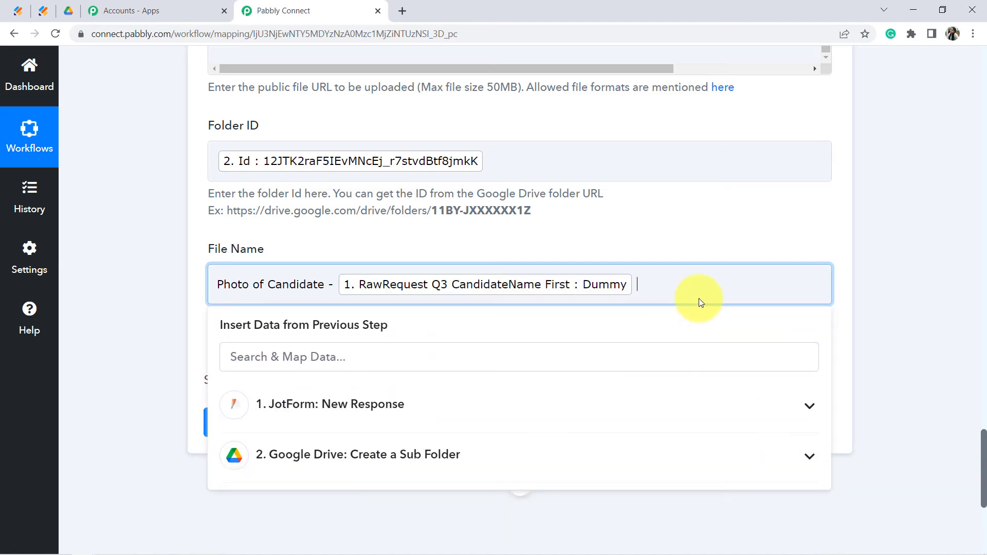
Append the RawRequest Q3 CandidateName Last field to the File Name, and save and send a test request
{"action": "type", "text": "u"}
{"action": "key", "text": "BackSpace"}
{"action": "type", "text": "name"}
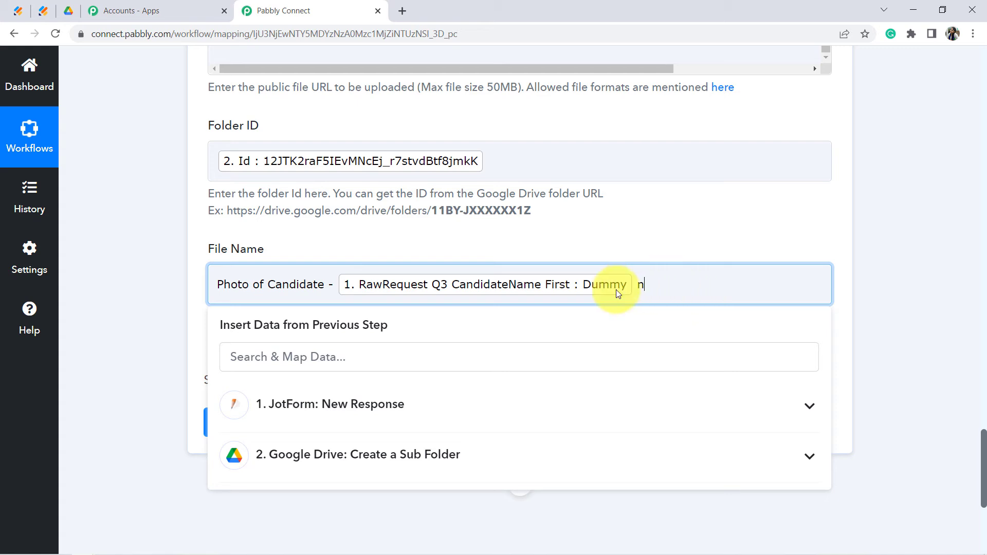
{"action": "key", "text": "BackSpace"}
{"action": "left_click", "coordinate": [303, 357]}
{"action": "type", "text": "name"}
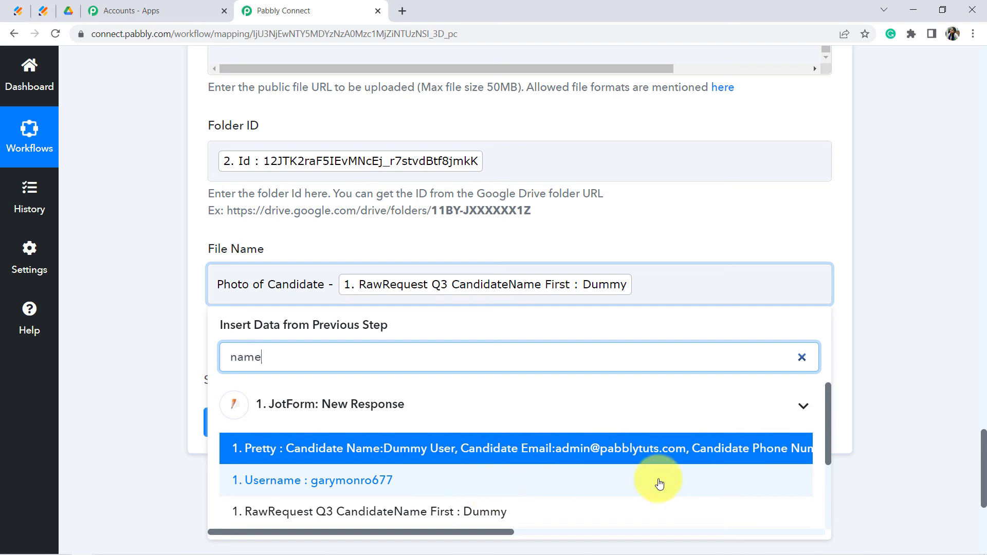
{"action": "left_click_drag", "start_coordinate": [829, 439], "coordinate": [709, 494]}
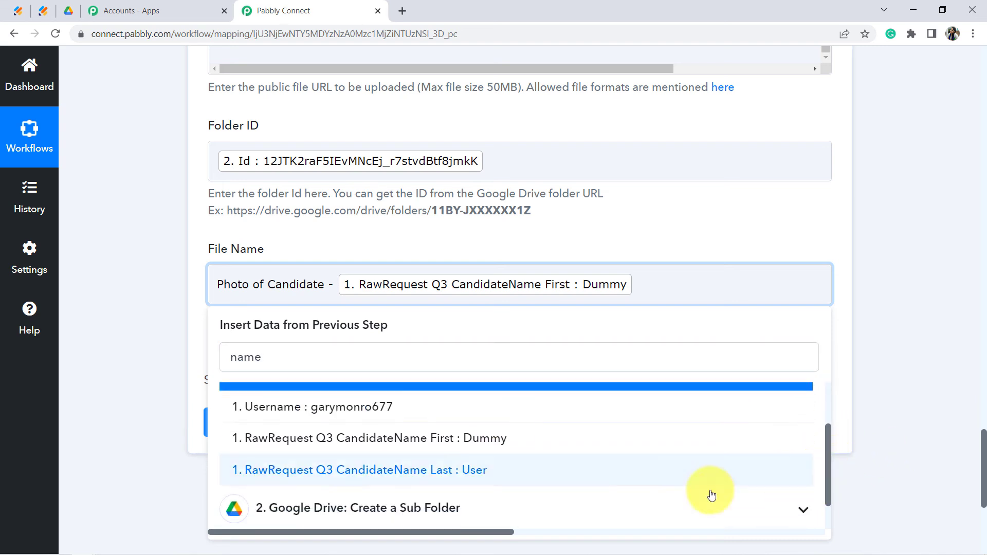
{"action": "left_click", "coordinate": [396, 476]}
{"action": "left_click", "coordinate": [284, 322]}
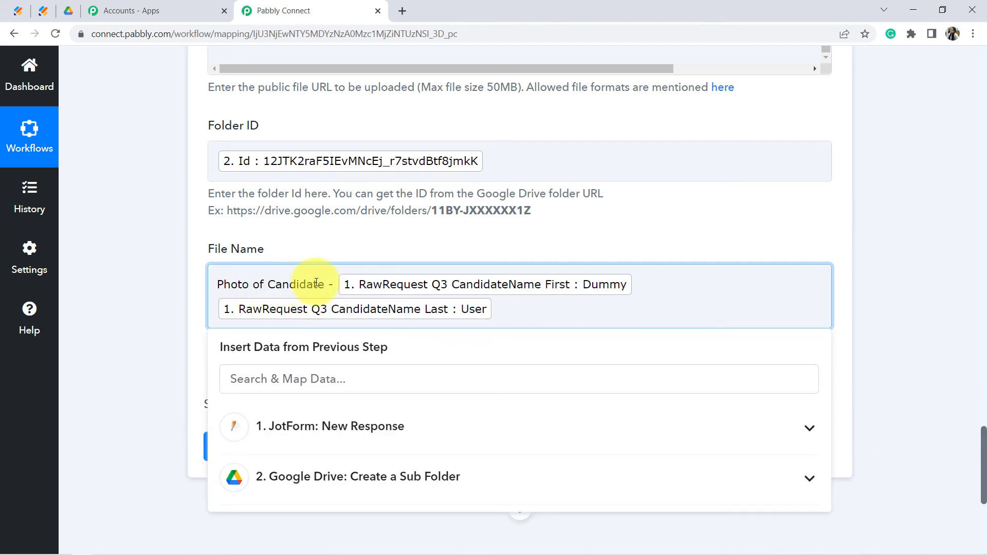
{"action": "left_click", "coordinate": [165, 280]}
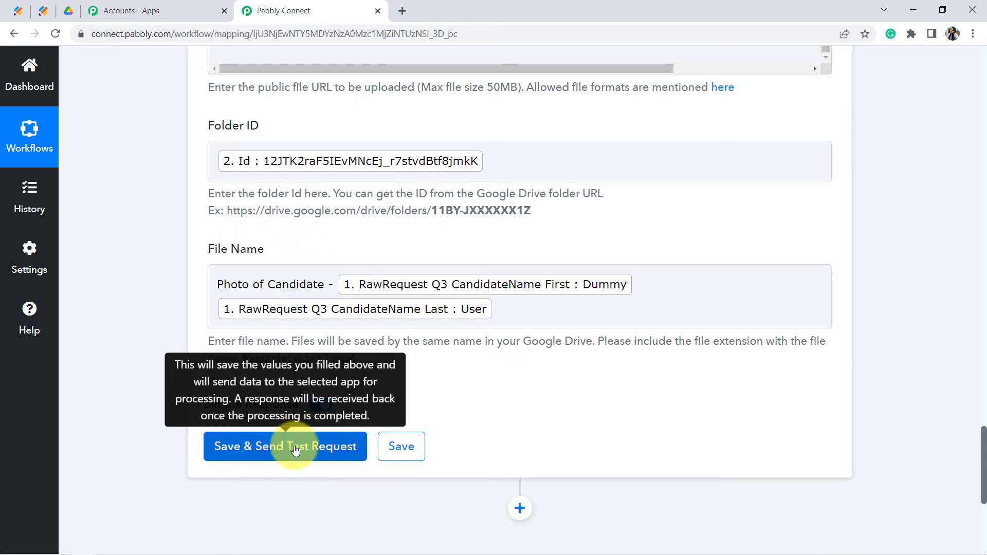
{"action": "left_click", "coordinate": [291, 450]}
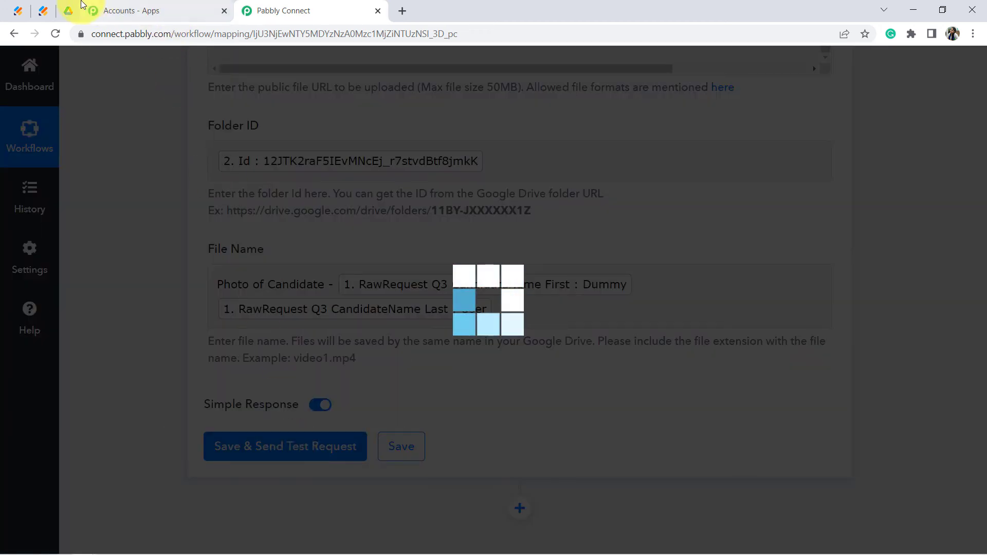
Switch to Google Drive, open the candidate's sub folder to check the uploaded photo, and return to Pabbly Connect
{"action": "left_click", "coordinate": [69, 11]}
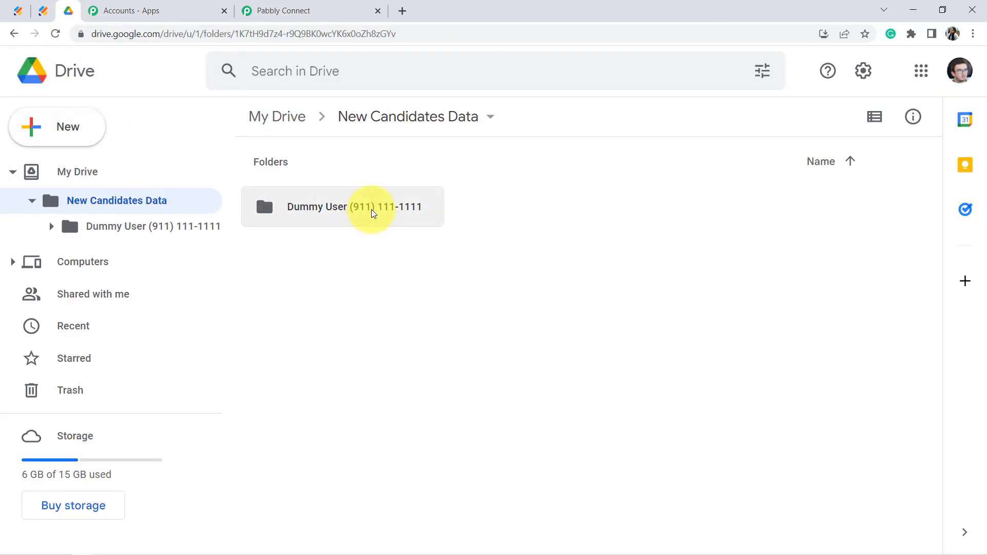
{"action": "double_click", "coordinate": [349, 207]}
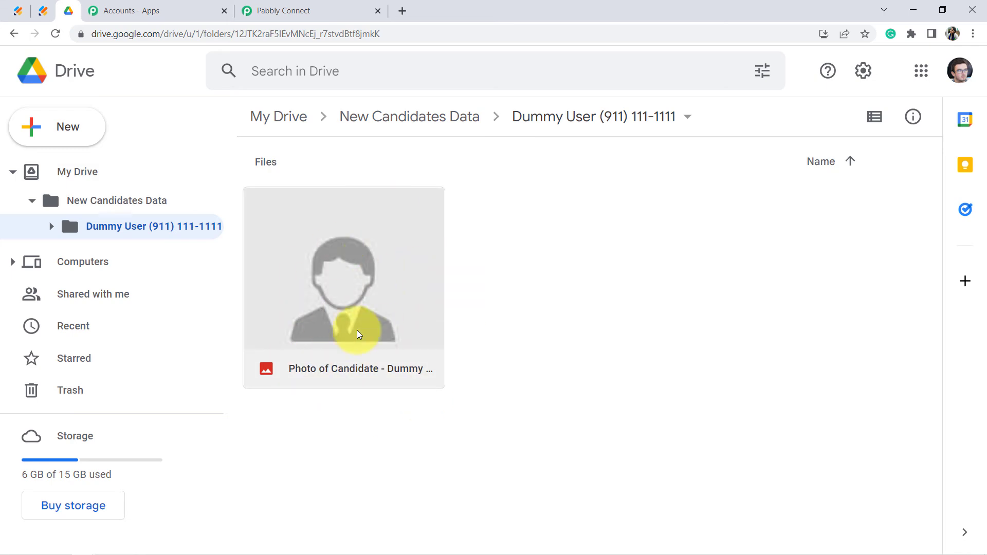
{"action": "left_click", "coordinate": [283, 10]}
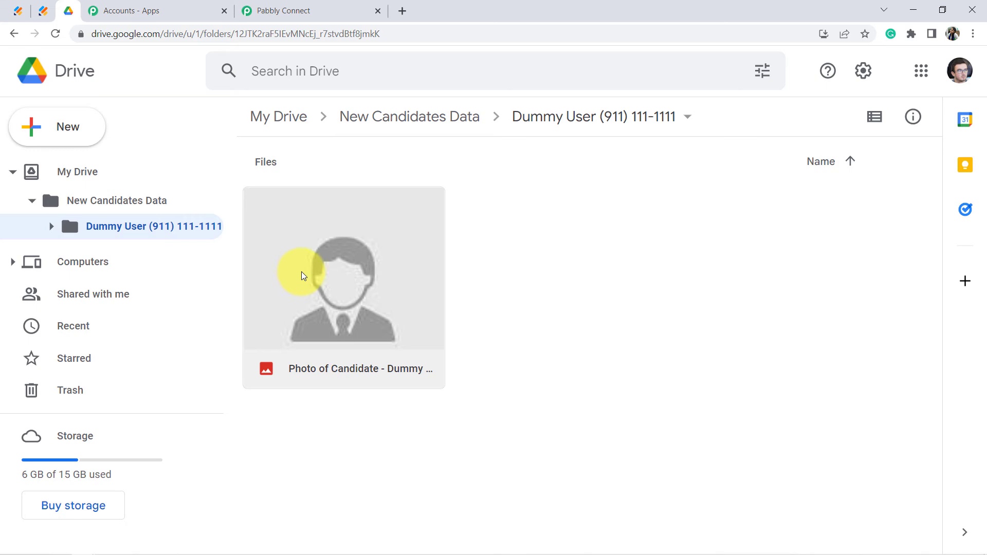
{"action": "left_click", "coordinate": [262, 11]}
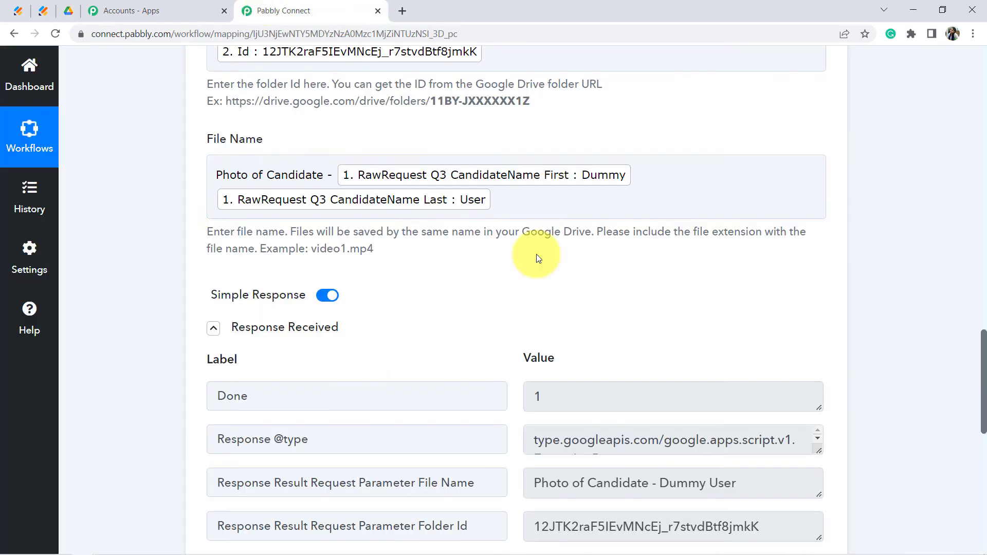
Clone the workflow's third step, the Google Drive Upload a File action
{"action": "left_click_drag", "start_coordinate": [984, 428], "coordinate": [982, 306]}
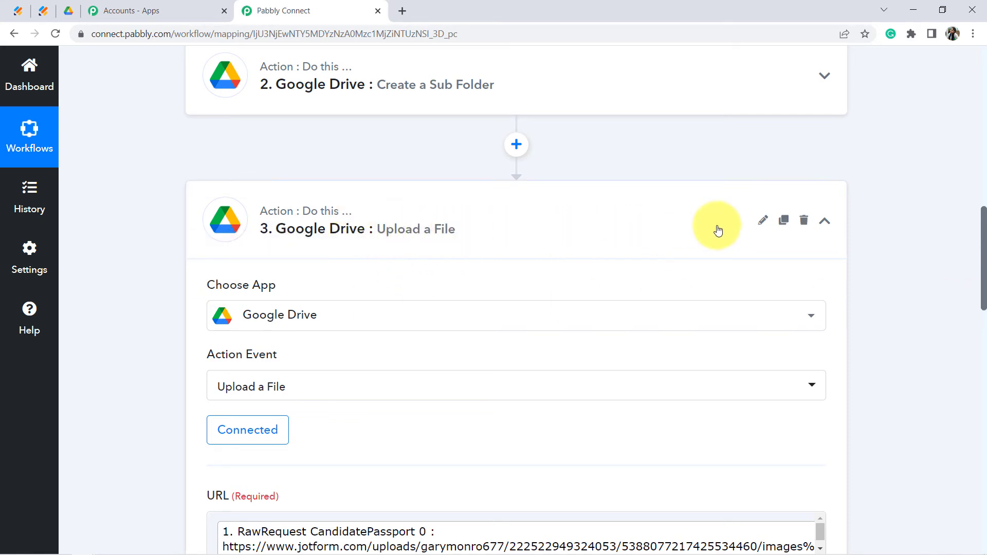
{"action": "left_click", "coordinate": [784, 222]}
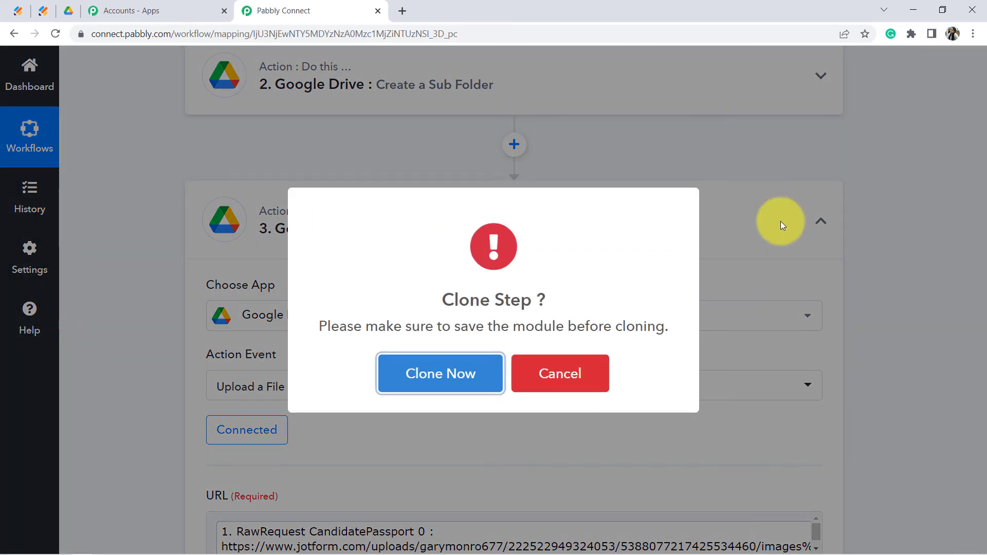
{"action": "left_click", "coordinate": [446, 373]}
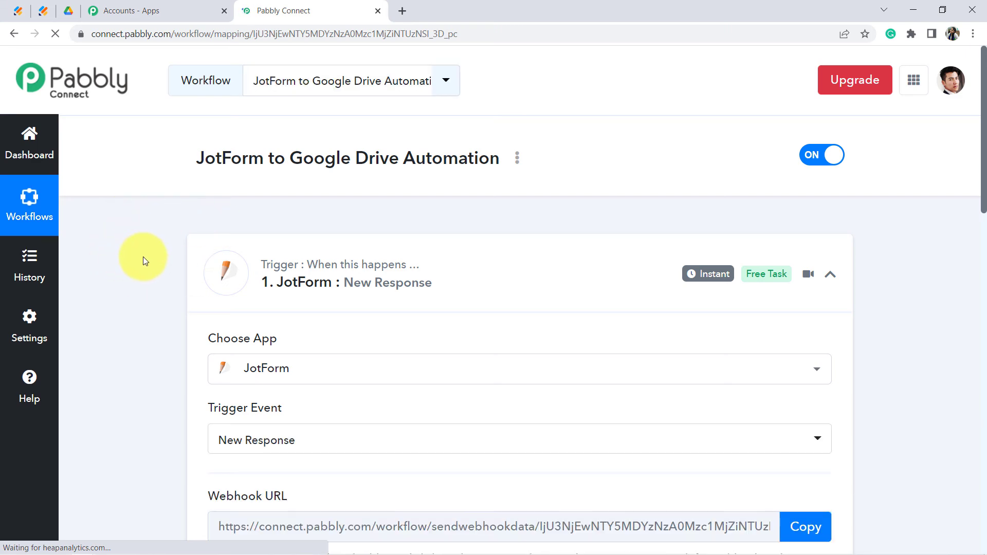
Rename the cloned fourth step as "Google Drive : Upload Resume"
{"action": "scroll", "coordinate": [143, 257], "scroll_direction": "down", "scroll_amount": 20}
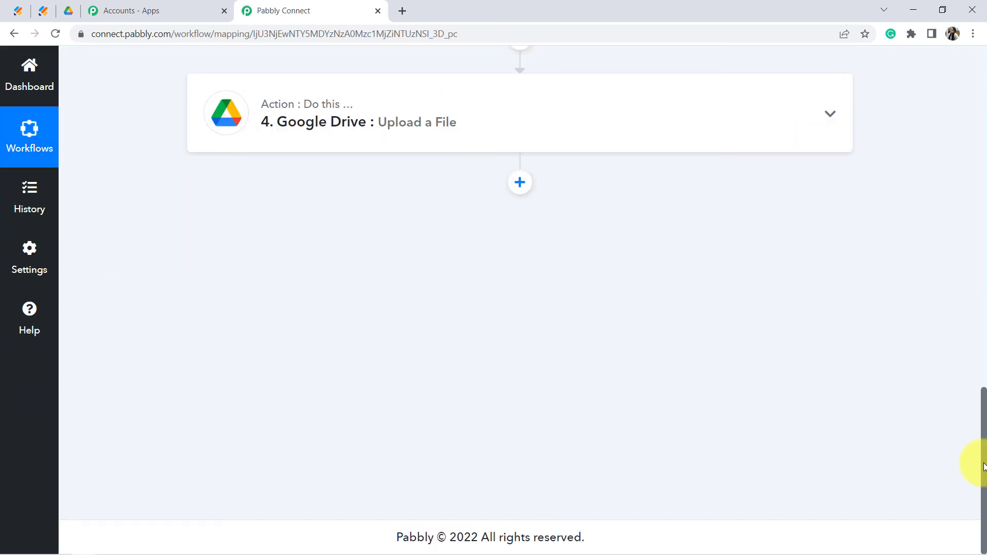
{"action": "scroll", "coordinate": [972, 434], "scroll_direction": "up", "scroll_amount": 3}
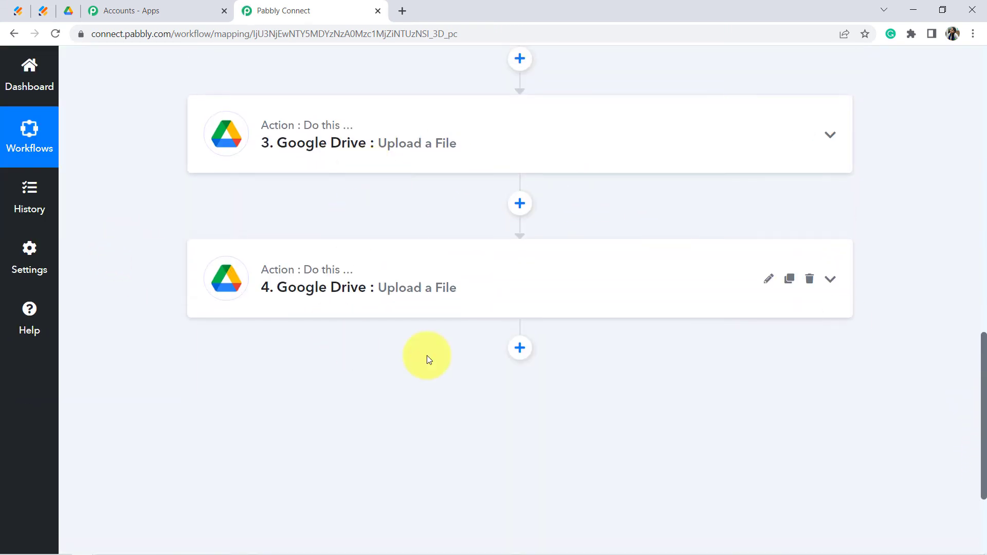
{"action": "left_click", "coordinate": [768, 279]}
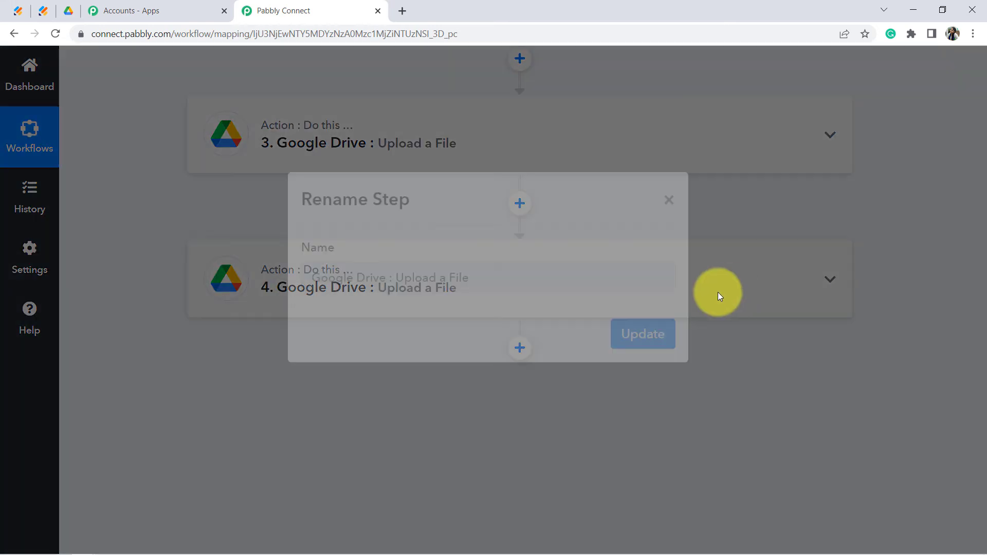
{"action": "left_click_drag", "start_coordinate": [439, 310], "coordinate": [511, 312]}
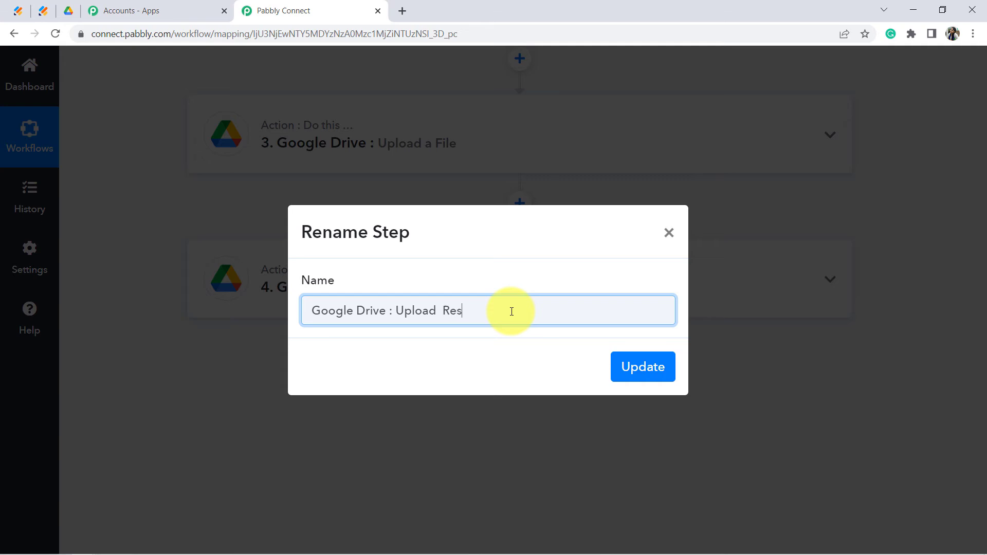
{"action": "left_click", "coordinate": [636, 369]}
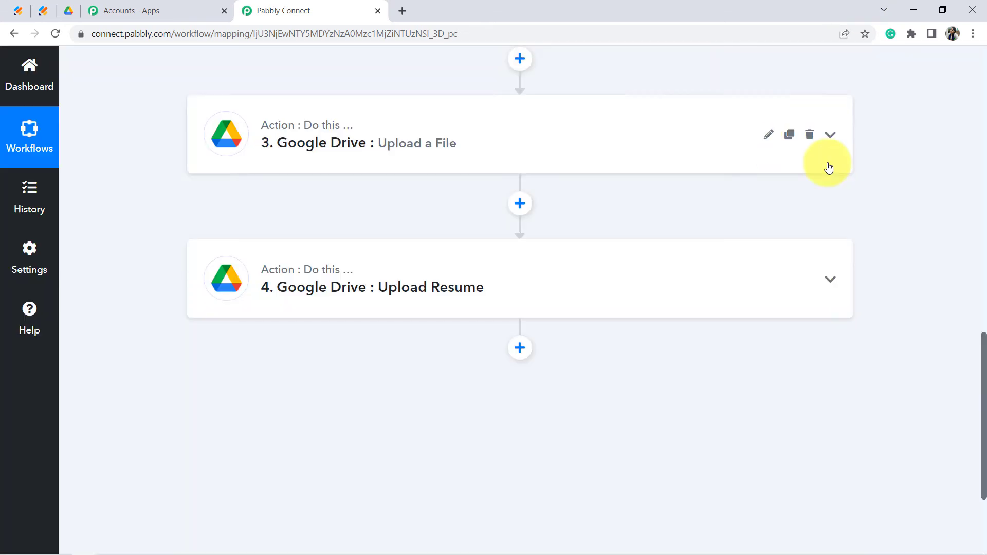
Rename the third step as "Google Drive : Upload Passport Size Photo"
{"action": "left_click", "coordinate": [771, 137]}
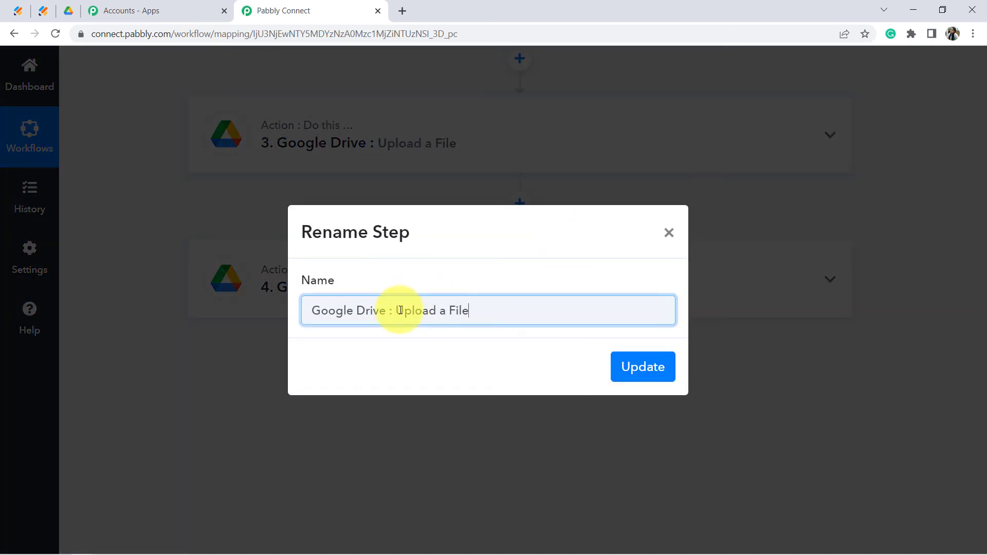
{"action": "left_click_drag", "start_coordinate": [440, 313], "coordinate": [511, 312]}
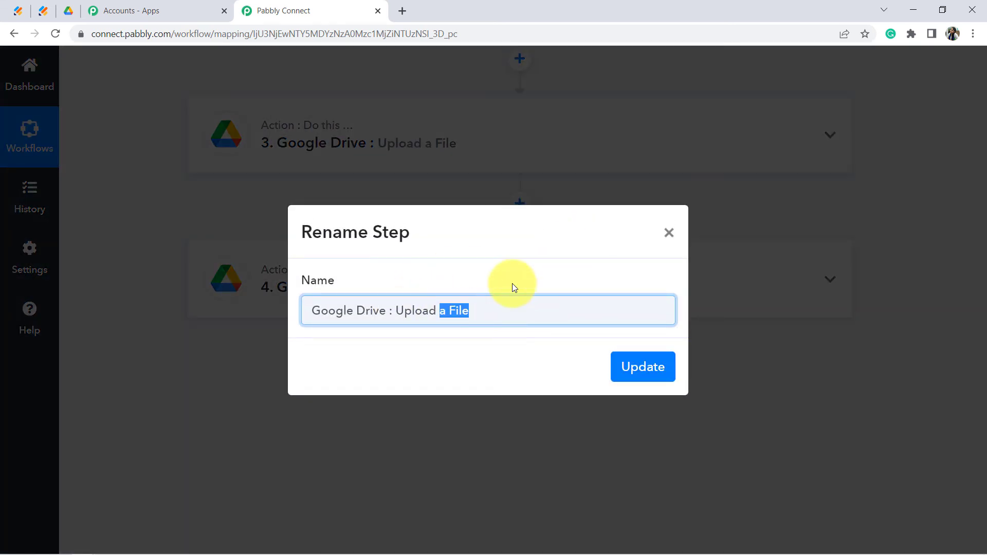
{"action": "type", "text": "Passport Size Photo"}
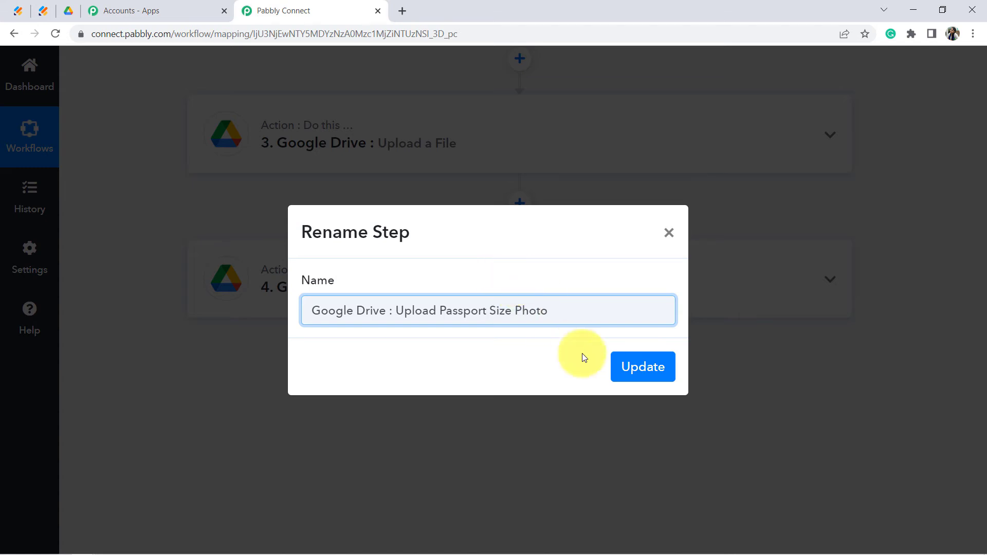
{"action": "left_click", "coordinate": [622, 368]}
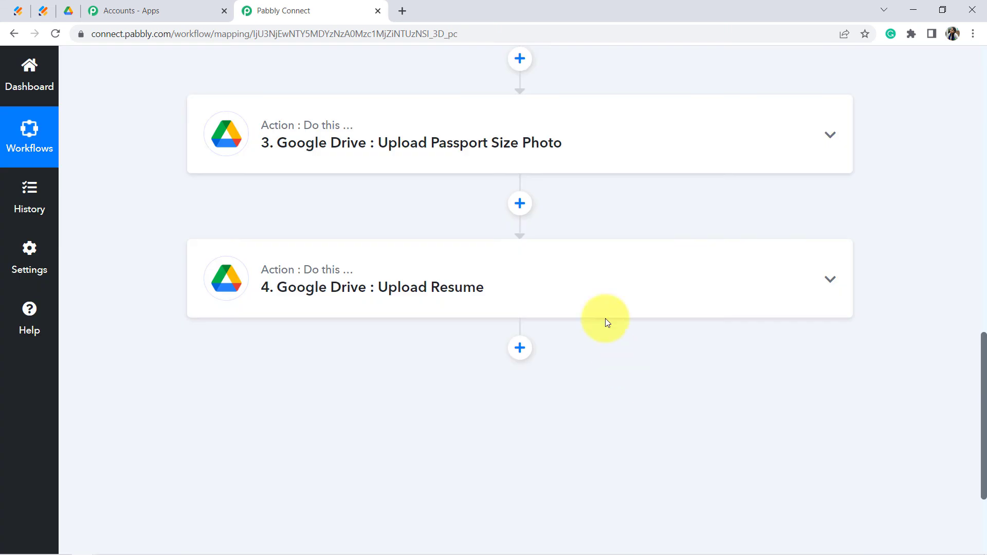
Expand the Upload Resume step and clear the CandidatePassport mapping from its URL
{"action": "left_click", "coordinate": [520, 301]}
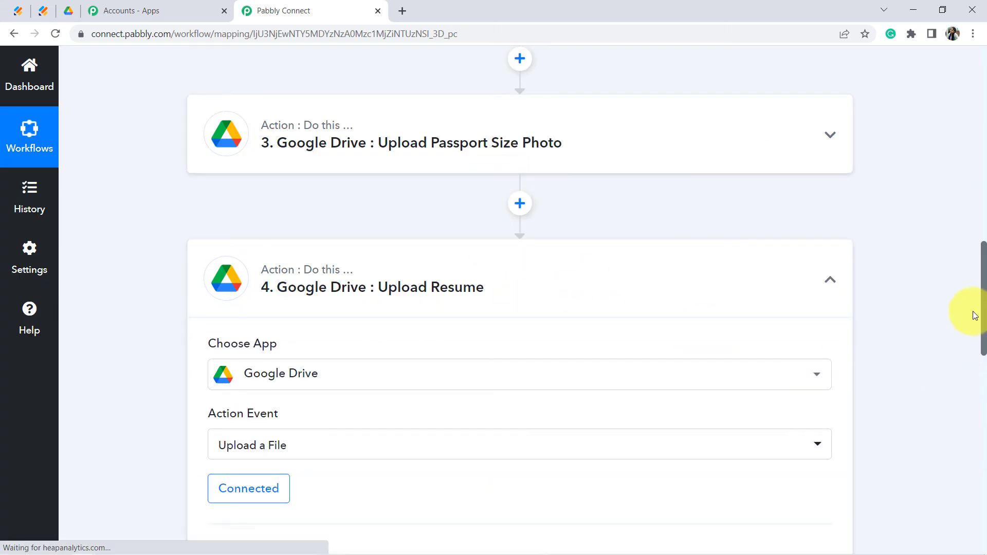
{"action": "left_click_drag", "start_coordinate": [985, 313], "coordinate": [984, 368]}
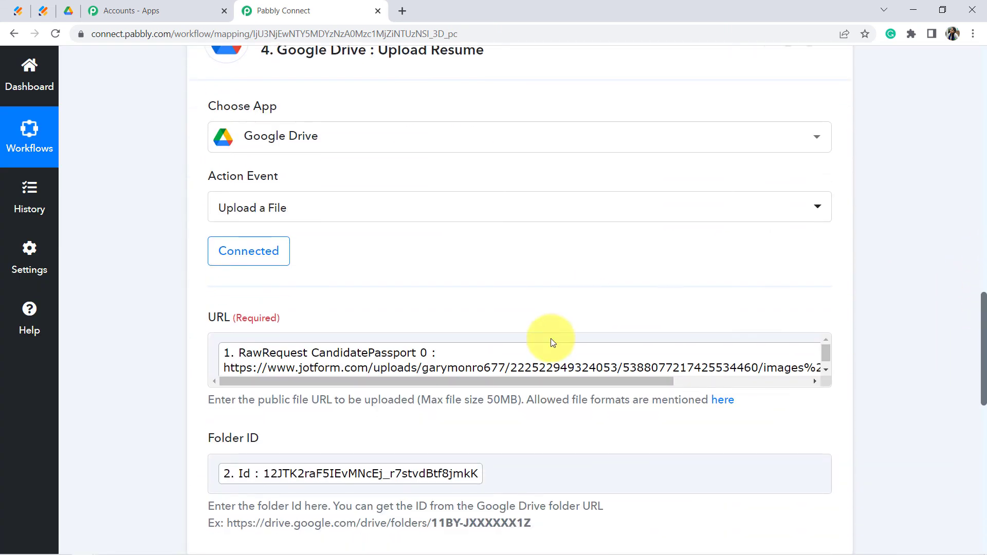
{"action": "left_click", "coordinate": [211, 343]}
{"action": "key", "text": "Return"}
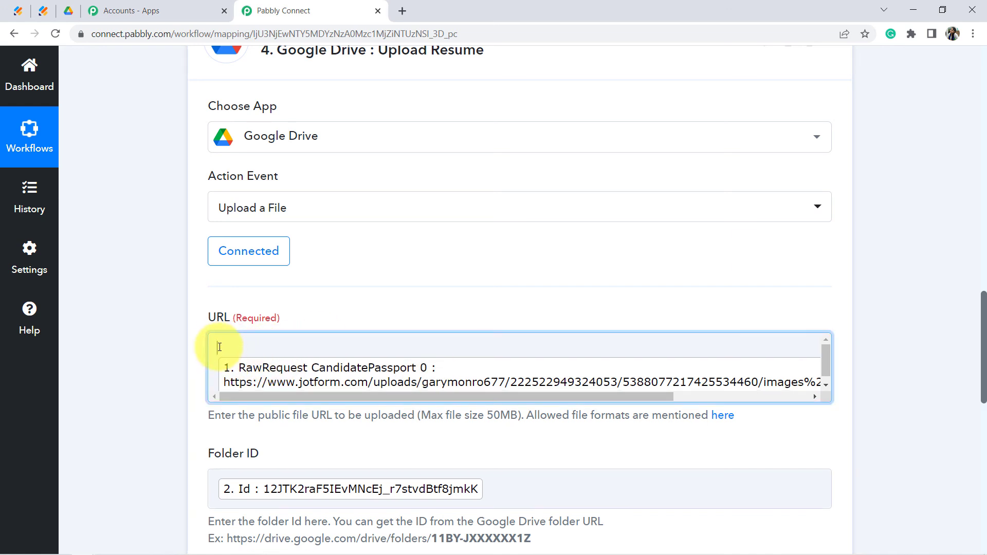
{"action": "key", "text": "Delete"}
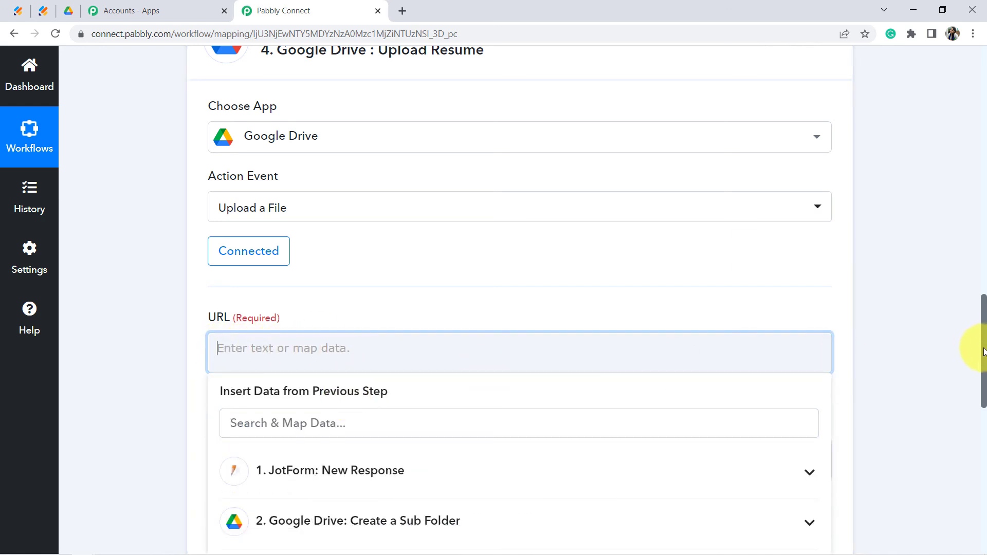
Map the Jotform response's RawRequest FileUpload5 0 field into the Upload Resume step's URL, and dismiss the low-battery notice
{"action": "left_click_drag", "start_coordinate": [984, 351], "coordinate": [941, 412]}
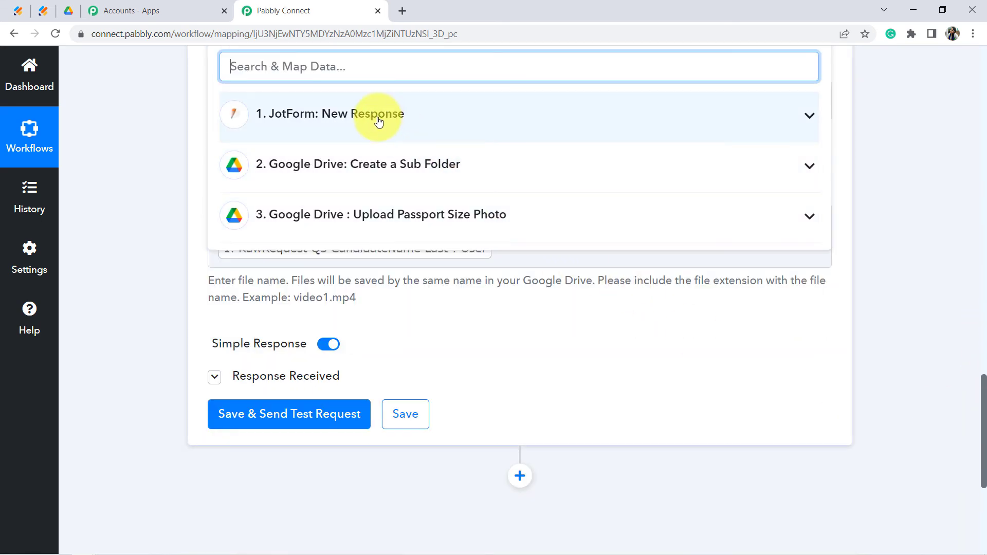
{"action": "left_click", "coordinate": [378, 117]}
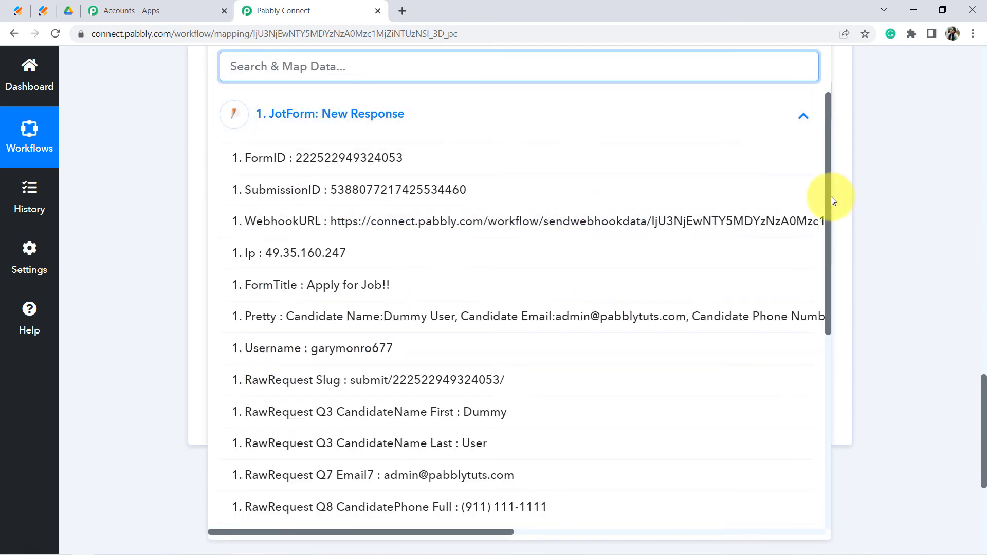
{"action": "left_click_drag", "start_coordinate": [829, 197], "coordinate": [827, 391]}
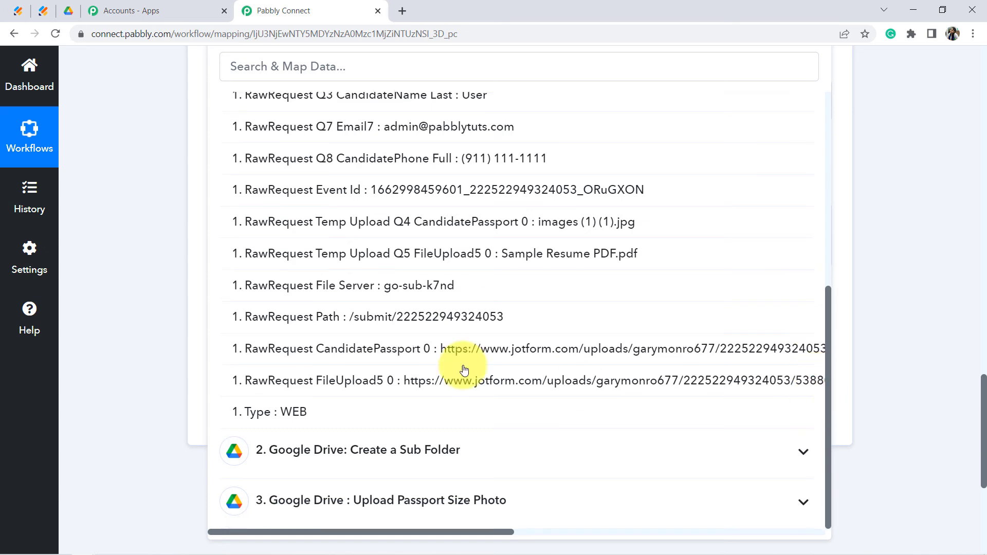
{"action": "left_click", "coordinate": [584, 386]}
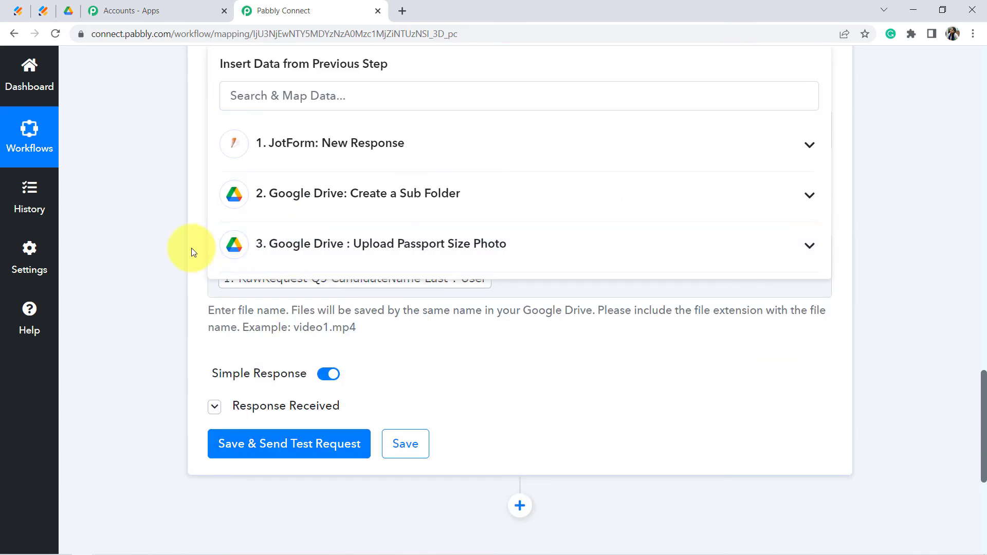
{"action": "left_click", "coordinate": [150, 267]}
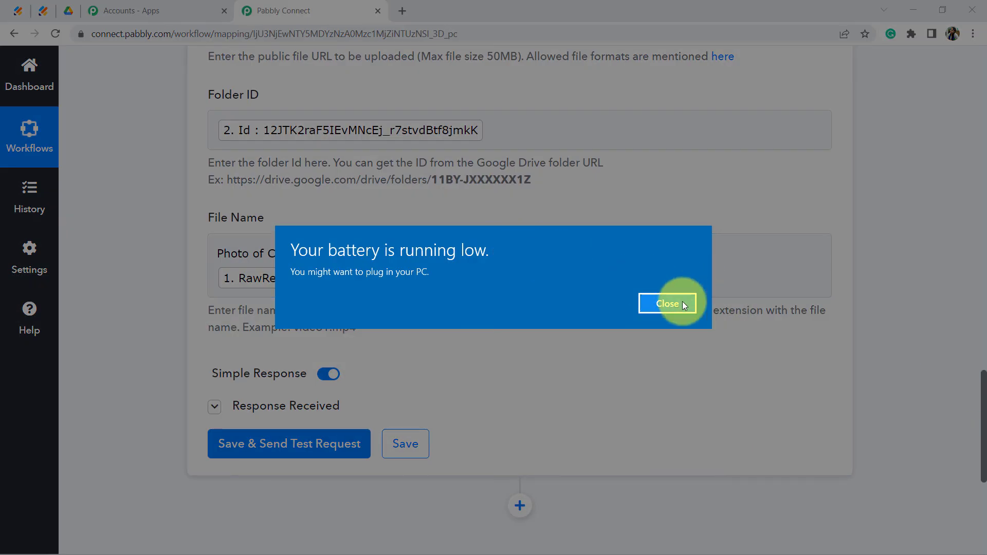
{"action": "left_click", "coordinate": [680, 304]}
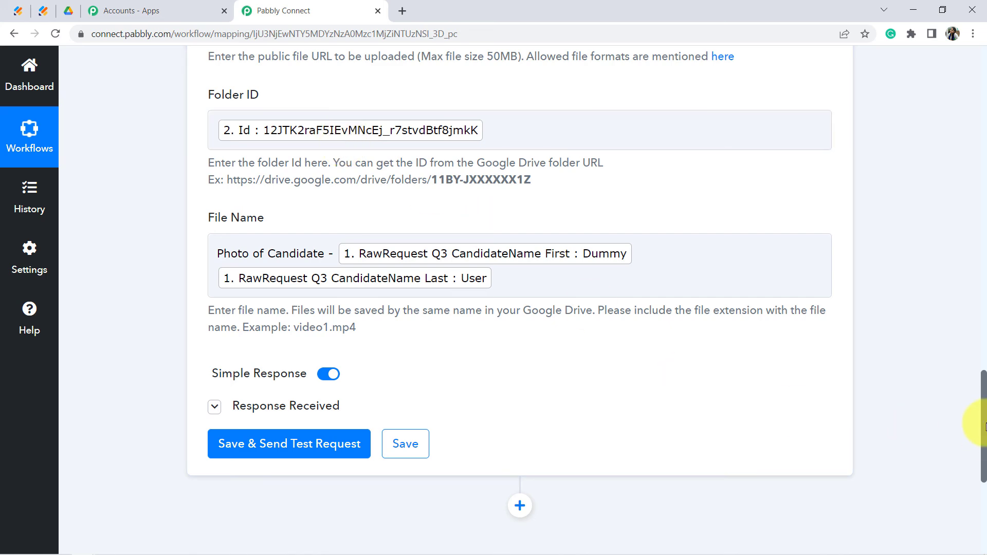
Change the File Name's leading text to "Resume of Candidate -", and save and send a test request
{"action": "mouse_move", "coordinate": [982, 418]}
{"action": "left_mouse_down"}
{"action": "mouse_move", "coordinate": [984, 308]}
{"action": "mouse_move", "coordinate": [980, 419]}
{"action": "left_mouse_up"}
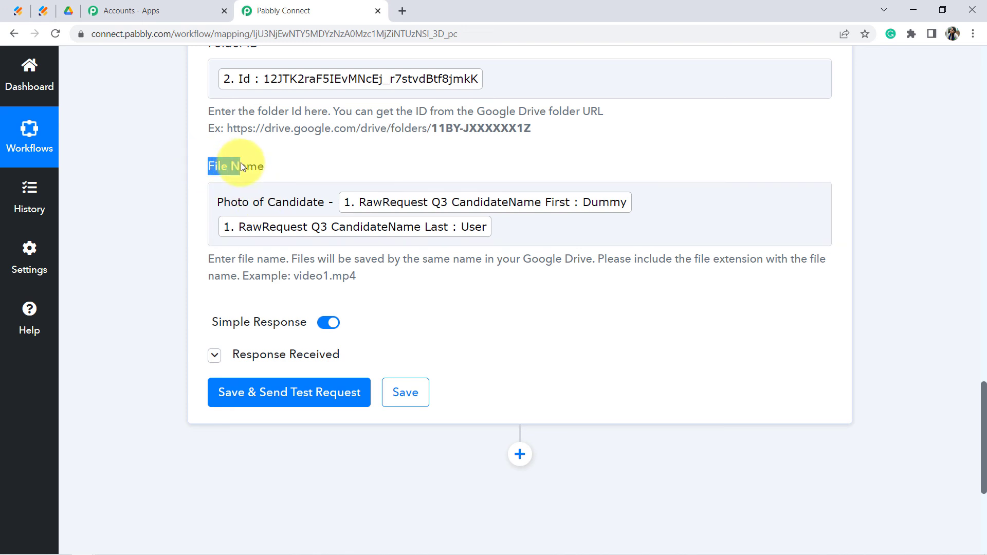
{"action": "left_click", "coordinate": [274, 203]}
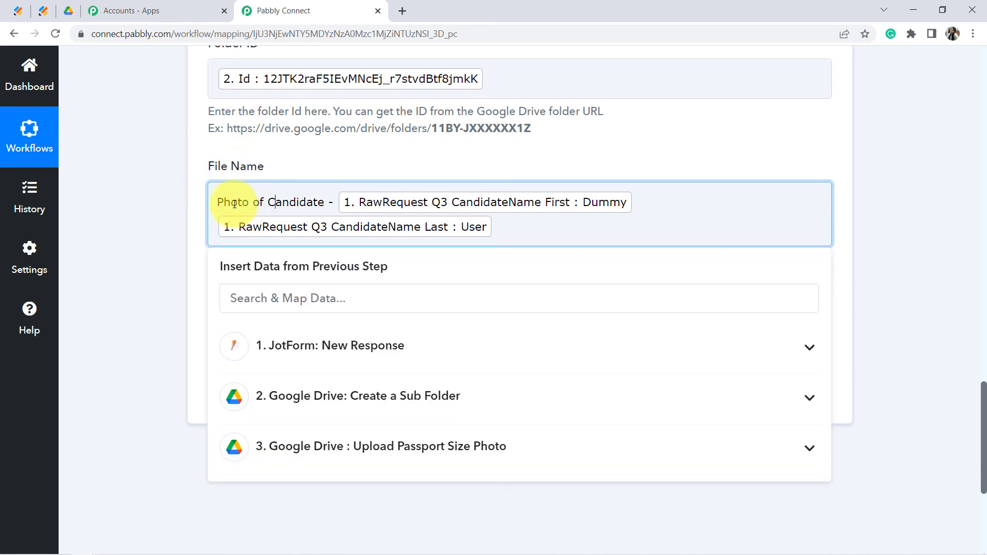
{"action": "type", "text": "Res"}
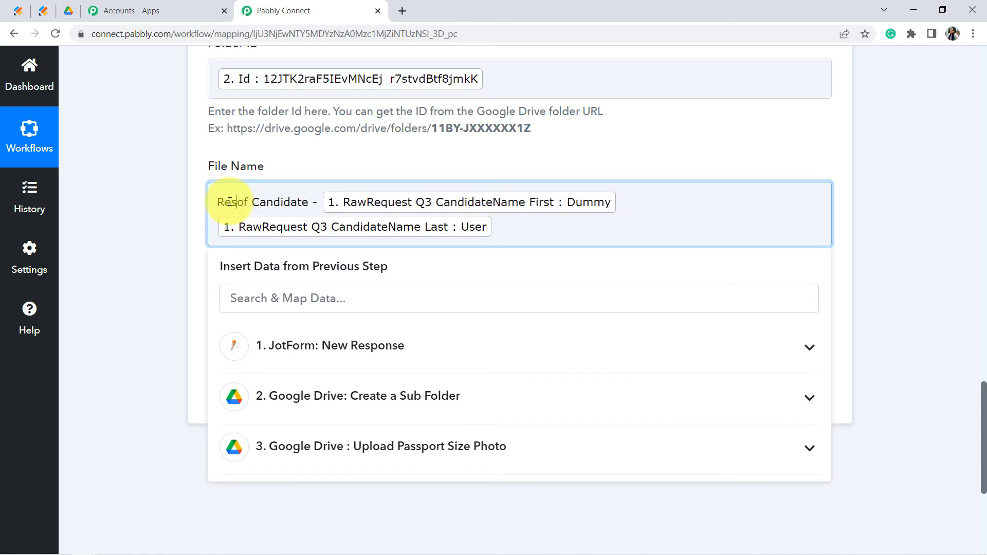
{"action": "type", "text": "ume of"}
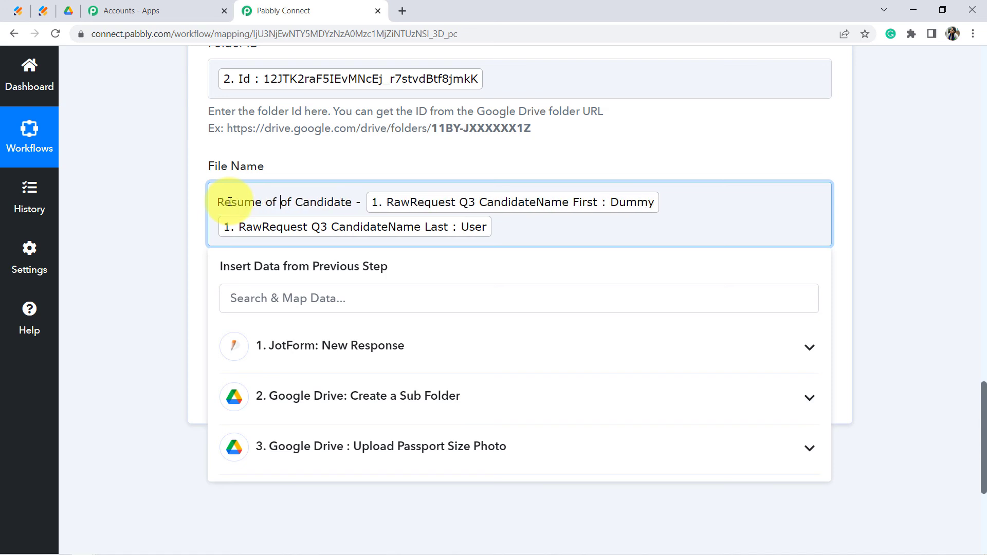
{"action": "key", "text": "Delete"}
{"action": "key", "text": "Delete"}
{"action": "key", "text": "Delete"}
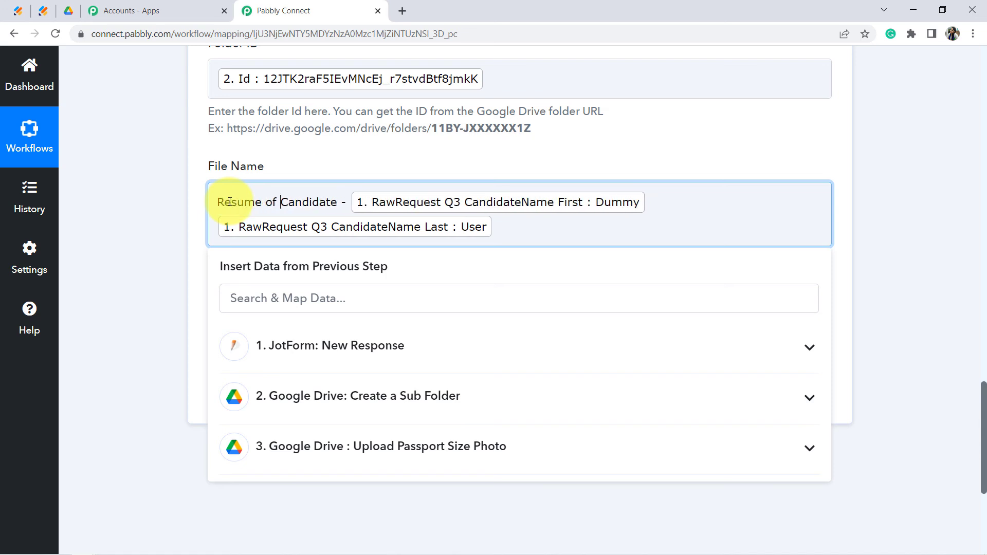
{"action": "left_click", "coordinate": [165, 227]}
{"action": "left_click", "coordinate": [249, 401]}
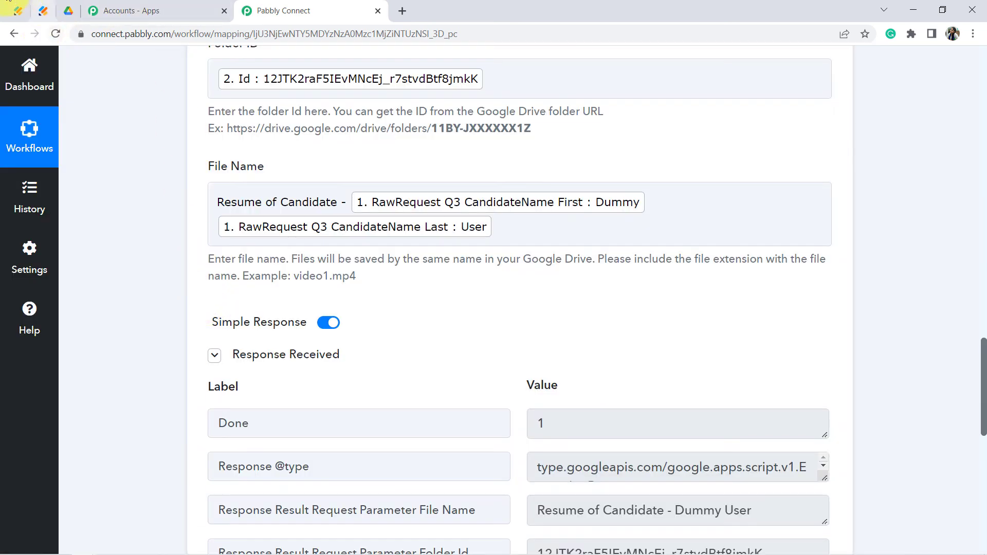
Check the uploaded resume in the candidate's Google Drive folder, and return to the start of the workflow in Pabbly Connect
{"action": "left_click", "coordinate": [75, 11]}
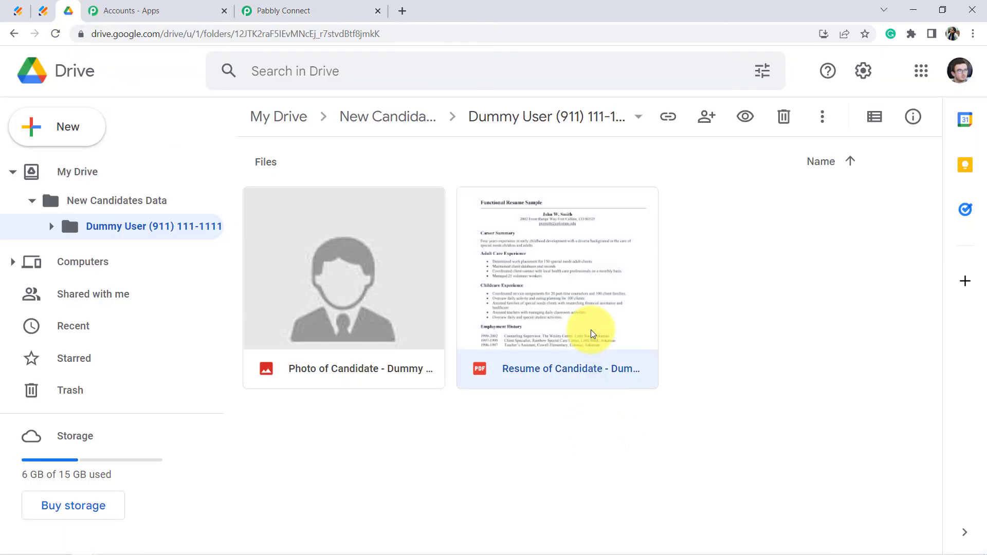
{"action": "left_click", "coordinate": [303, 7]}
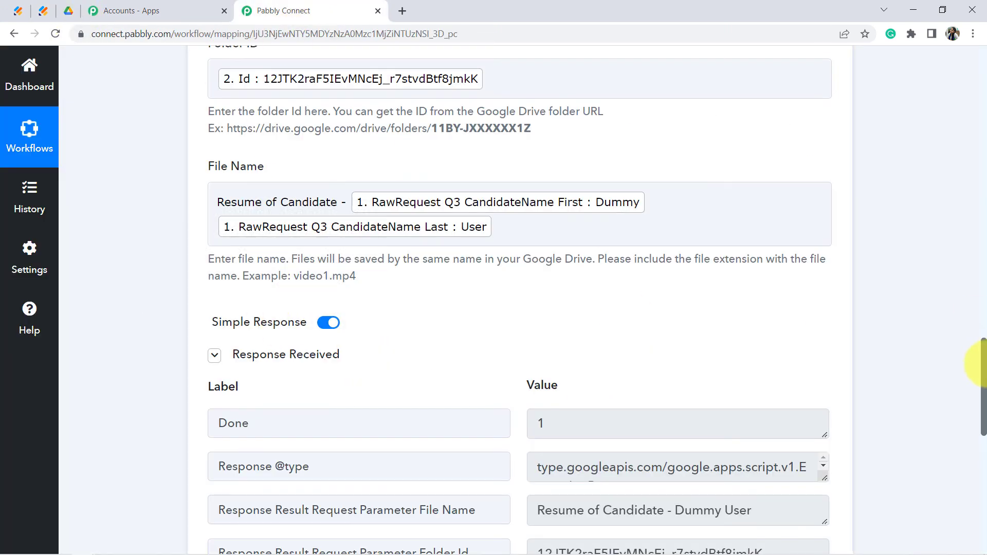
{"action": "left_click_drag", "start_coordinate": [983, 396], "coordinate": [976, 13]}
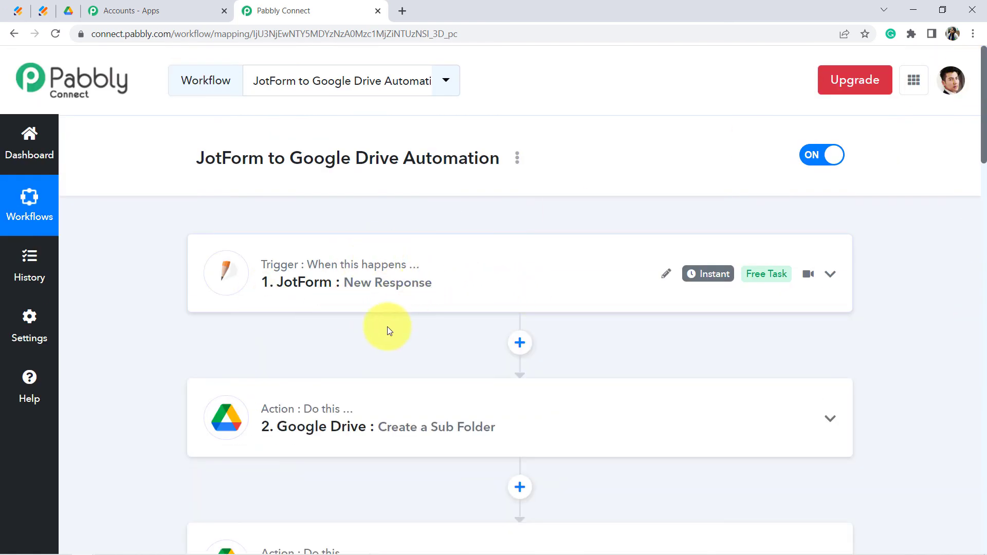
Collapse the Upload Resume step, and switch to the Jotform application page and reload it for a new submission
{"action": "left_click_drag", "start_coordinate": [983, 154], "coordinate": [982, 234]}
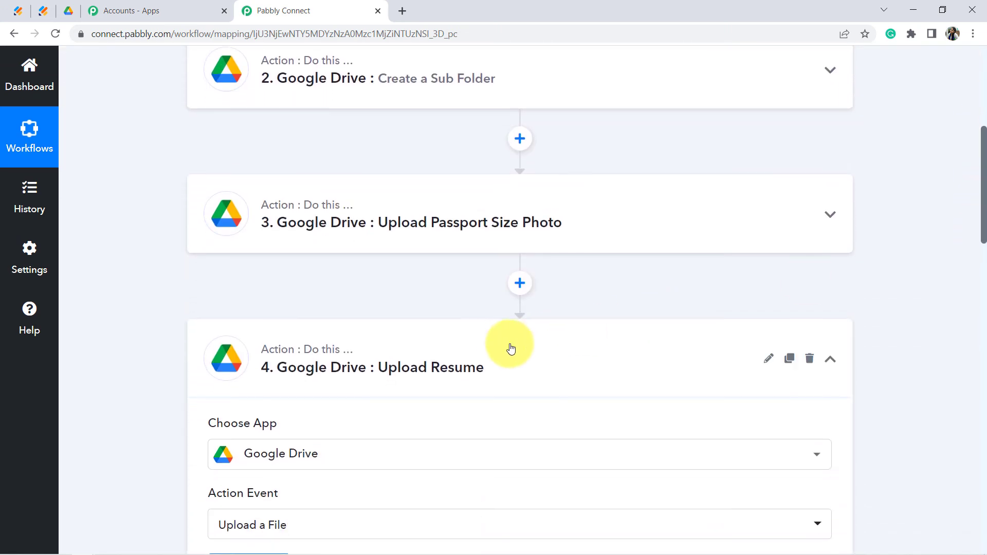
{"action": "left_click", "coordinate": [490, 349]}
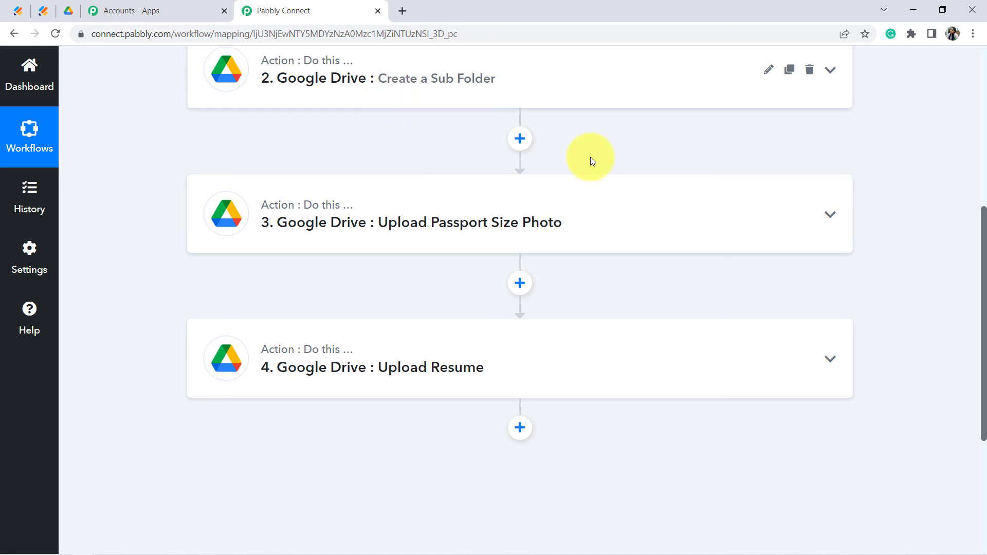
{"action": "left_click", "coordinate": [35, 13]}
{"action": "left_click", "coordinate": [19, 12]}
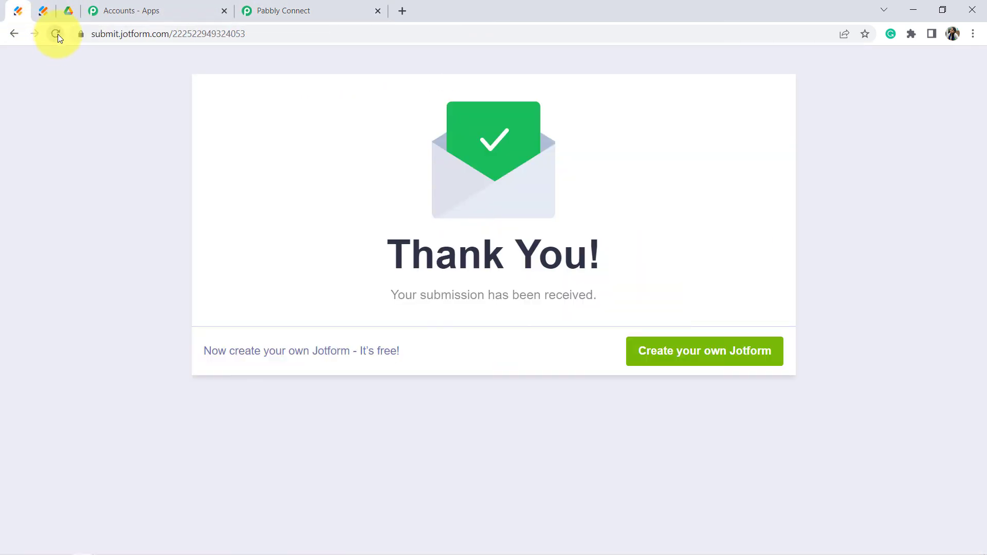
{"action": "left_click", "coordinate": [56, 34]}
Fill in the job application with a test candidate's details, attach images (1) (1).jpg and Sample Resume PDF.pdf, and submit it
{"action": "left_click_drag", "start_coordinate": [247, 154], "coordinate": [979, 221]}
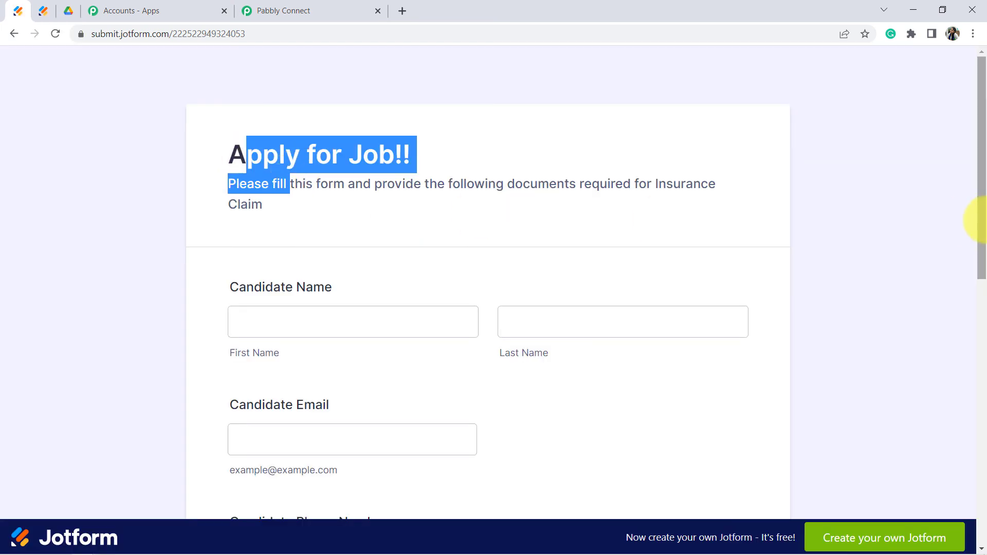
{"action": "scroll", "coordinate": [982, 203], "scroll_direction": "down", "scroll_amount": 3}
{"action": "left_click", "coordinate": [316, 202]}
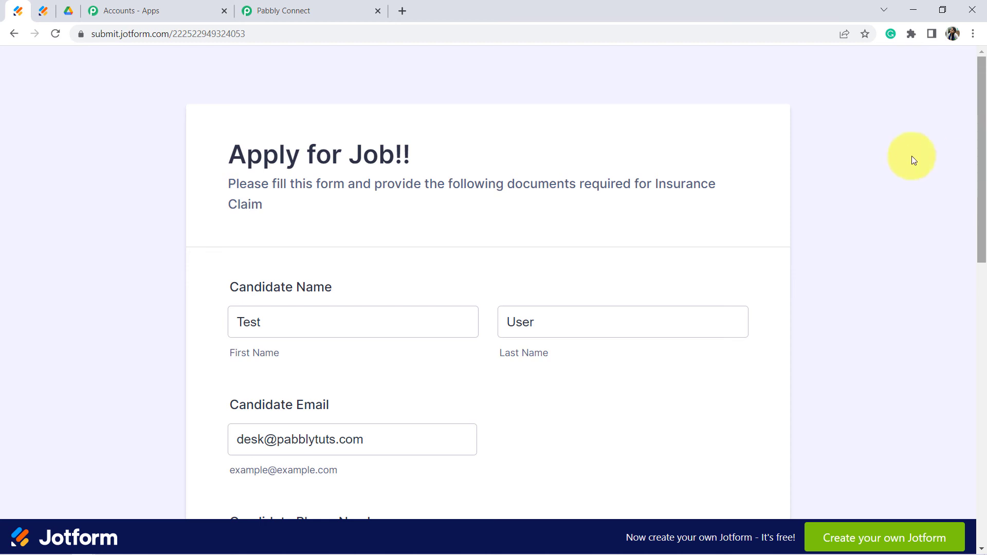
{"action": "double_click", "coordinate": [241, 322]}
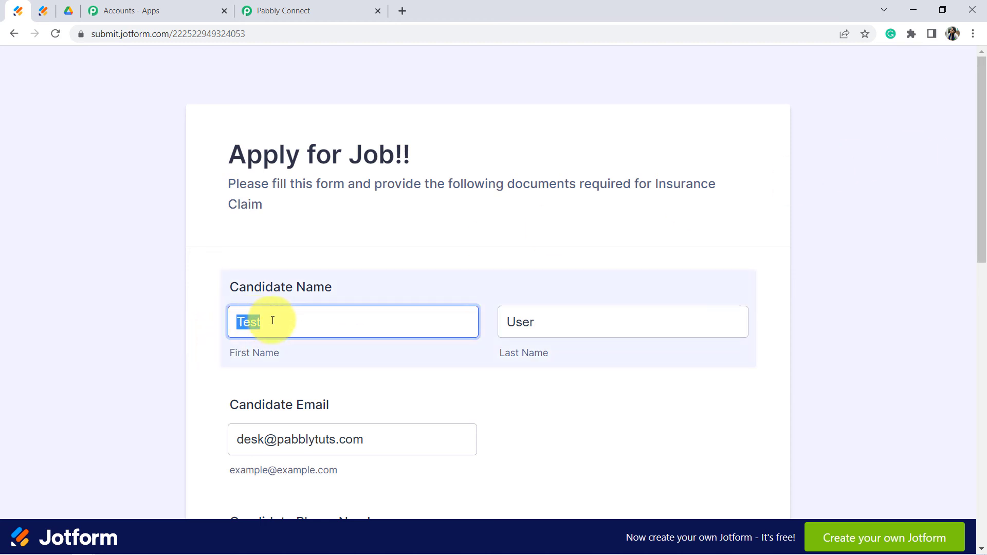
{"action": "left_click_drag", "start_coordinate": [985, 237], "coordinate": [946, 434]}
{"action": "scroll", "coordinate": [929, 489], "scroll_direction": "down", "scroll_amount": 3}
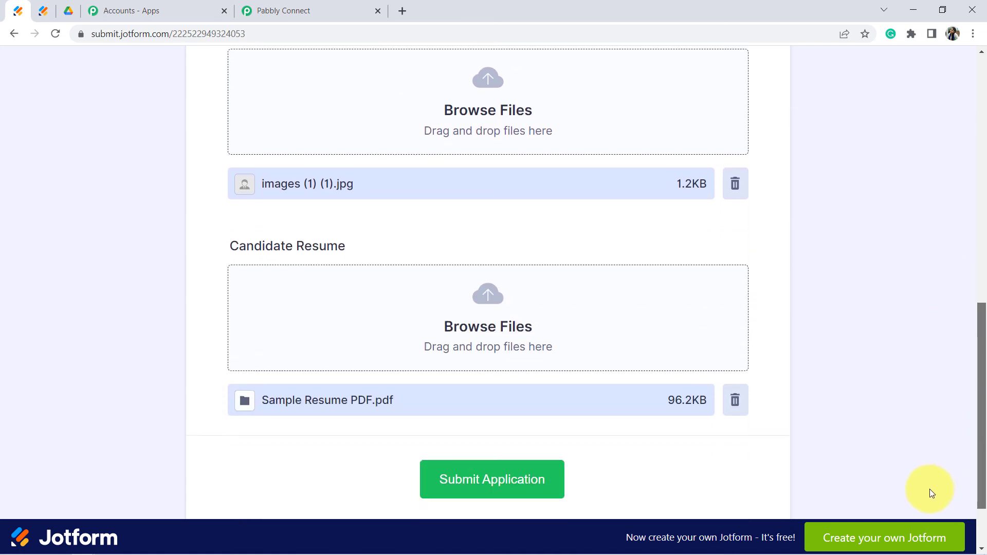
{"action": "left_click", "coordinate": [521, 433]}
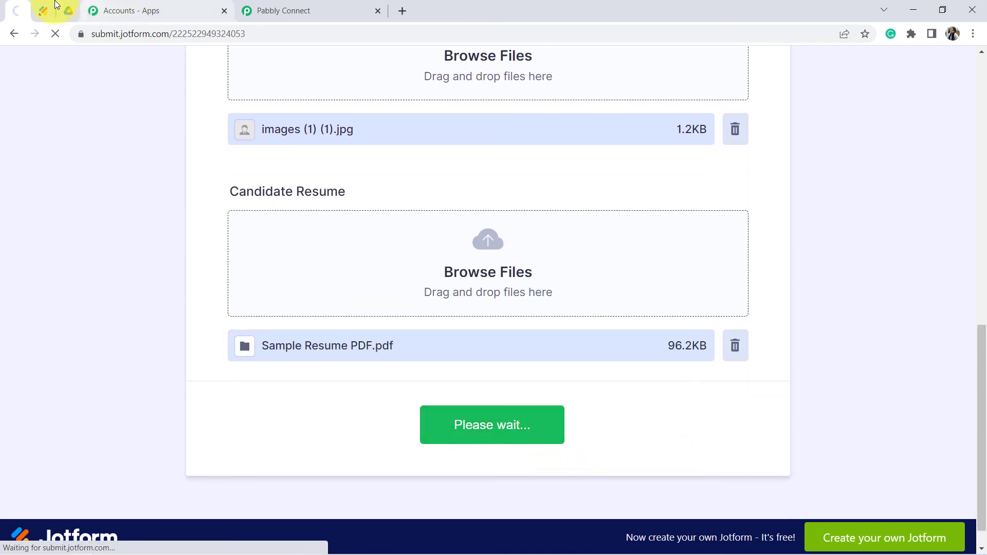
Switch to Google Drive and open the new candidate's sub folder in New Candidates Data to check the uploaded photo and resume
{"action": "left_click", "coordinate": [67, 11]}
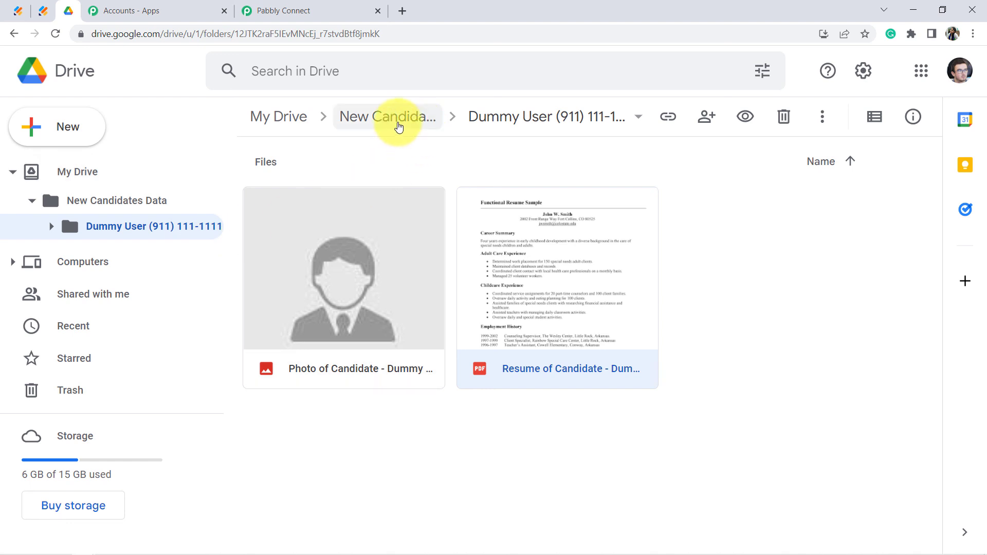
{"action": "left_click", "coordinate": [375, 115]}
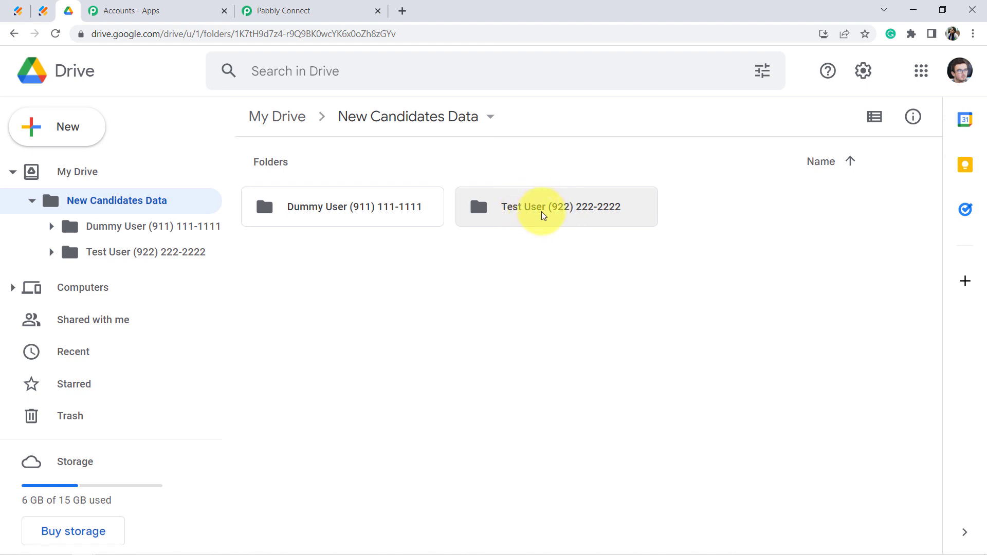
{"action": "double_click", "coordinate": [591, 208]}
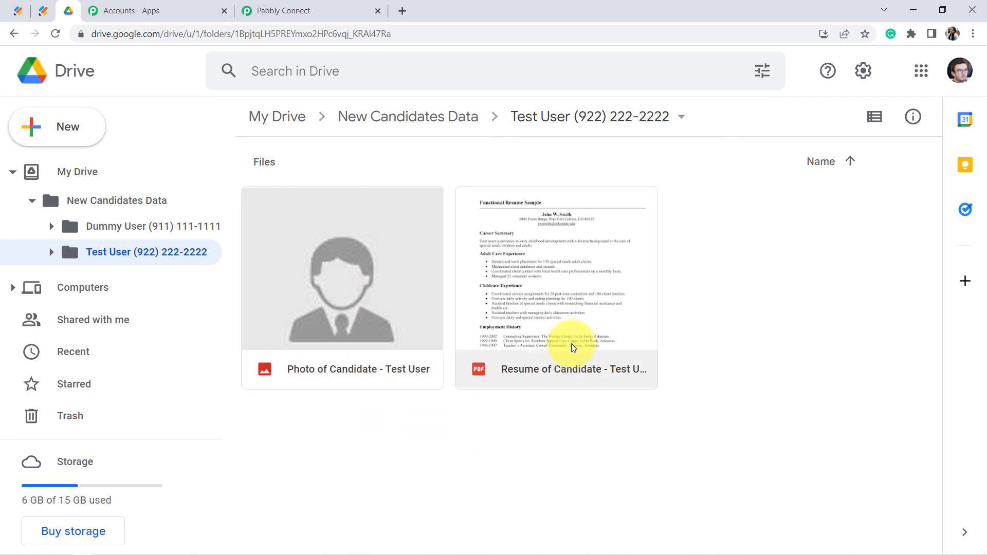
{"action": "left_click", "coordinate": [324, 7]}
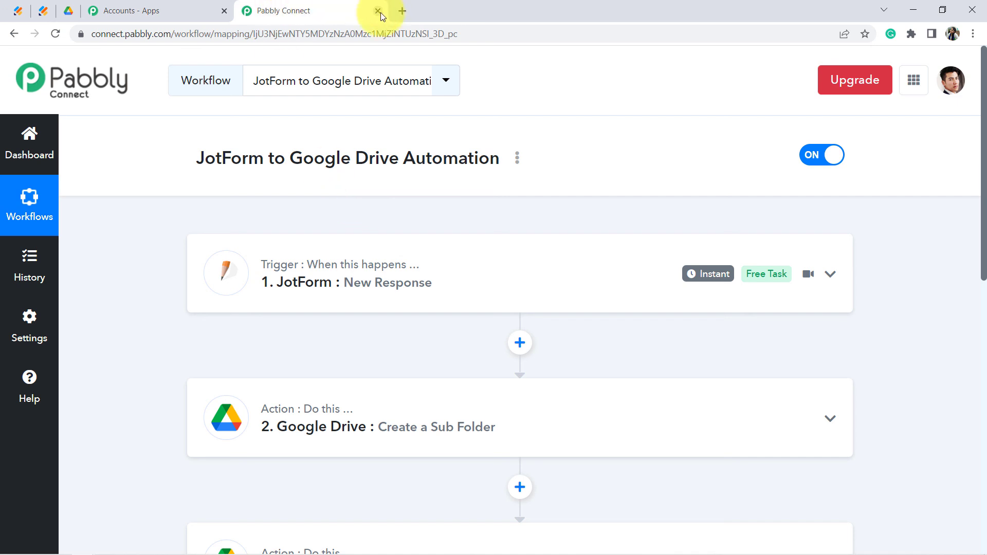
{"action": "left_click", "coordinate": [23, 15]}
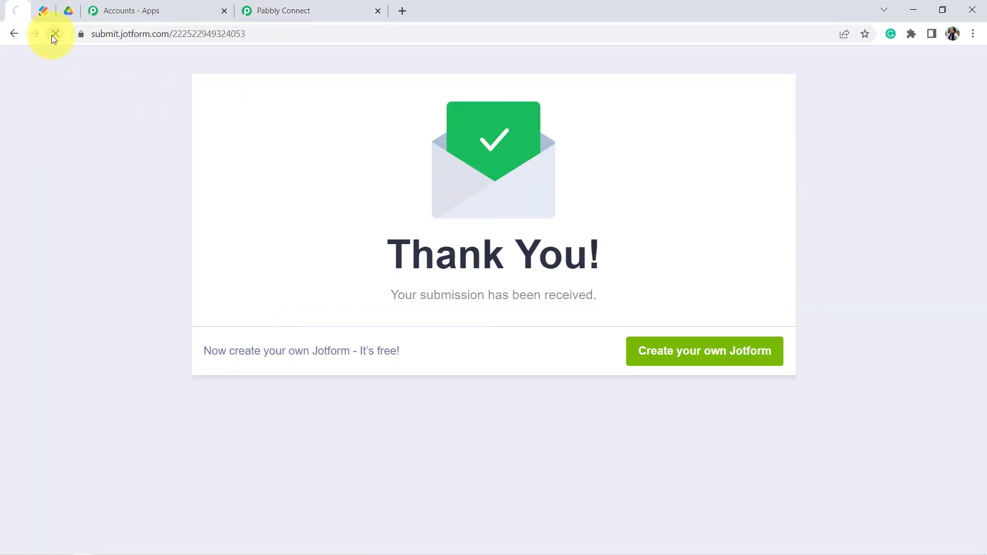
{"action": "left_click", "coordinate": [68, 11]}
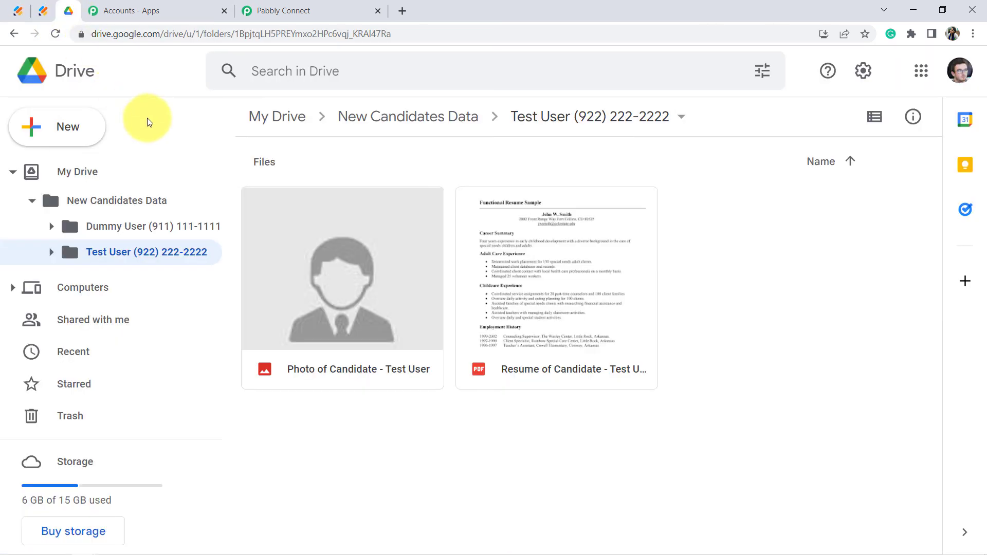
Return to Pabbly Connect, generate the share link for the JotForm to Google Drive Automation workflow, and close the link dialog
{"action": "left_click", "coordinate": [289, 10]}
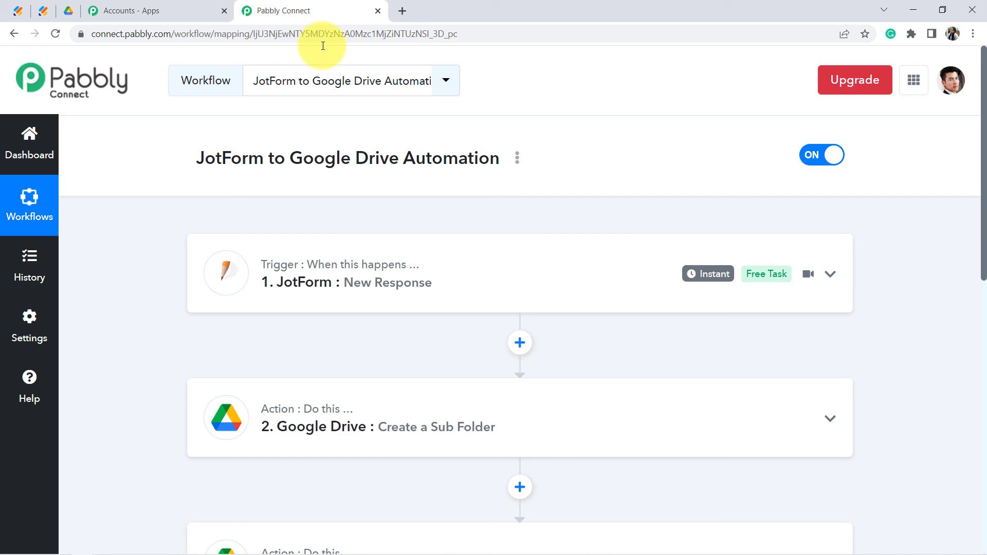
{"action": "left_click", "coordinate": [517, 158]}
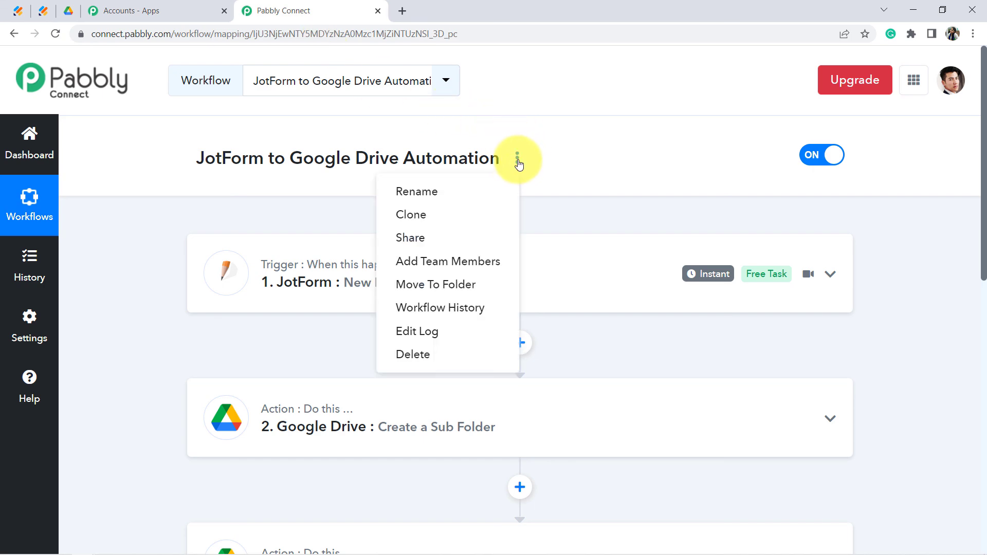
{"action": "left_click", "coordinate": [397, 237]}
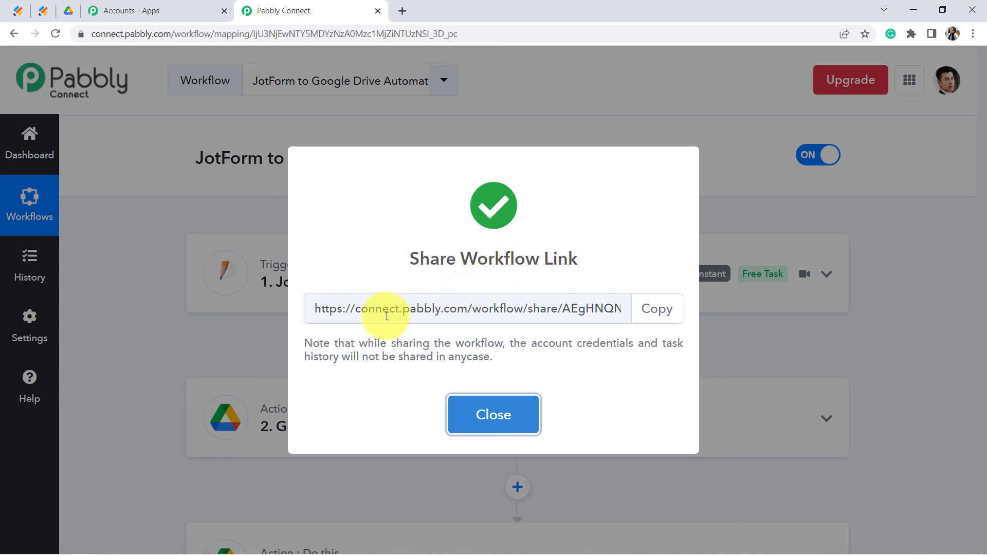
{"action": "left_click_drag", "start_coordinate": [387, 315], "coordinate": [611, 309]}
{"action": "left_click_drag", "start_coordinate": [431, 261], "coordinate": [560, 266]}
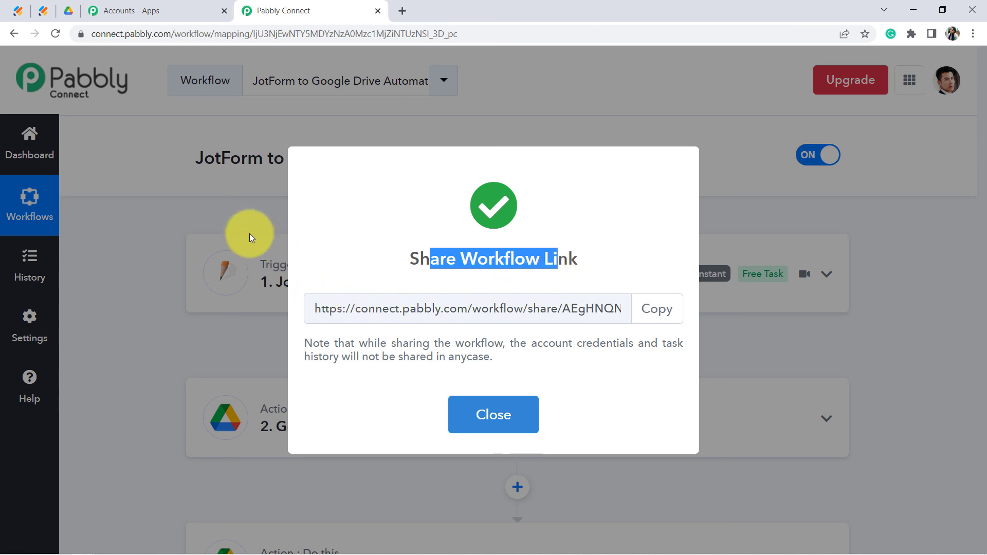
{"action": "left_click", "coordinate": [462, 425]}
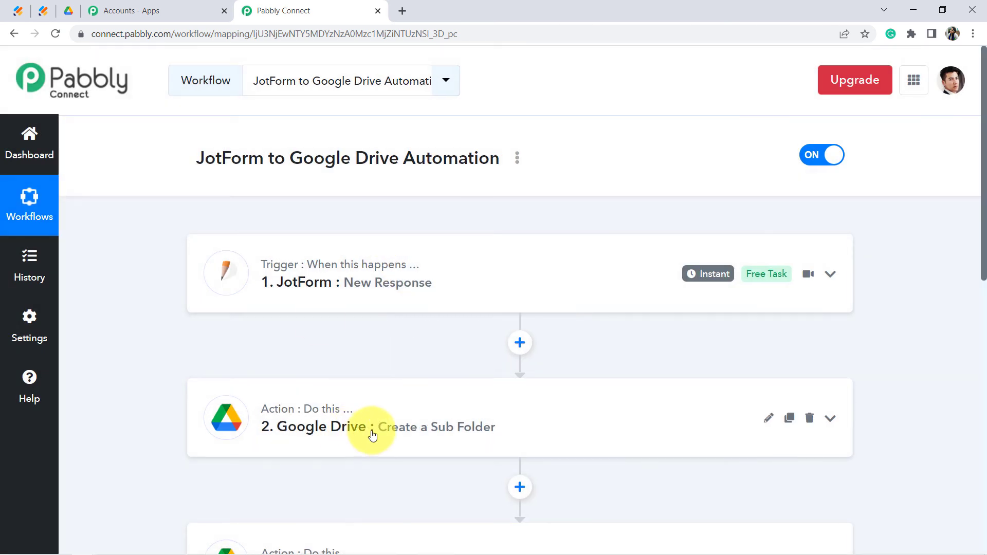
{"action": "scroll", "coordinate": [372, 430], "scroll_direction": "down", "scroll_amount": 4}
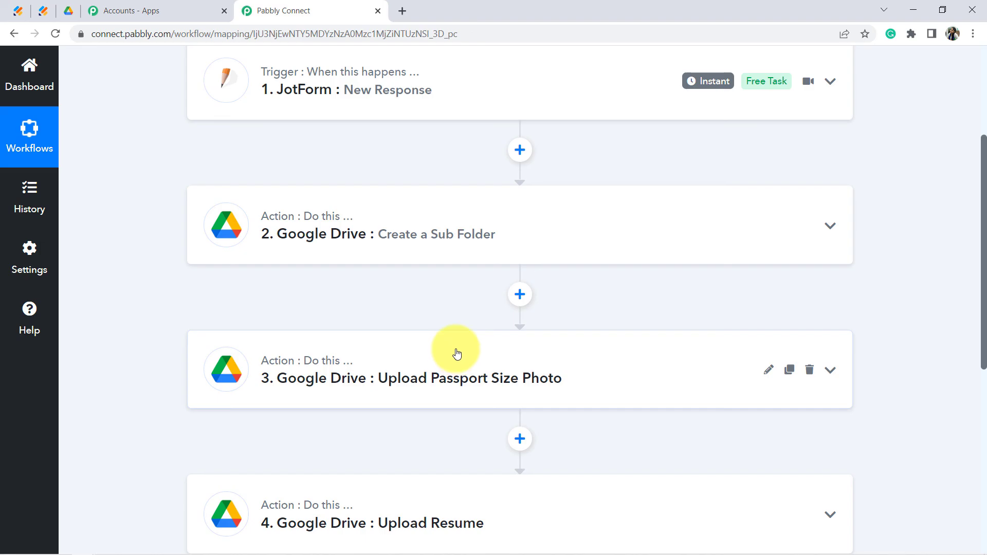